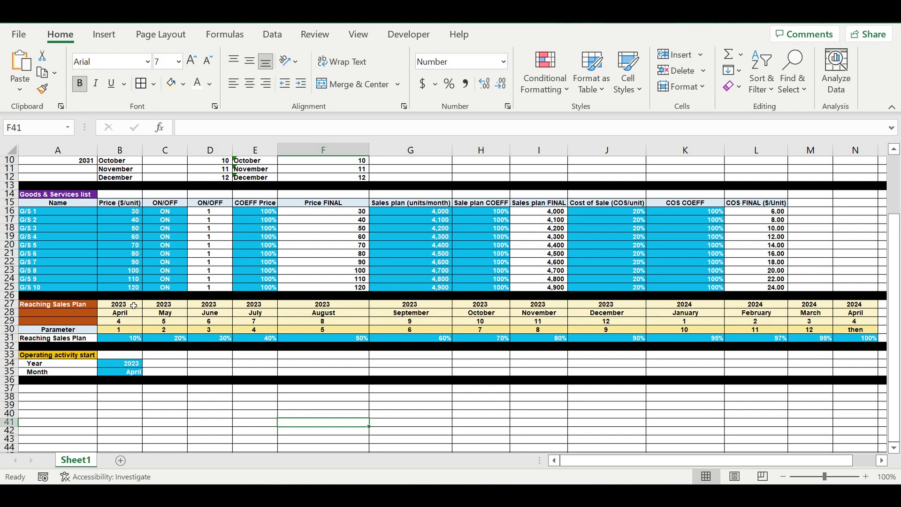
scroll(184, 262, "up", 3)
scroll(184, 262, "down", 4)
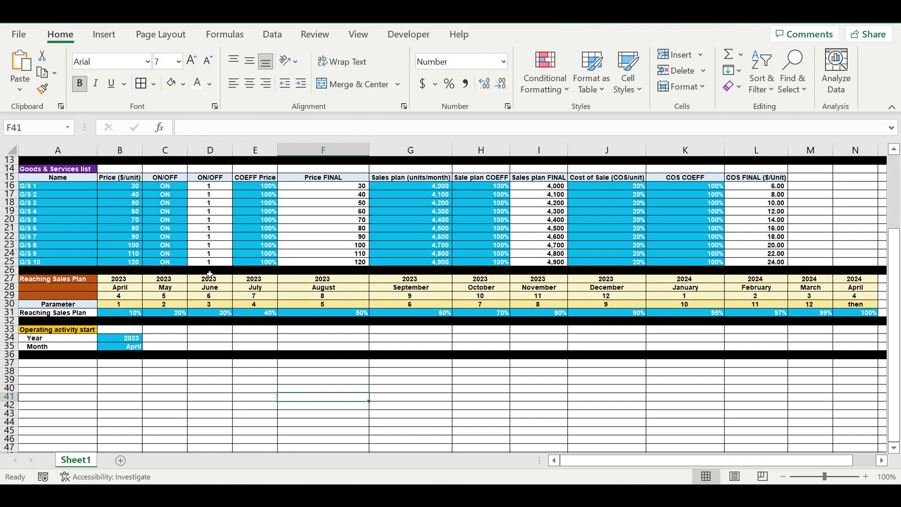
left_click(201, 363)
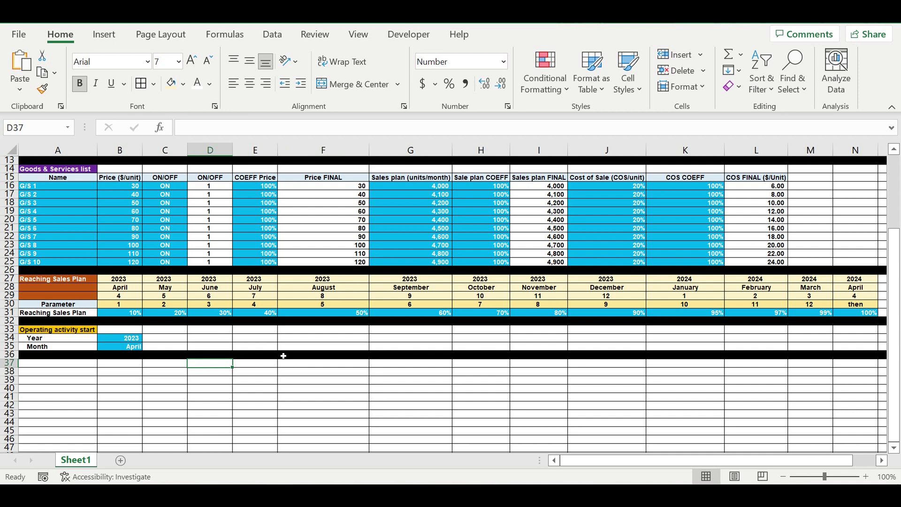
left_click(268, 396)
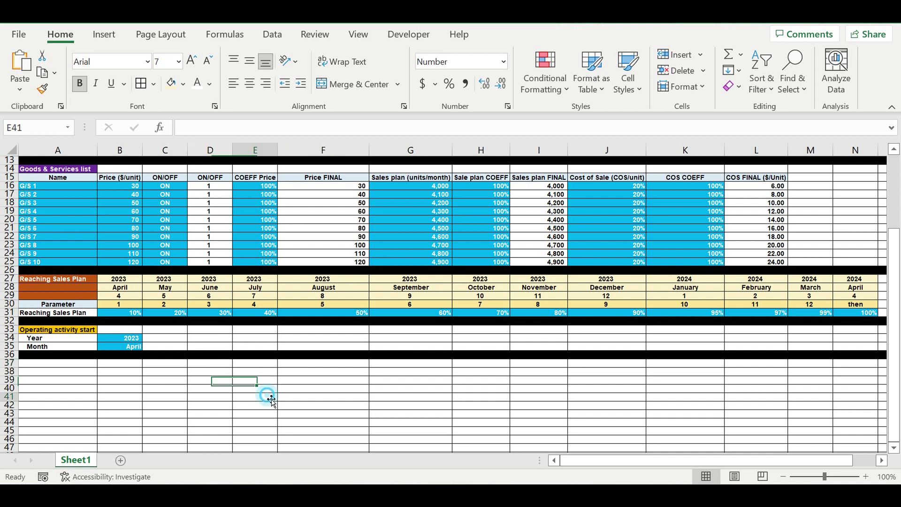
left_click(172, 370)
left_click(80, 363)
left_click(129, 365)
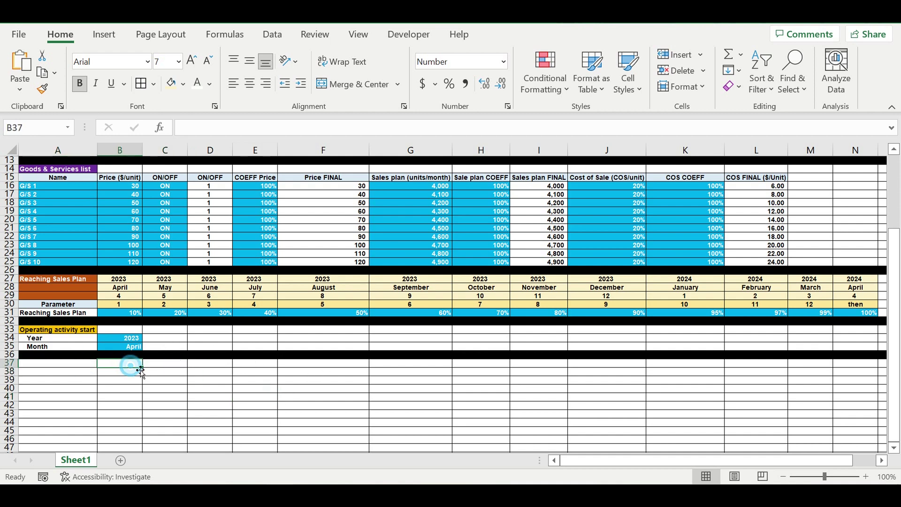
Label cell A37 as "Timeline" below the operating activity start section
left_click(80, 361)
type("Timeline")
key("Return")
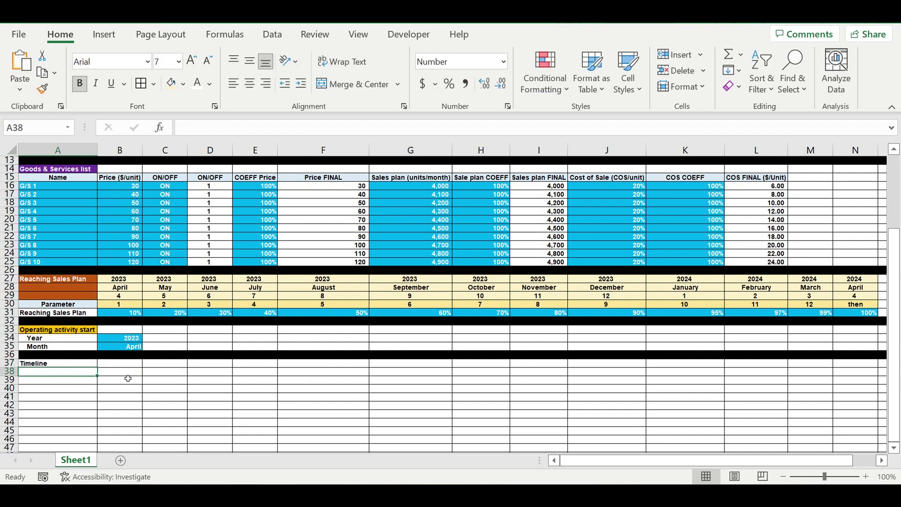
Link B37 to the first year of the year list with the formula =A1
left_click(126, 364)
type("=")
scroll(135, 342, "up", 2)
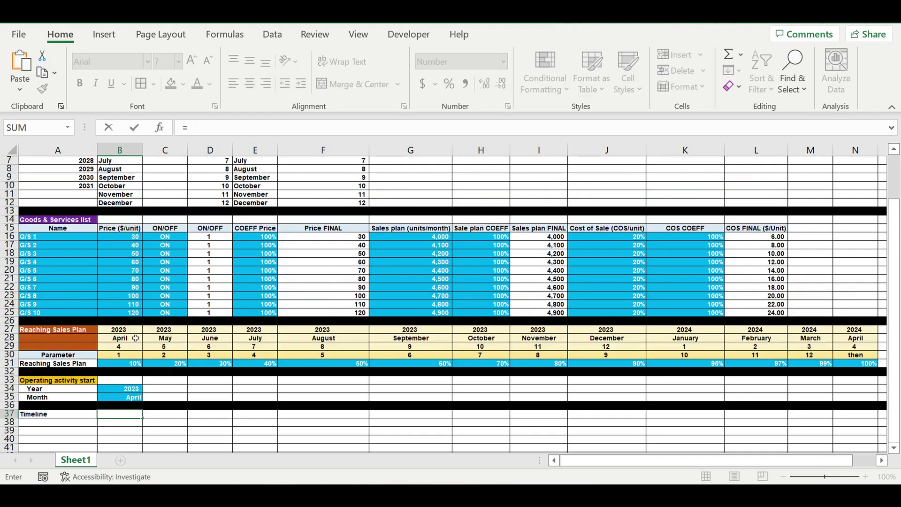
scroll(135, 337, "up", 2)
left_click(75, 161)
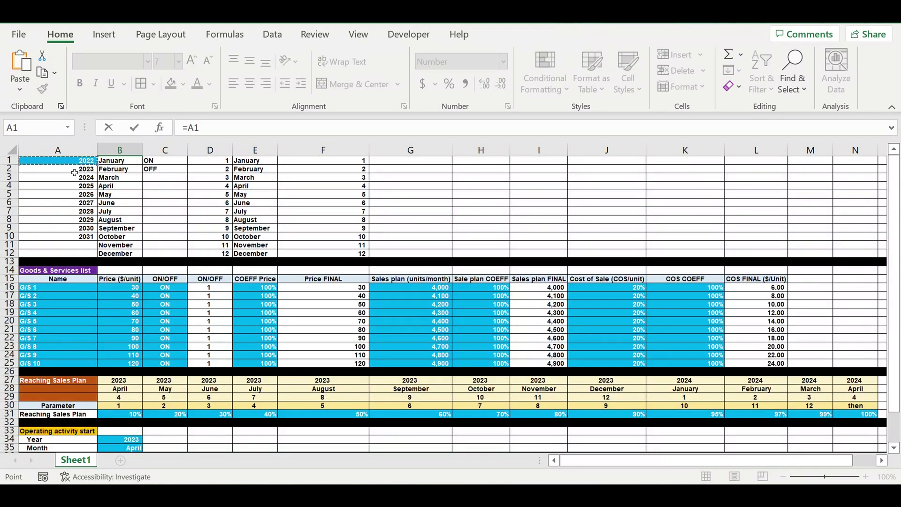
key("Return")
Enter January in B38 beneath the timeline year and centre it
scroll(249, 335, "down", 3)
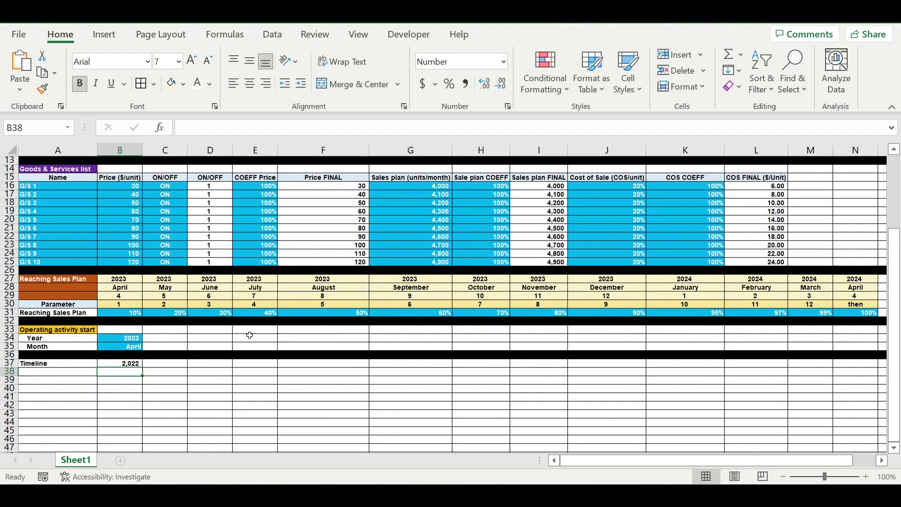
type("January")
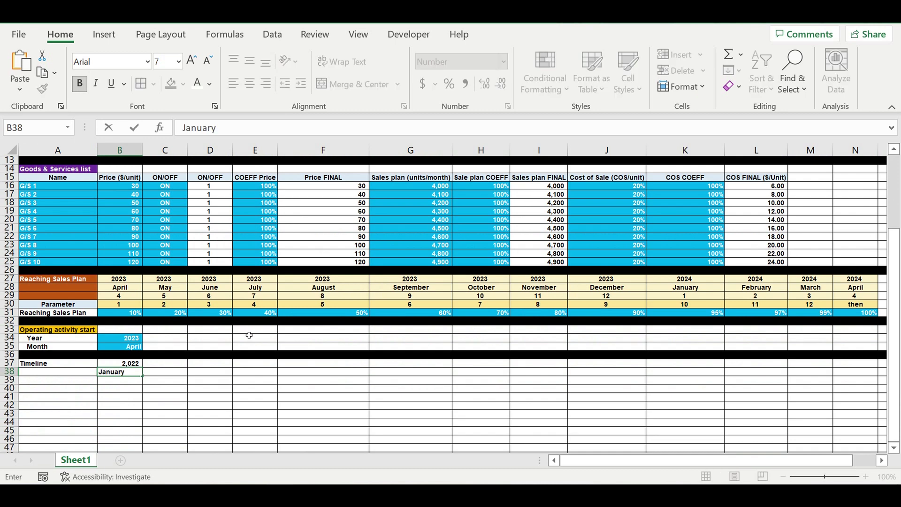
key("ctrl+Return")
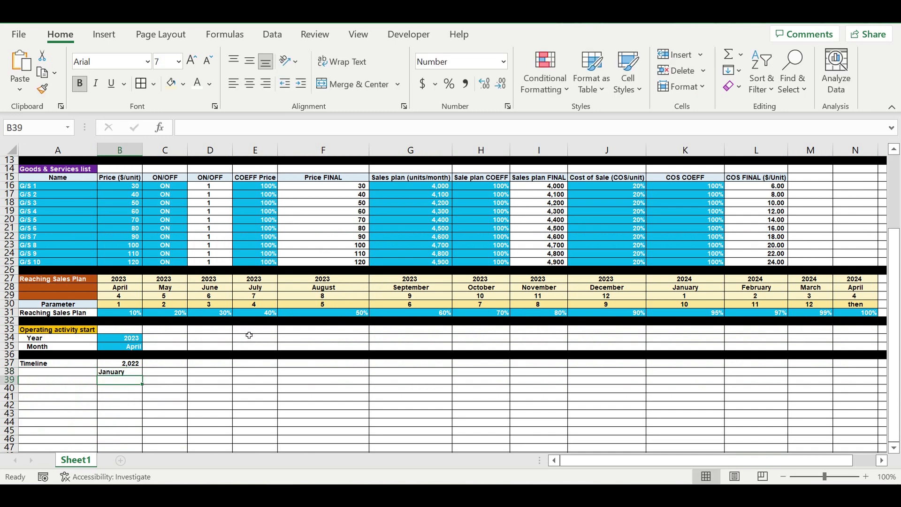
left_click(249, 84)
Remove the thousands separator from row 37's number format and centre the year in B37
left_click(130, 366)
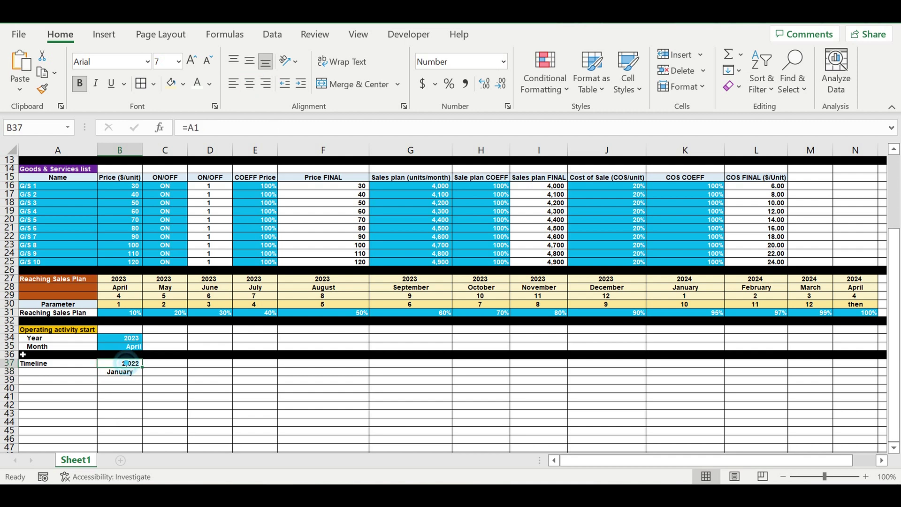
right_click(18, 364)
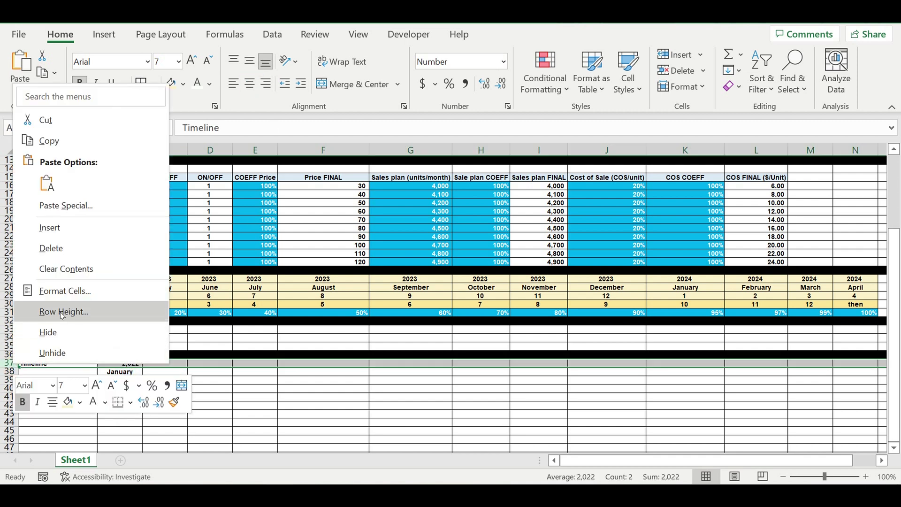
left_click(66, 291)
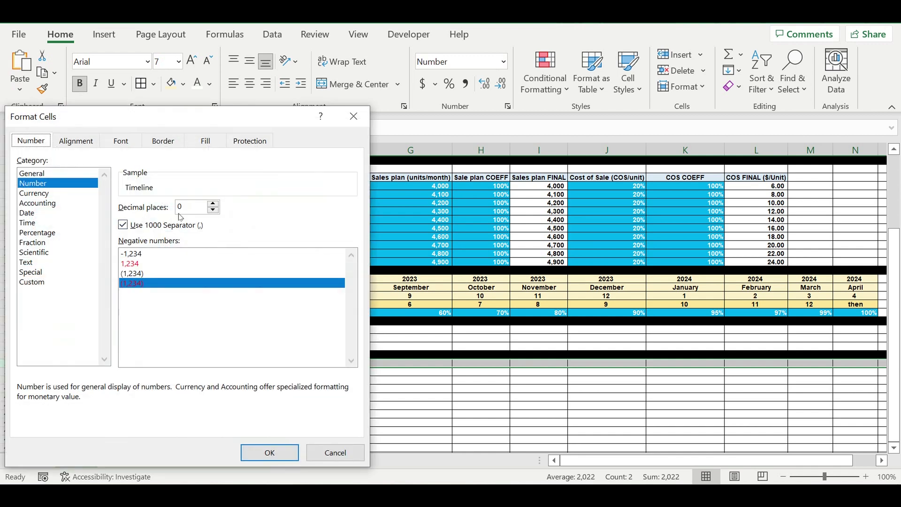
left_click(124, 225)
left_click(282, 455)
left_click(196, 382)
left_click(133, 363)
left_click(250, 84)
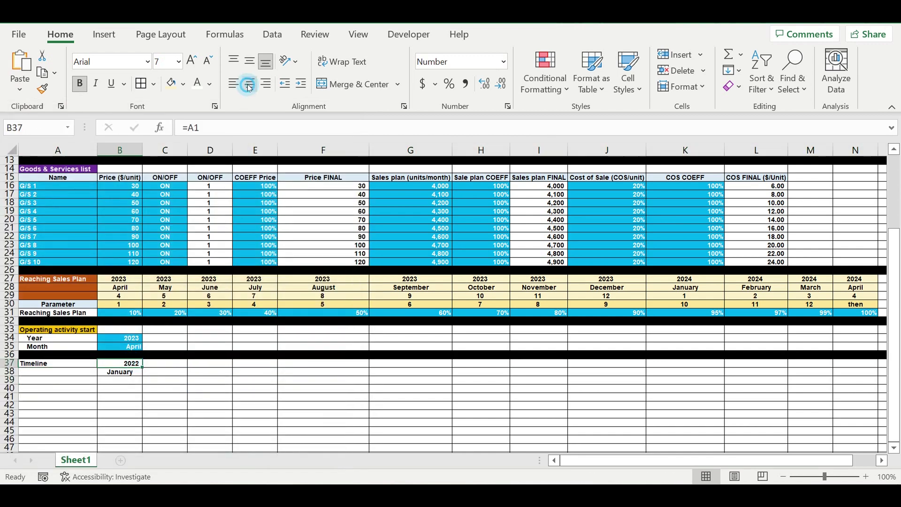
Fill the month series from January in B38 across row 38 to December in DQ38
left_click(135, 376)
left_click_drag(142, 375, 203, 345)
left_click(268, 380)
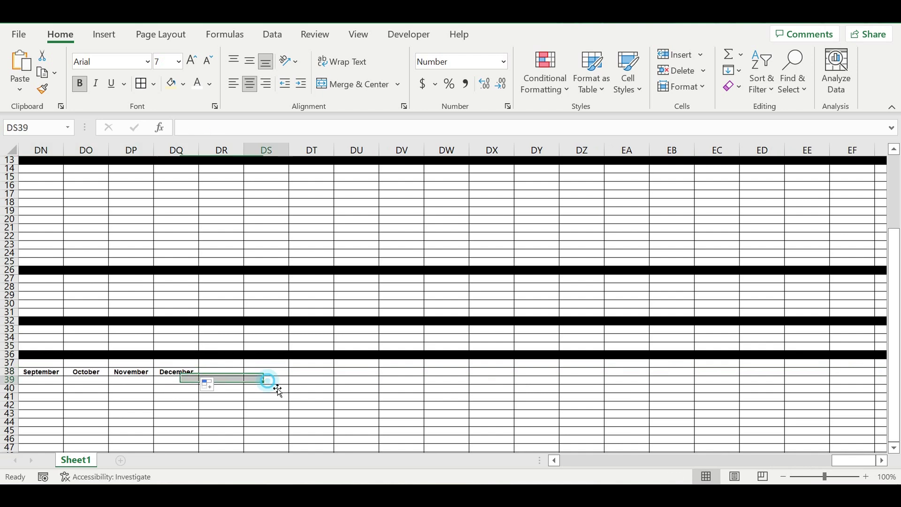
Enter =B37 in C37, centre it, and fill the formula across to December in M37
left_click_drag(866, 464, 217, 453)
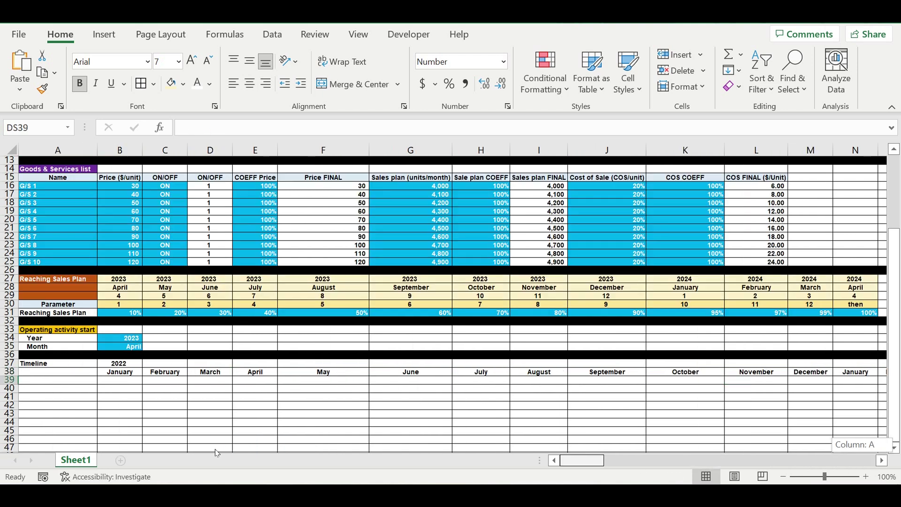
left_click(198, 407)
left_click(170, 363)
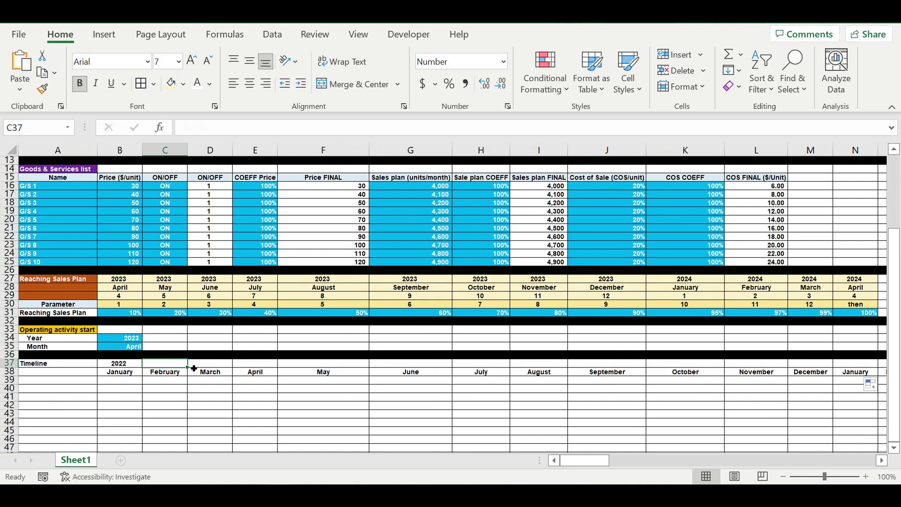
type("=")
left_click(125, 365)
key("Return")
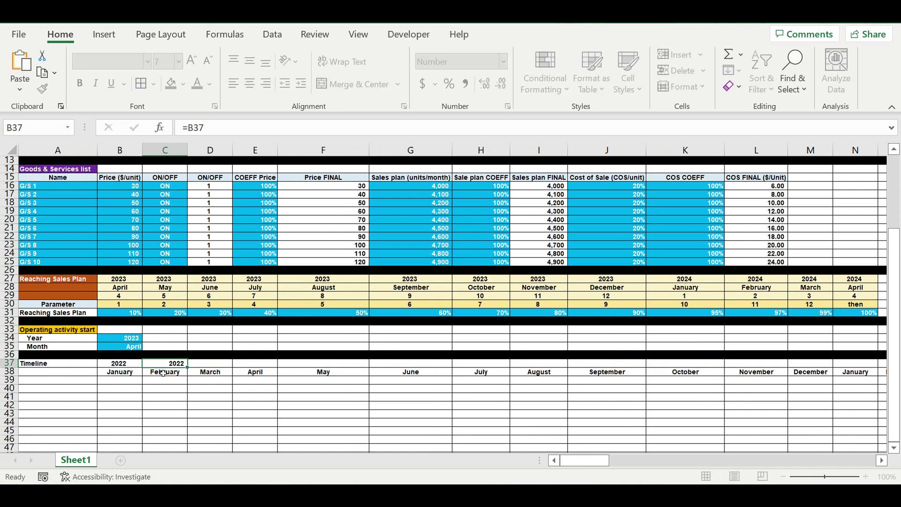
left_click(174, 365)
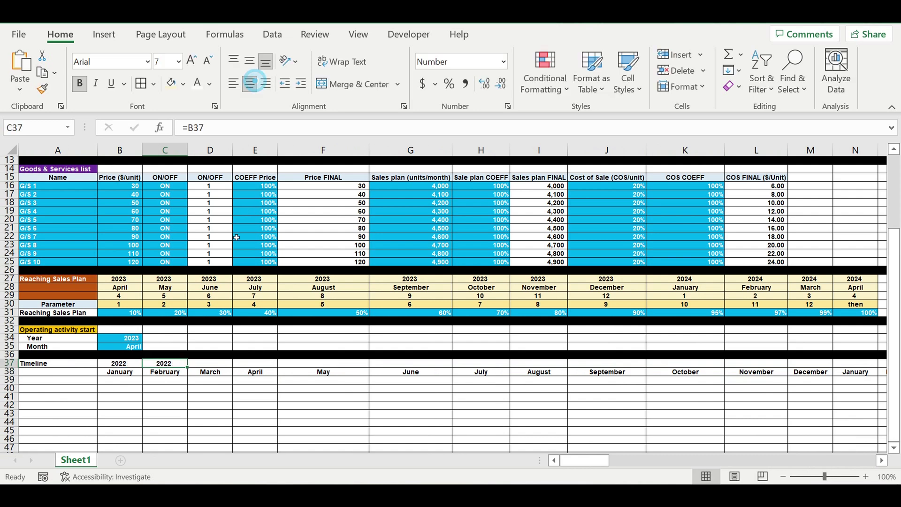
left_click_drag(189, 372, 837, 401)
Enter =B37+1 in N37 above the second January and centre the result
left_click(843, 364)
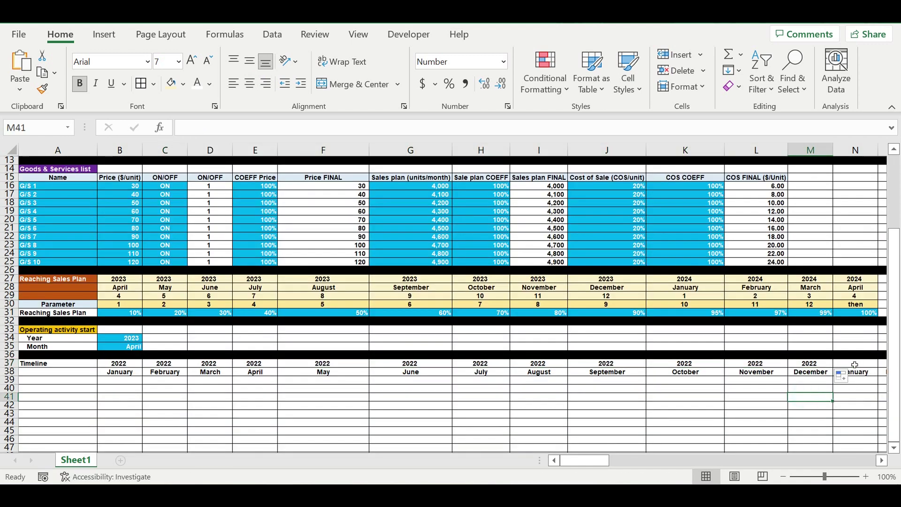
type("=")
left_click(135, 366)
type("+1")
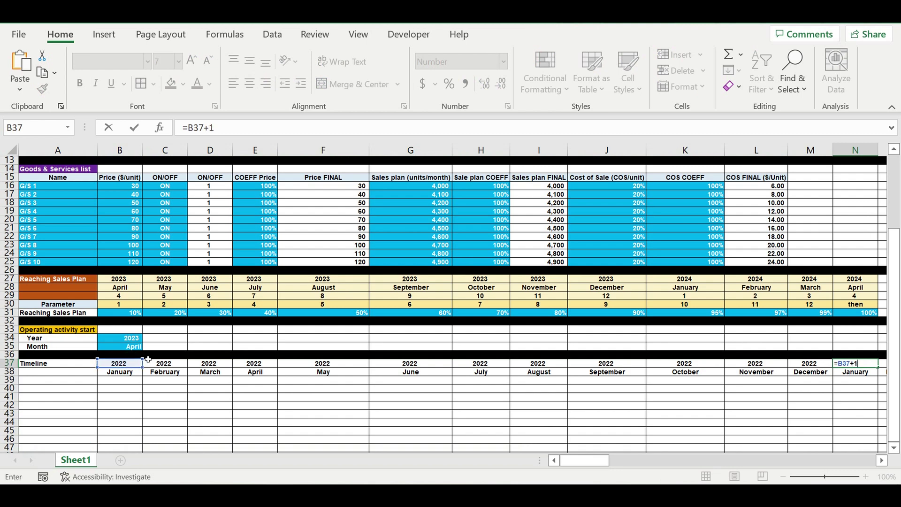
key("ctrl+Return")
left_click(855, 364)
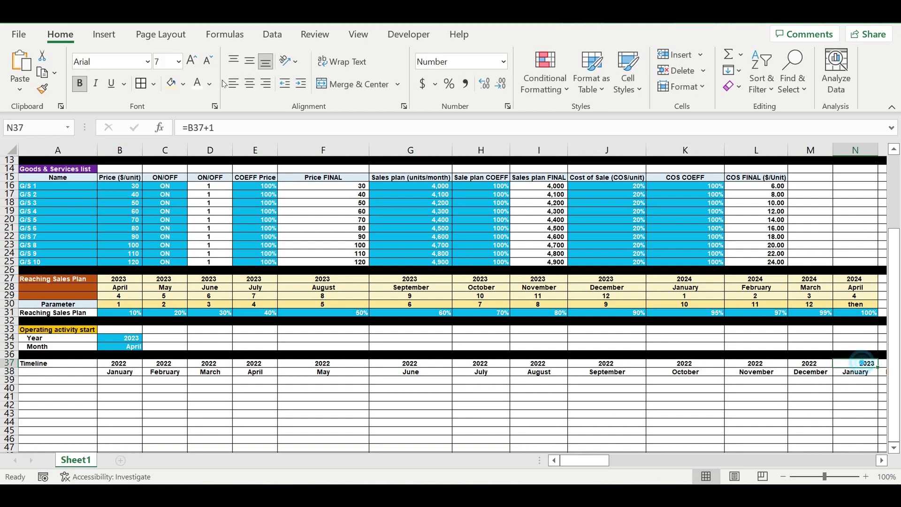
left_click(249, 84)
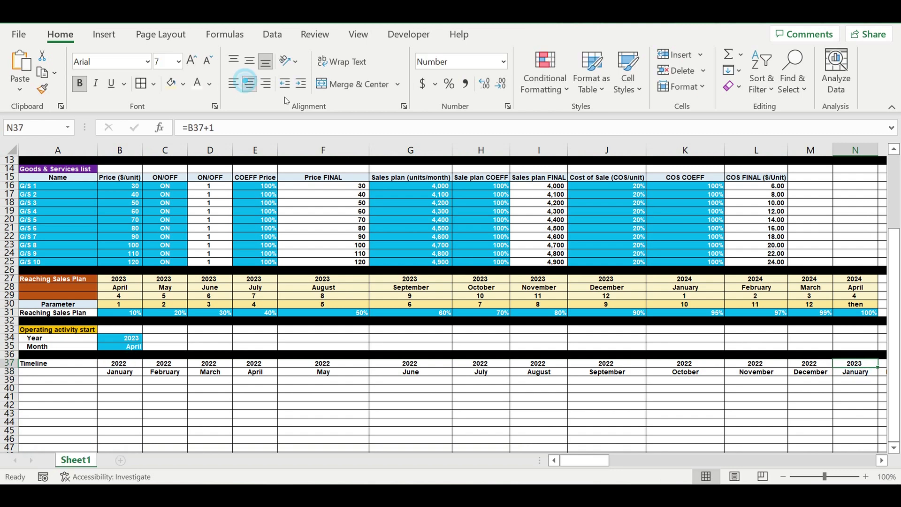
Enter =N37 in O37 and fill it across to December in Y37
left_click(881, 460)
left_click(882, 461)
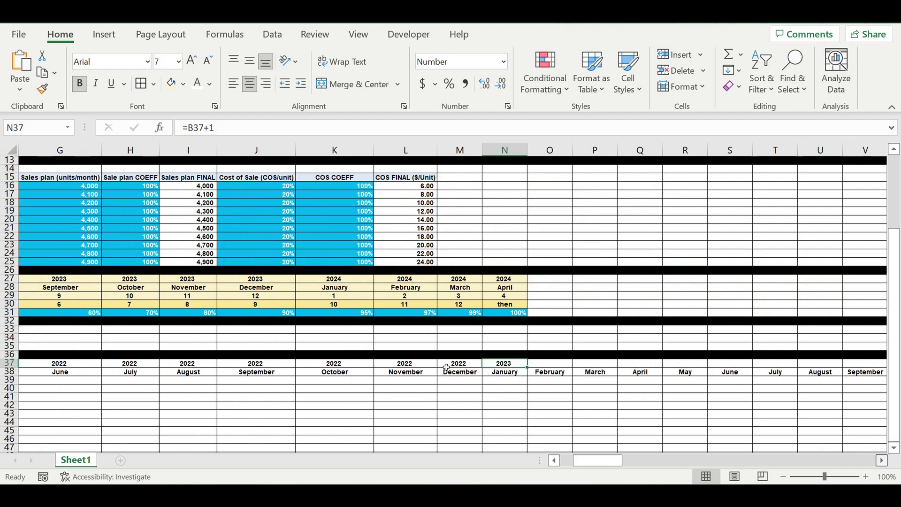
scroll(445, 367, "right", 2)
left_click(409, 364)
type("=")
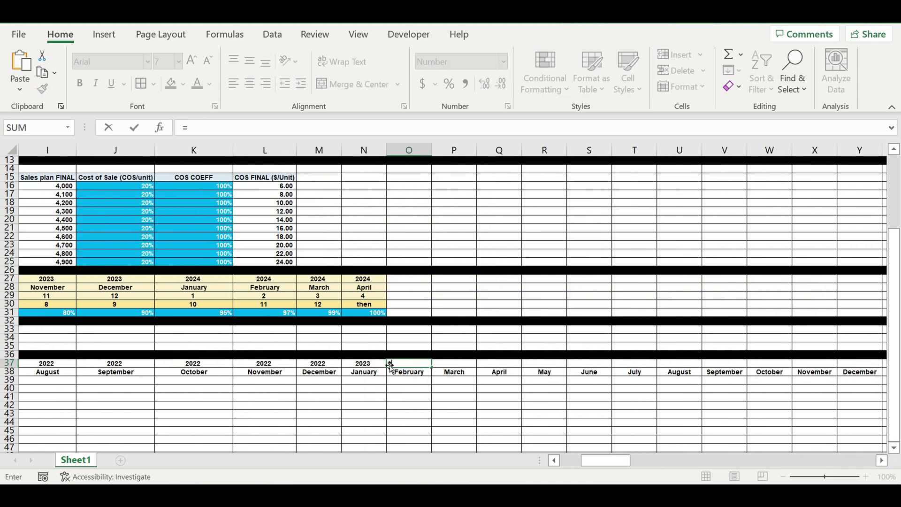
left_click(373, 365)
key("Return")
left_click(421, 365)
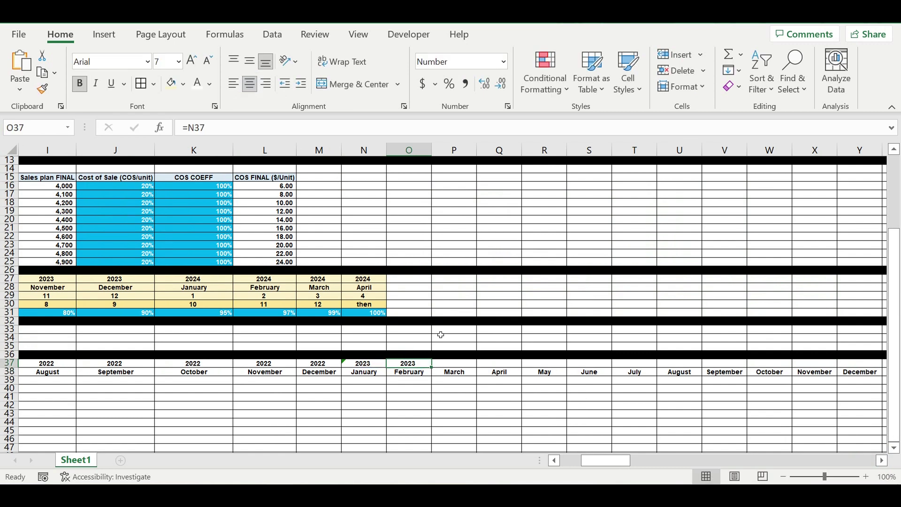
left_click_drag(432, 367, 859, 374)
left_click(634, 405)
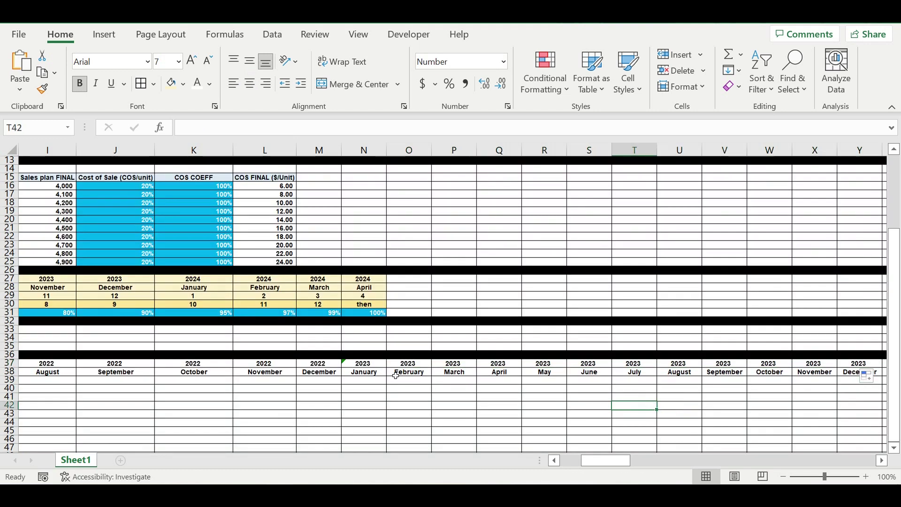
Copy the second-year formulas N37:Y37 and paste them starting at Z37 for the third year
left_click_drag(364, 364, 858, 374)
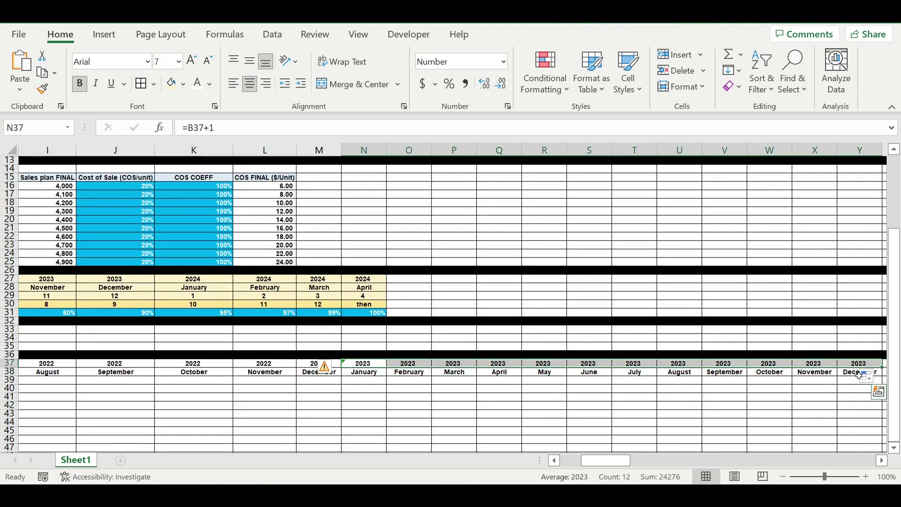
key("ctrl+c")
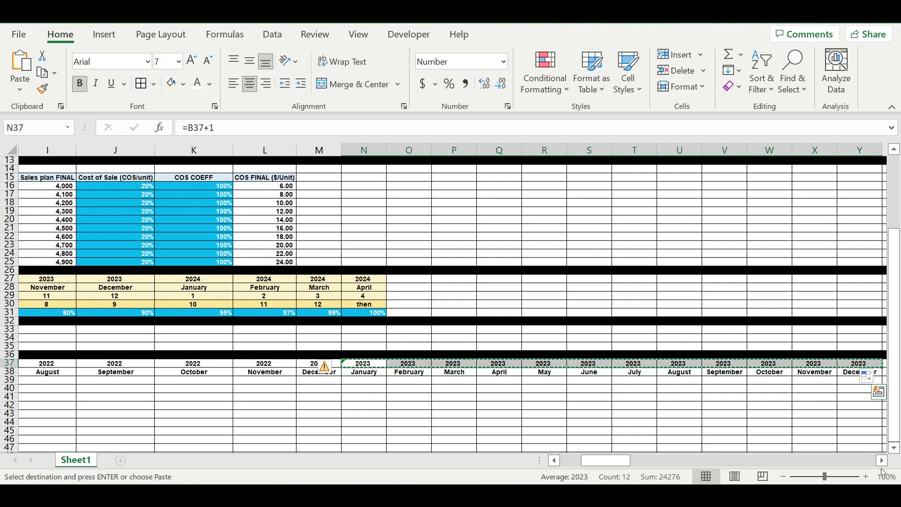
left_click(882, 460)
left_click(882, 461)
left_click(882, 461)
left_click(882, 461)
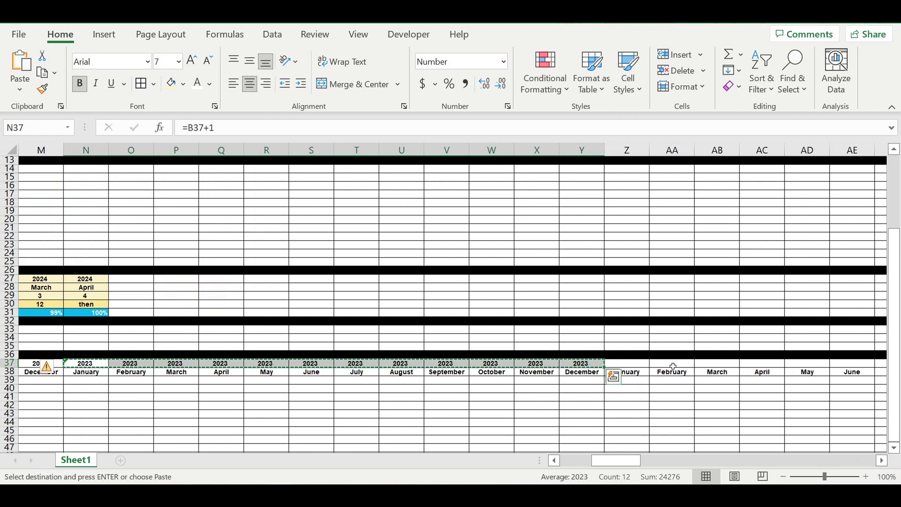
left_click(641, 366)
key("ctrl+v")
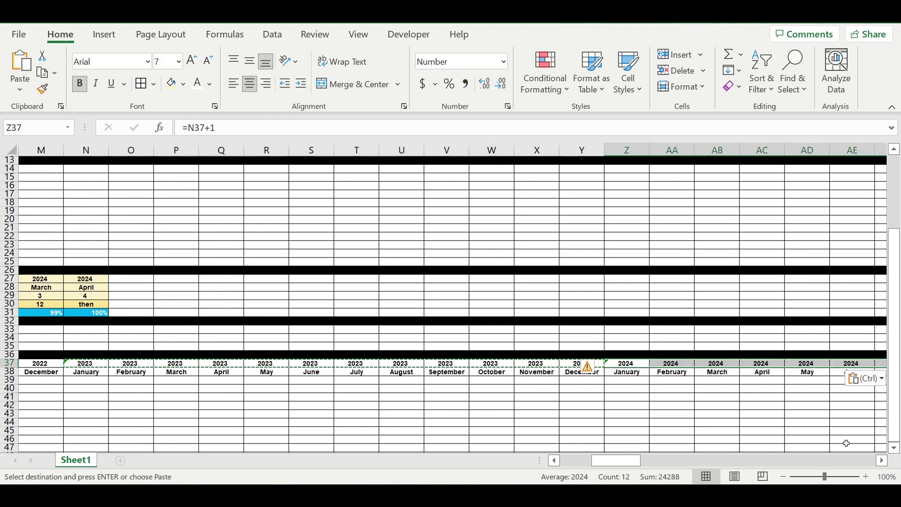
Paste the copied twelve-month year block starting at AL37 for the fourth year
left_click(882, 461)
left_click(881, 462)
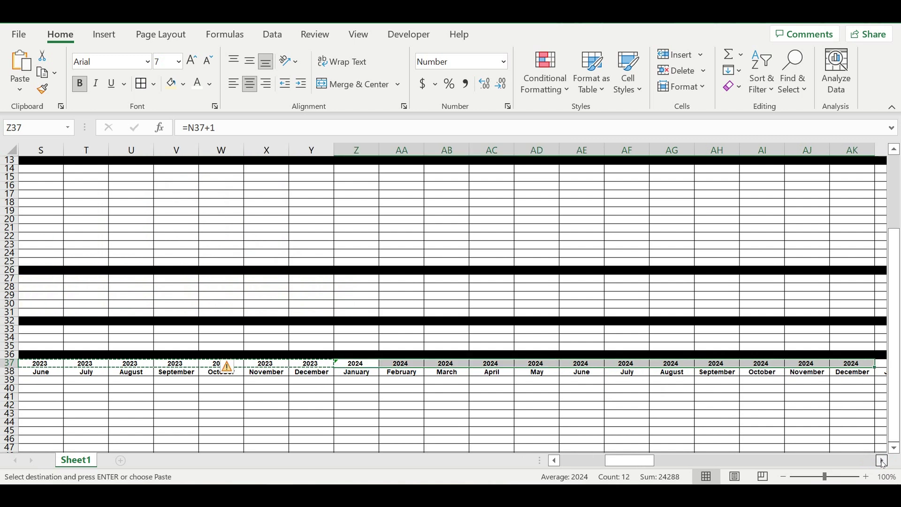
left_click(882, 461)
scroll(827, 434, "right", 3)
left_click(587, 363)
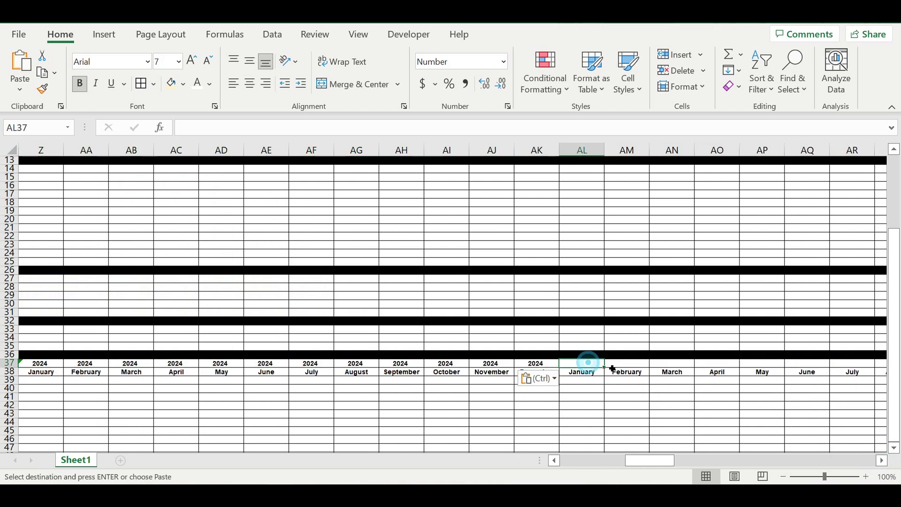
key("ctrl+v")
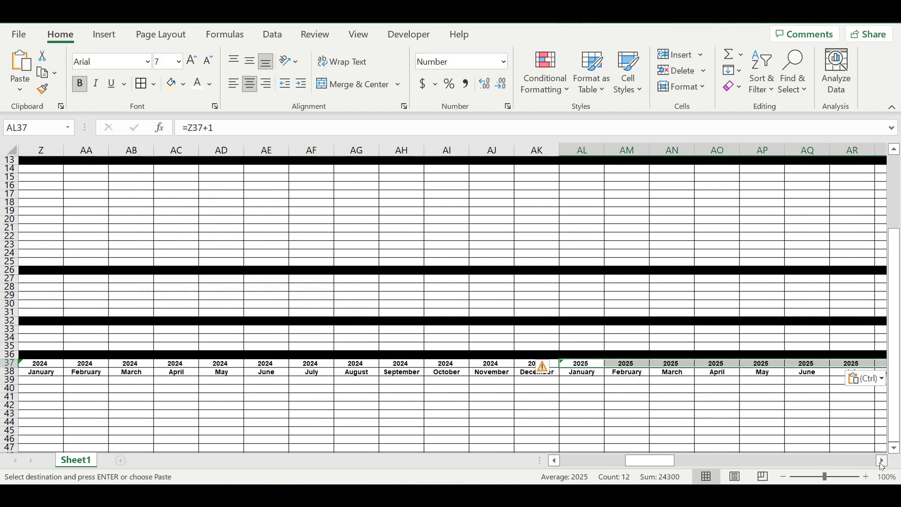
Paste the copied twelve-month year block starting at AX37 for the fifth year
left_click(881, 461)
left_click(881, 461)
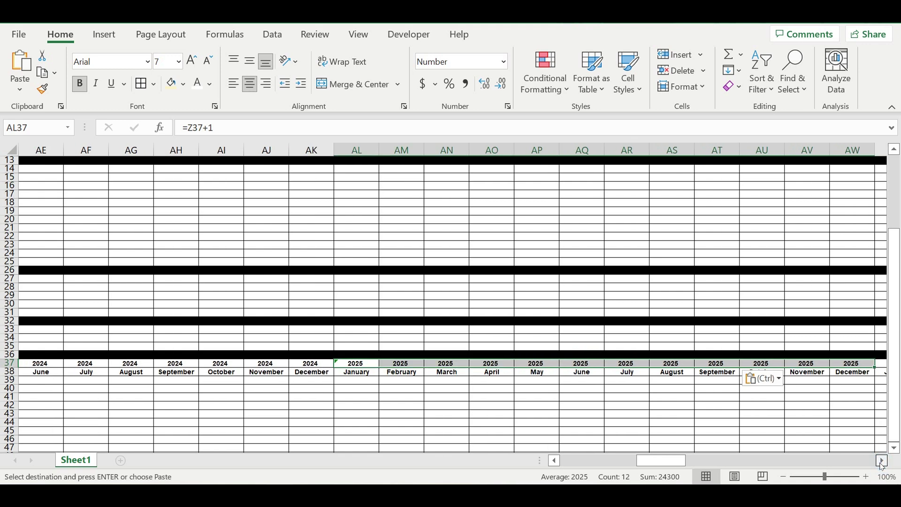
scroll(629, 376, "right", 8)
left_click(543, 365)
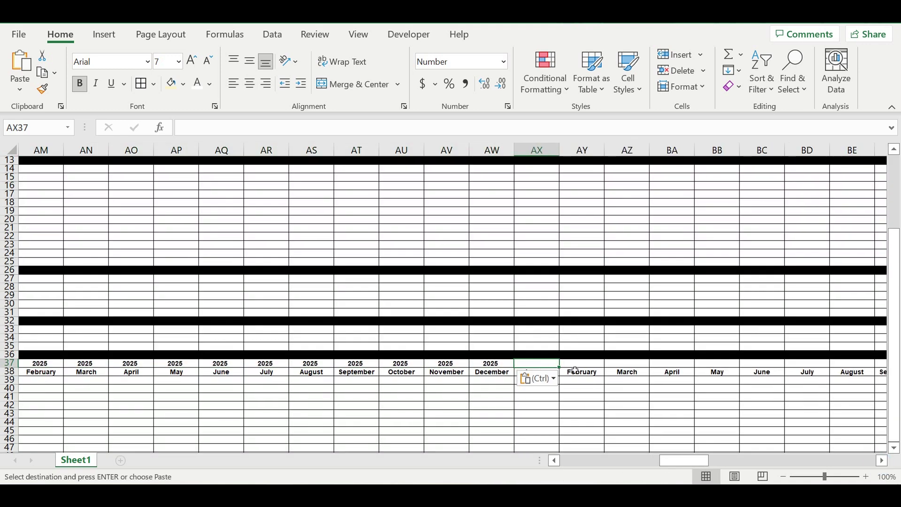
key("ctrl+v")
Paste the copied year block starting at BJ37 for the sixth year
left_click(882, 461)
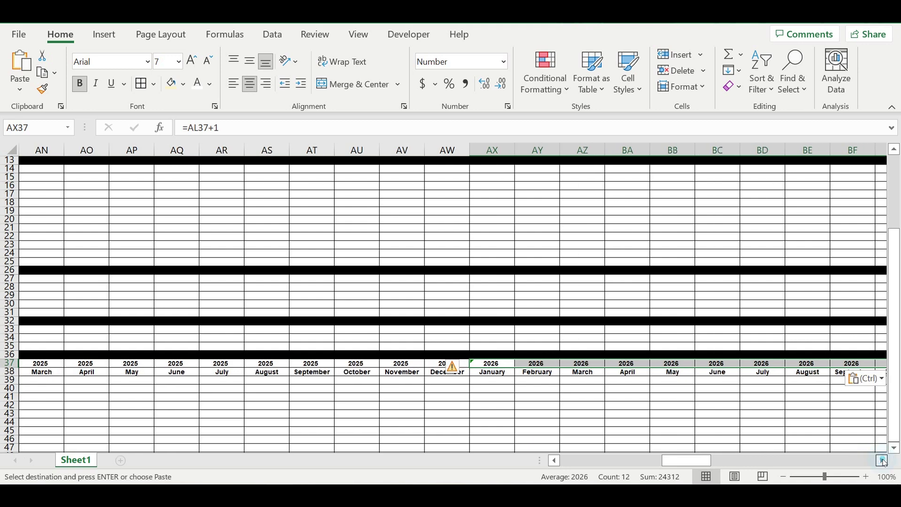
left_click(883, 461)
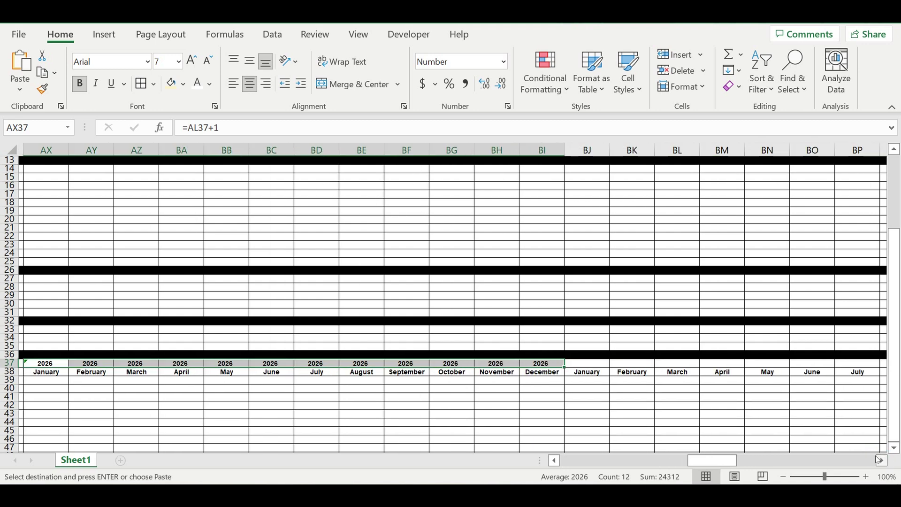
left_click(545, 367)
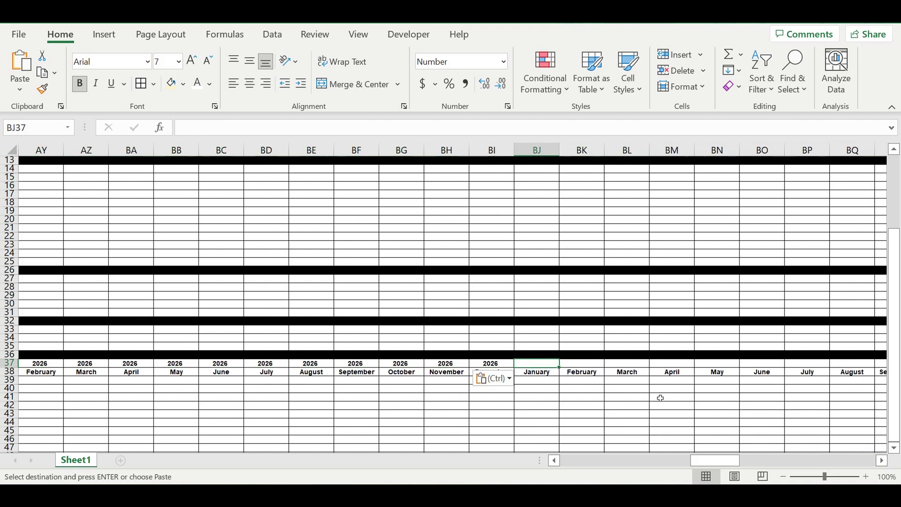
key("ctrl+v")
Paste the copied year block starting at BV37 and again at CH37 for the seventh and eighth years
left_click_drag(735, 463, 775, 465)
left_click(191, 365)
key("ctrl+v")
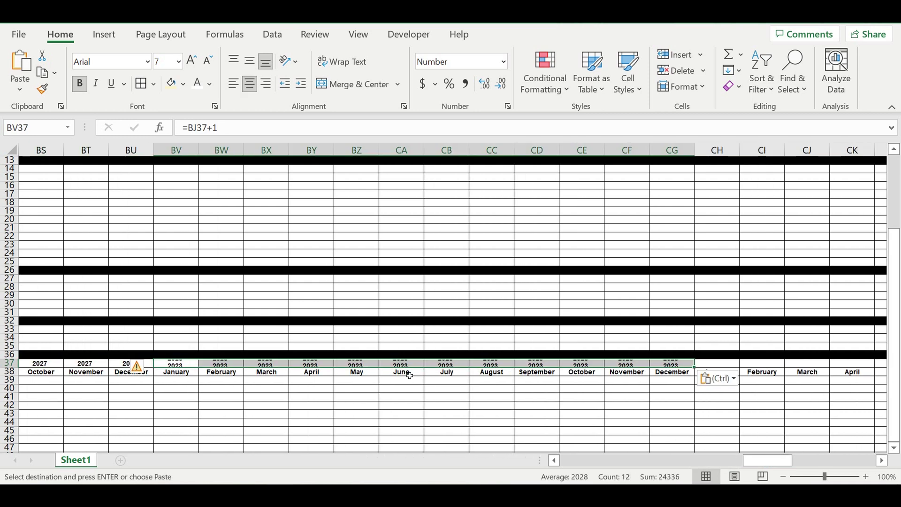
left_click(727, 366)
key("ctrl+v")
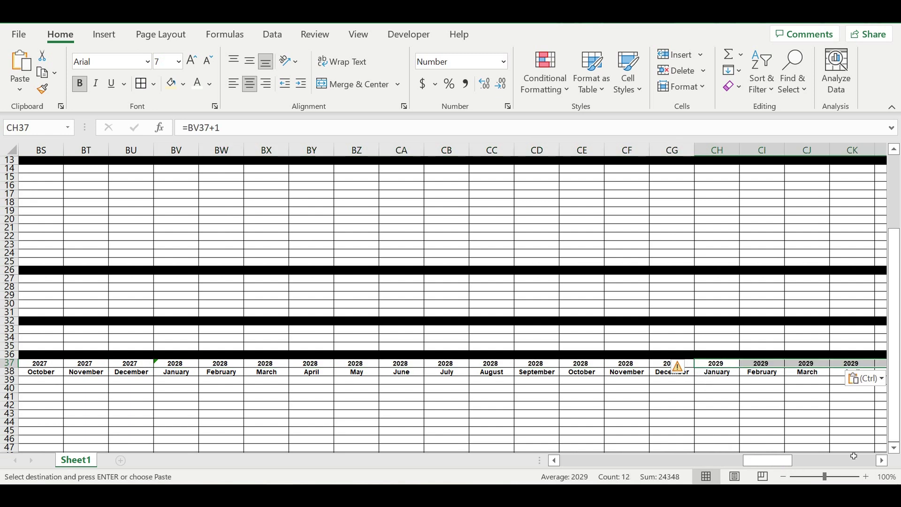
Paste the copied year block starting at CT37 for the ninth year
left_click(881, 461)
left_click_drag(882, 461, 882, 461)
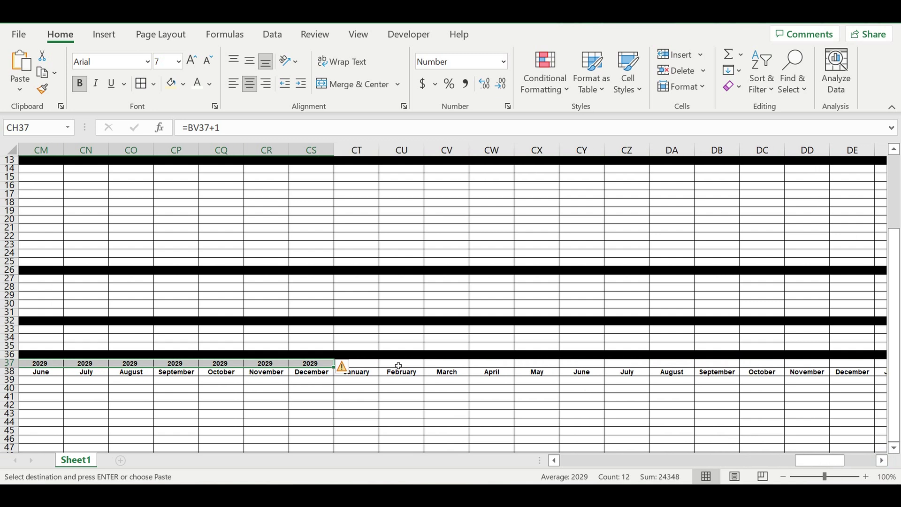
left_click(351, 364)
key("ctrl+v")
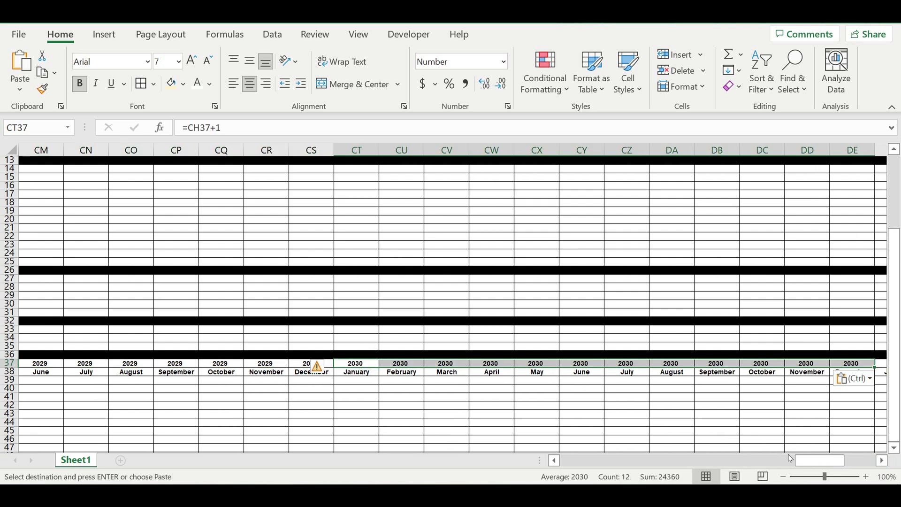
Paste the copied year block starting at DF37 for the tenth year, through the last December in DQ37
left_click(881, 460)
left_click(881, 461)
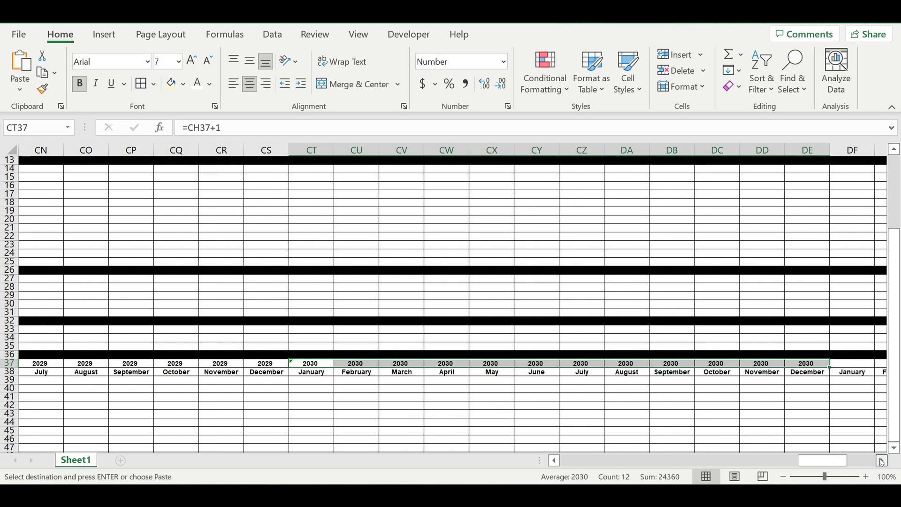
left_click(490, 365)
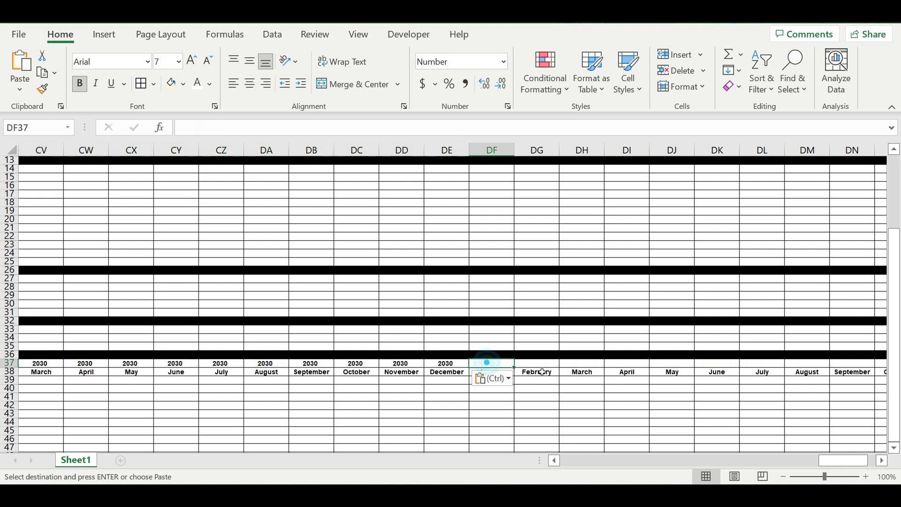
key("ctrl+v")
left_click(882, 461)
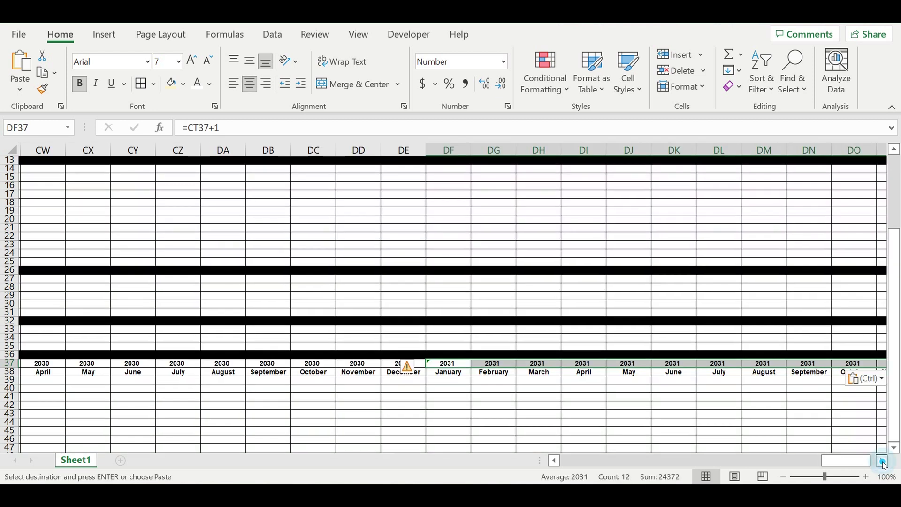
left_click(674, 415)
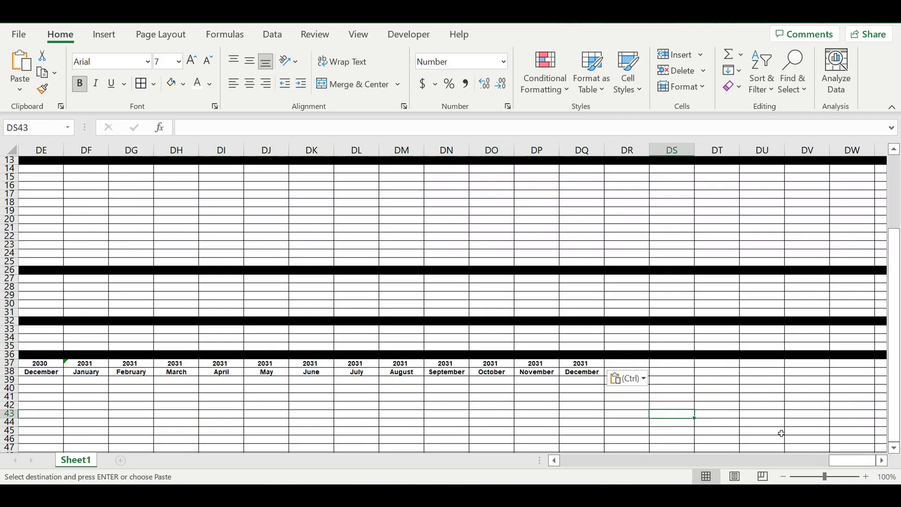
Return to the start of the timeline and examine the year formulas of the first-year months in row 37
left_click_drag(838, 461, 141, 378)
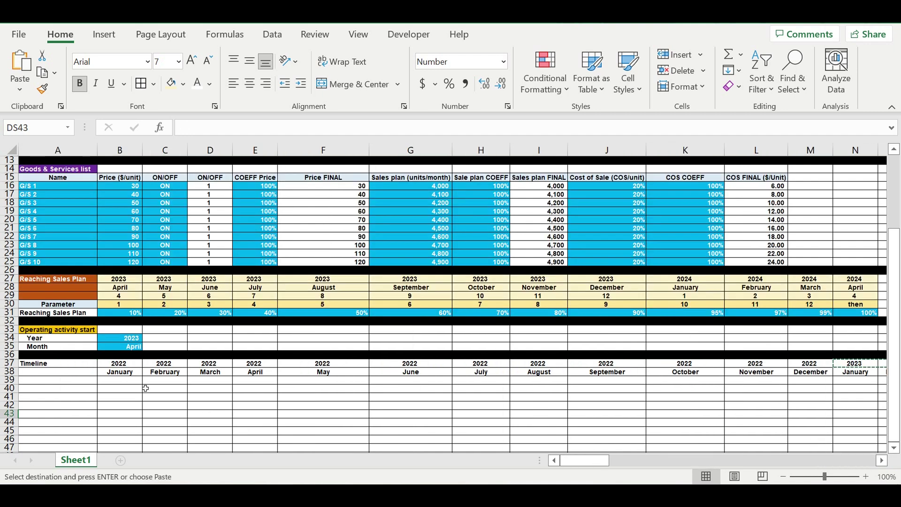
left_click(119, 364)
left_click(157, 355)
left_click(201, 365)
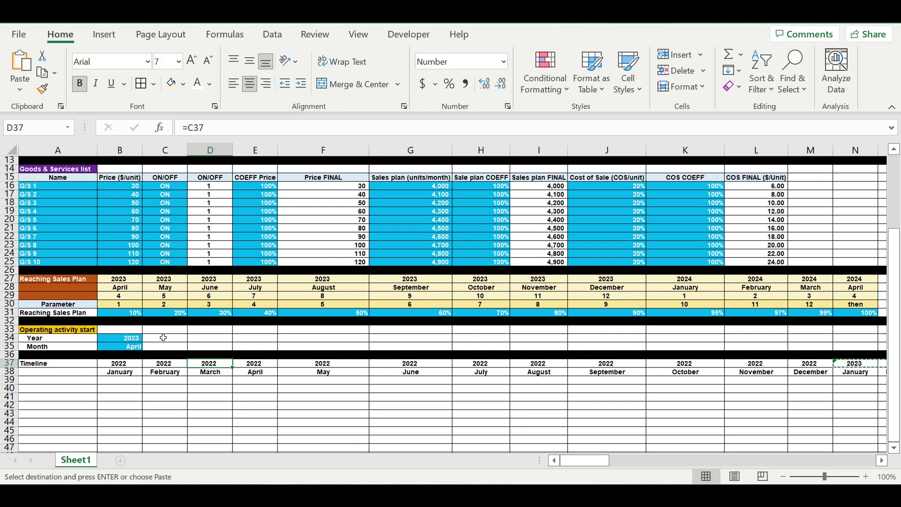
left_click(127, 363)
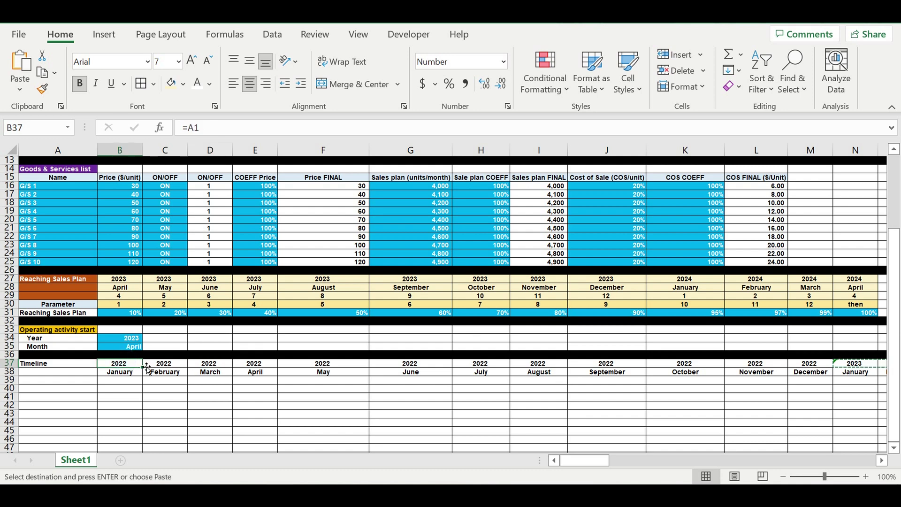
left_click(174, 365)
left_click(210, 364)
left_click(323, 371)
left_click(324, 363)
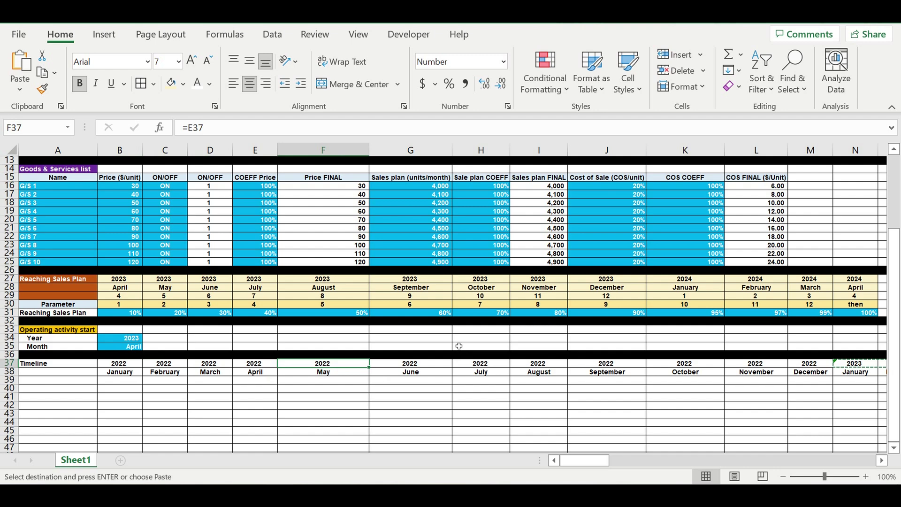
Set the starting year in A1 to 2023 and check the timeline years in B37 and N37
scroll(383, 320, "up", 4)
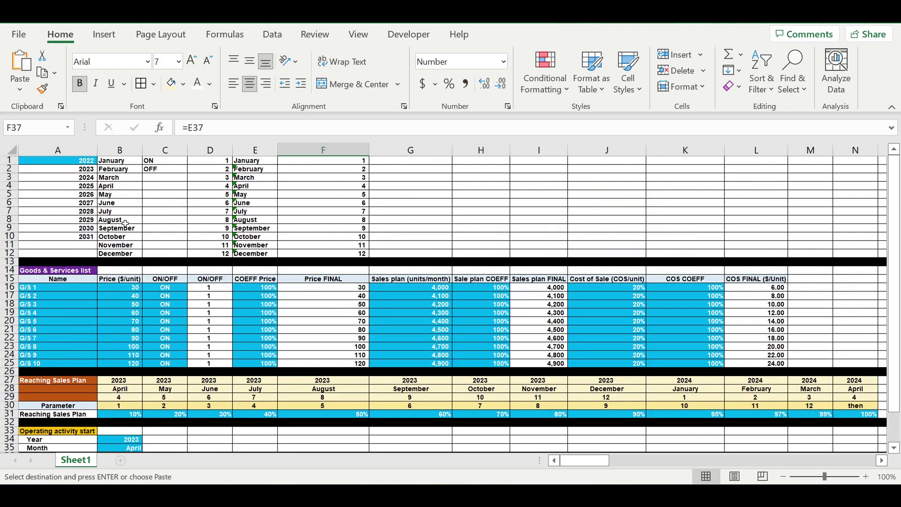
left_click(81, 161)
left_click(202, 131)
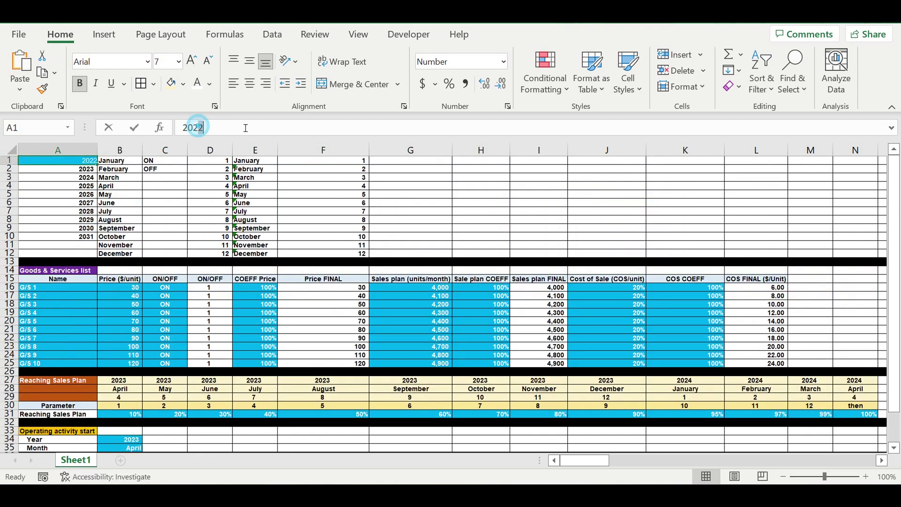
key("BackSpace")
type("3")
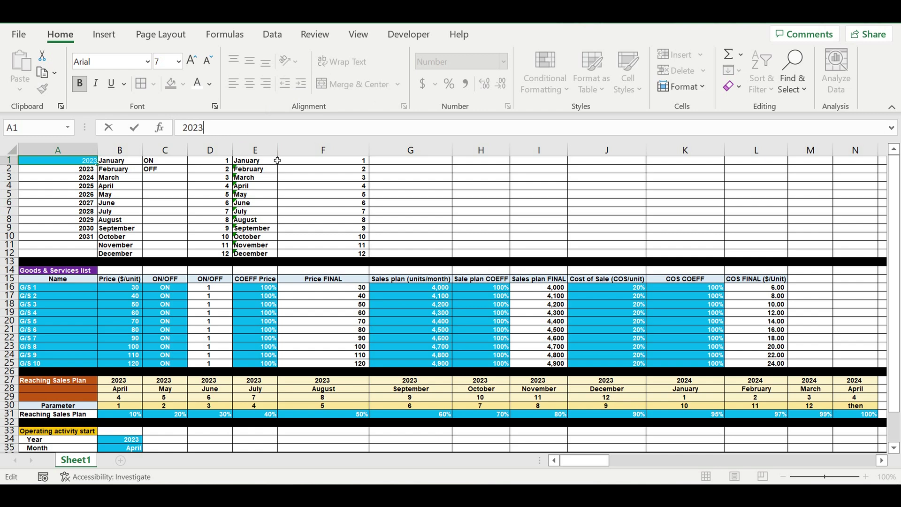
key("Return")
left_click(79, 161)
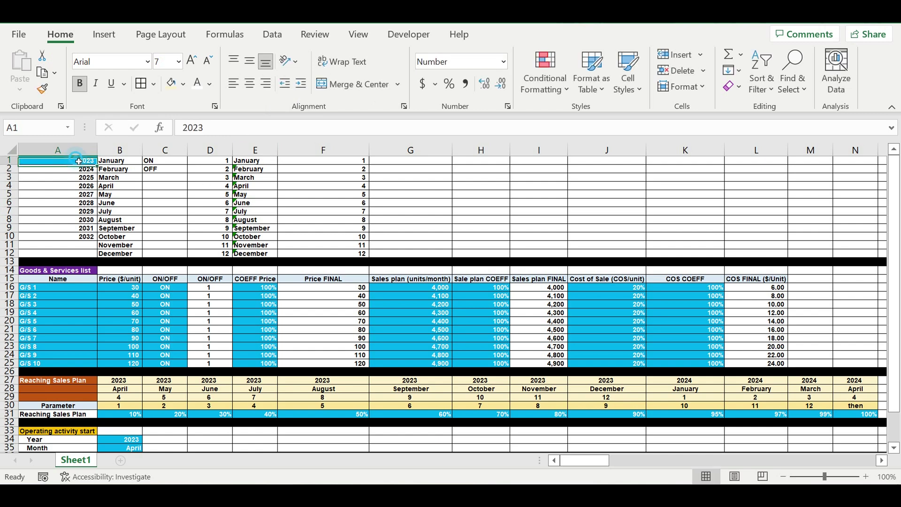
scroll(191, 278, "down", 9)
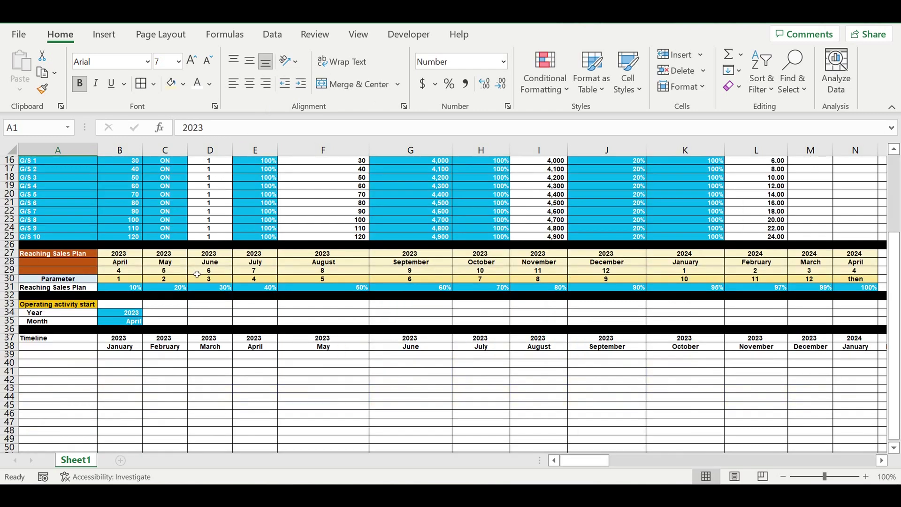
left_click(138, 239)
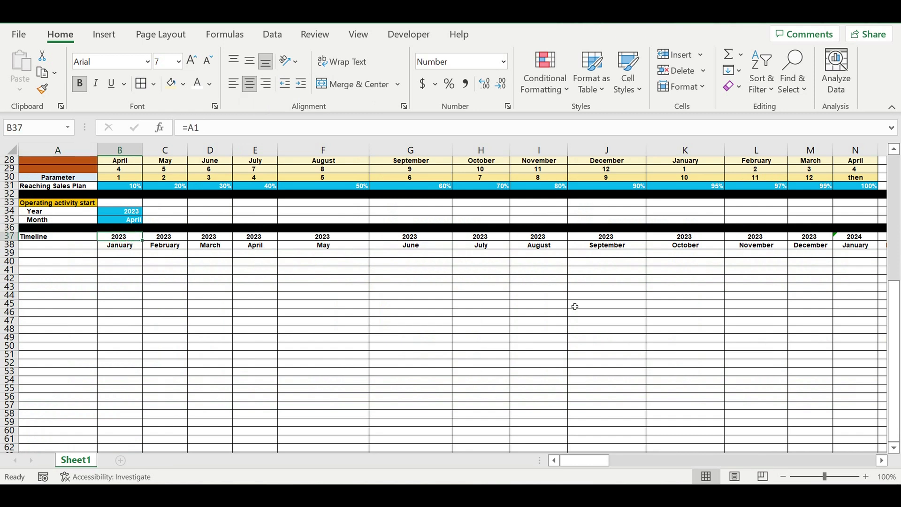
left_click(856, 238)
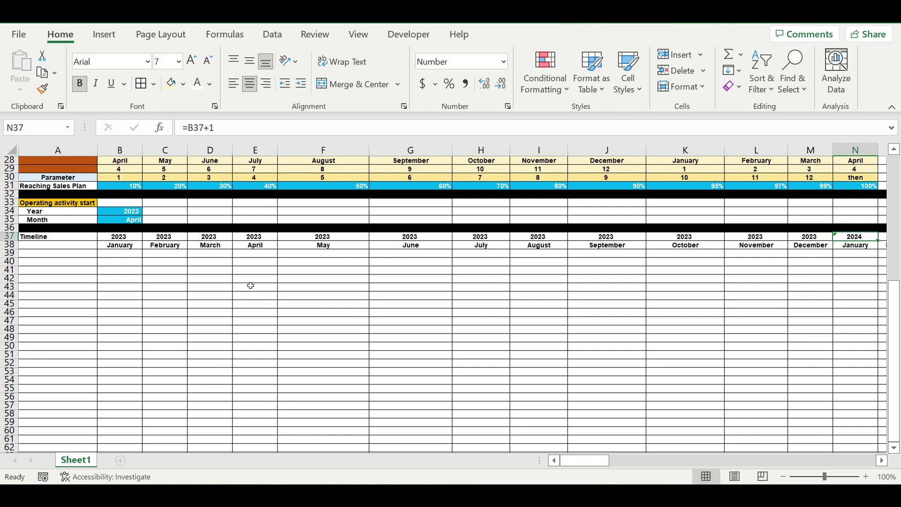
Set the starting year in A1 to 2025 and check the first and second January years in row 37
scroll(251, 285, "up", 9)
left_click(76, 160)
left_click(202, 127)
key("BackSpace")
type("5")
key("Return")
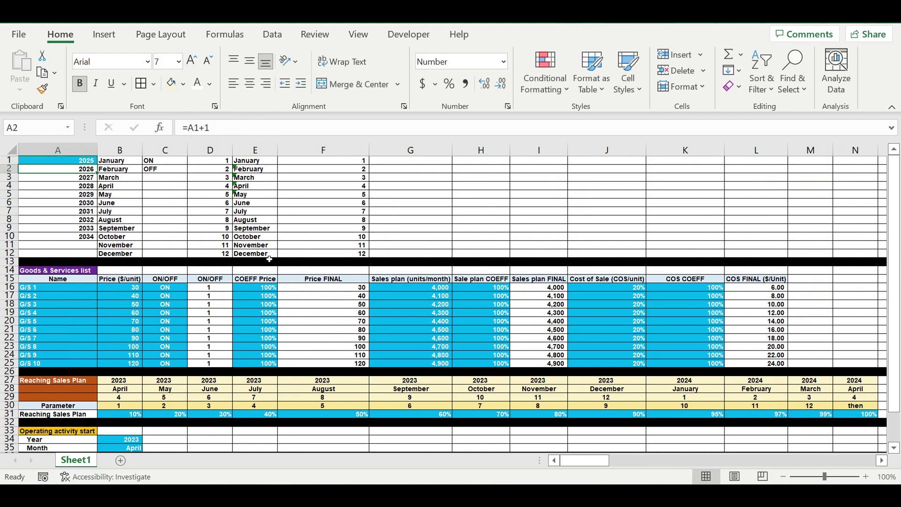
left_click(261, 253)
scroll(262, 291, "down", 11)
scroll(262, 291, "down", 2)
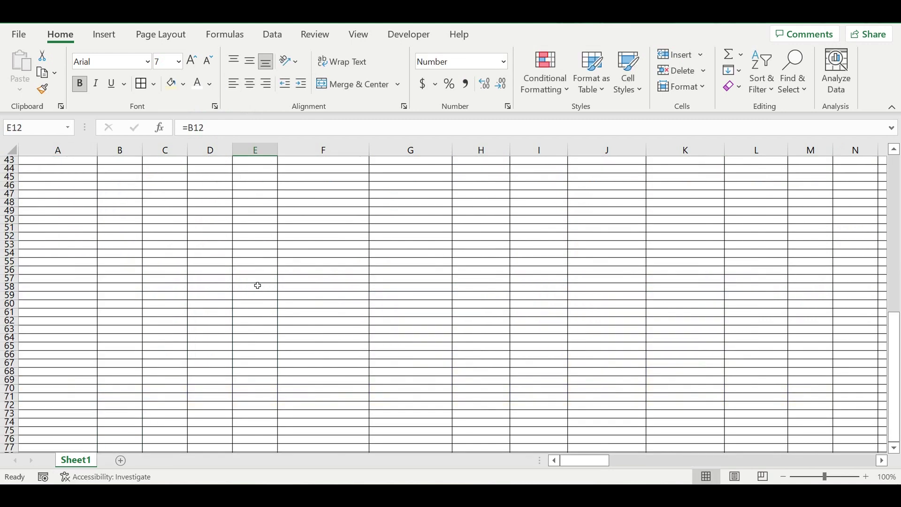
scroll(252, 278, "up", 6)
left_click(127, 290)
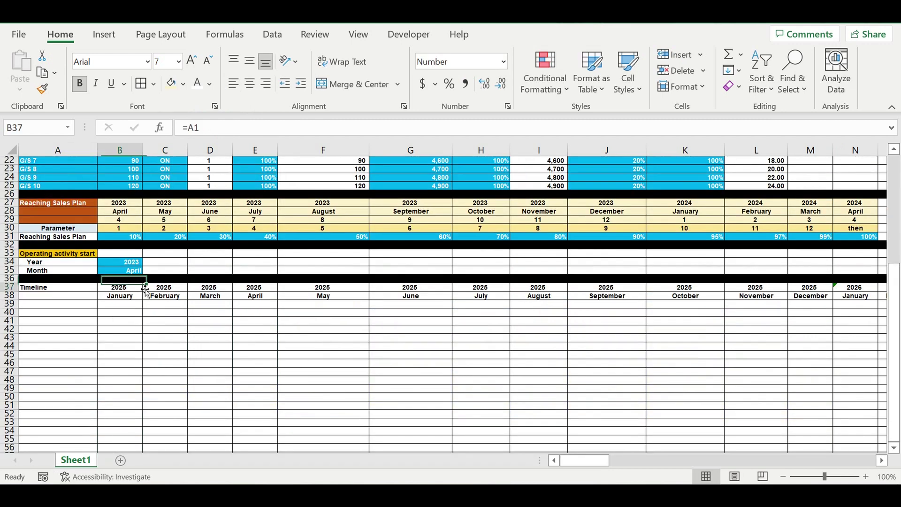
left_click(859, 289)
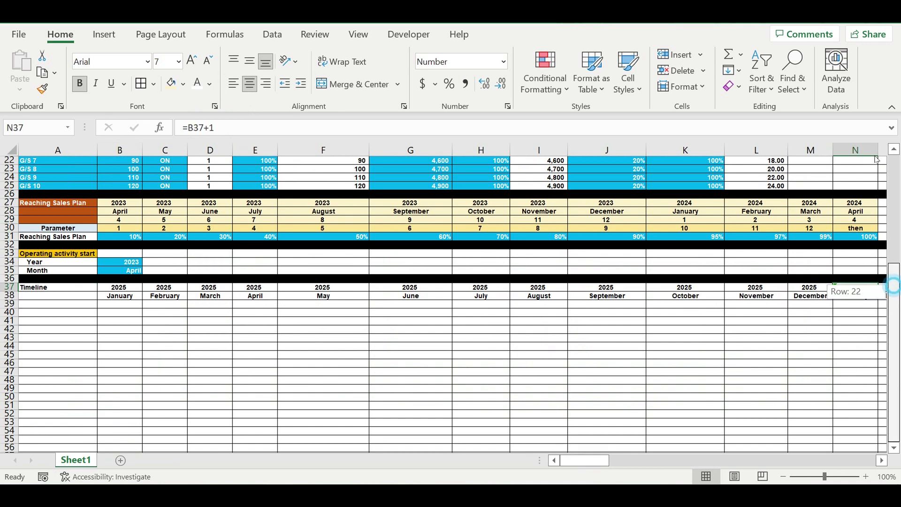
Set the starting year in A1 back to 2022
scroll(491, 184, "up", 7)
left_click(57, 165)
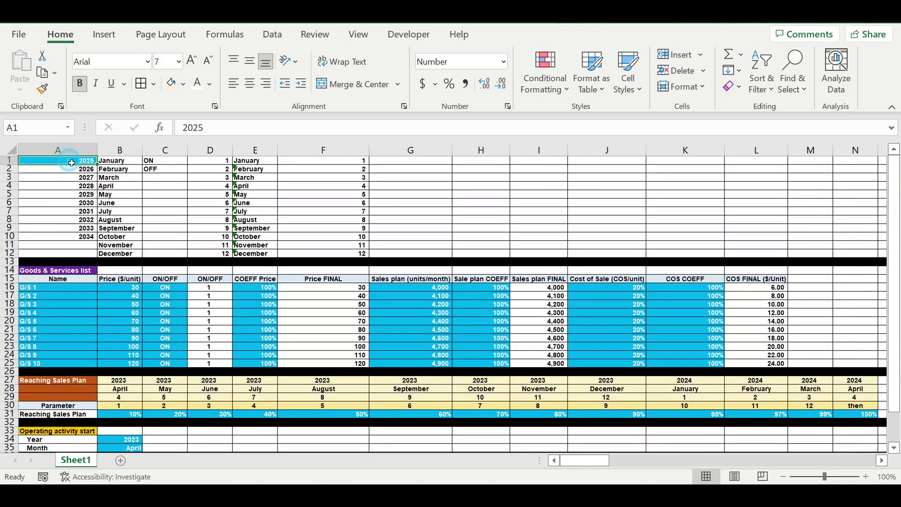
type("20")
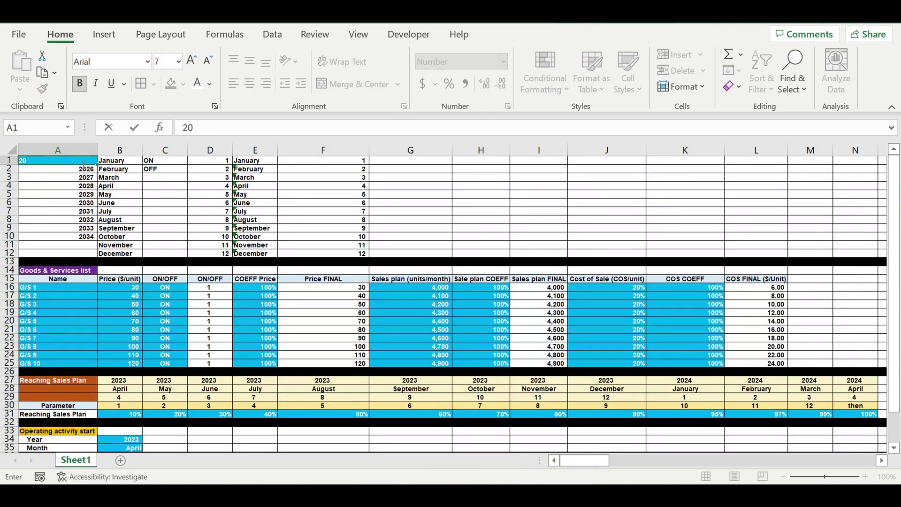
type("22")
key("Return")
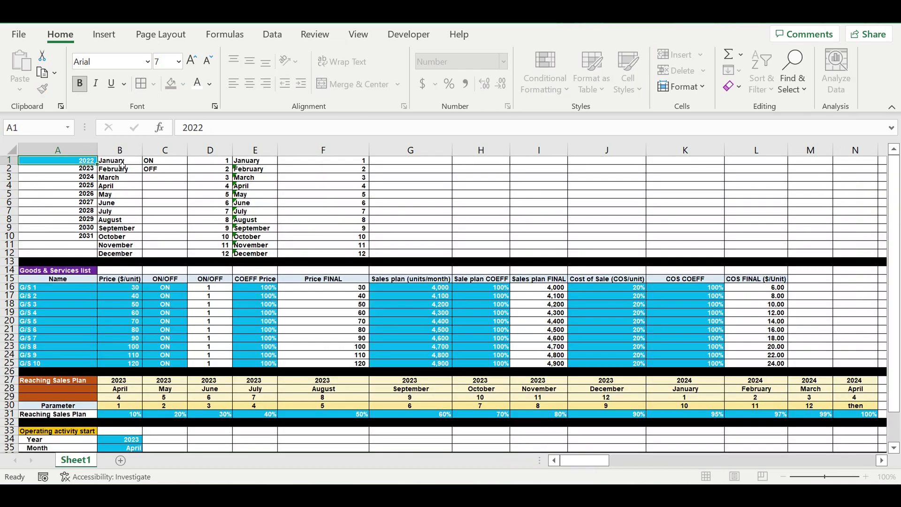
Fill the first-year year cells B37:M37 of the timeline with light blue
left_click(168, 228)
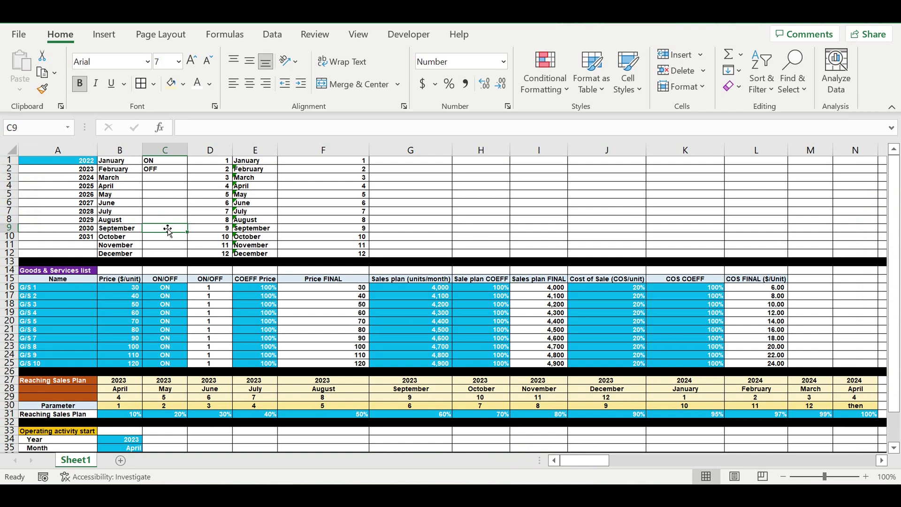
scroll(220, 310, "down", 10)
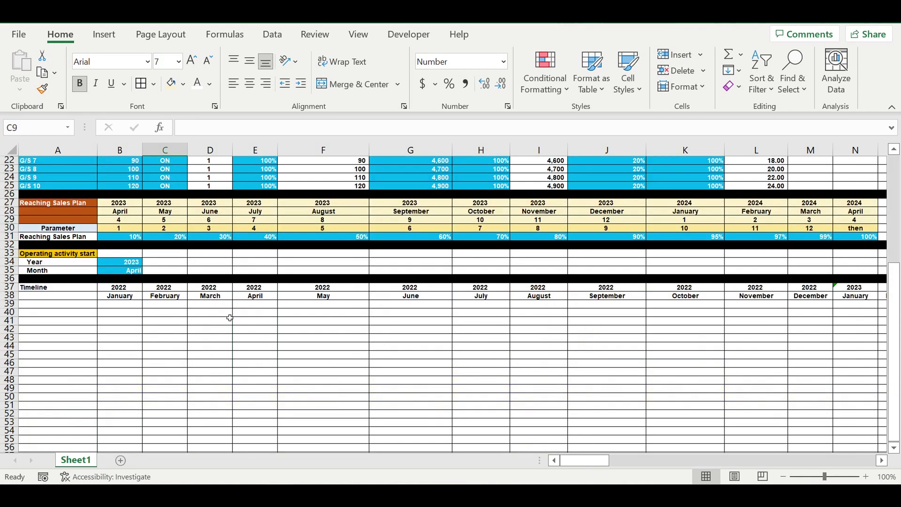
scroll(207, 311, "up", 3)
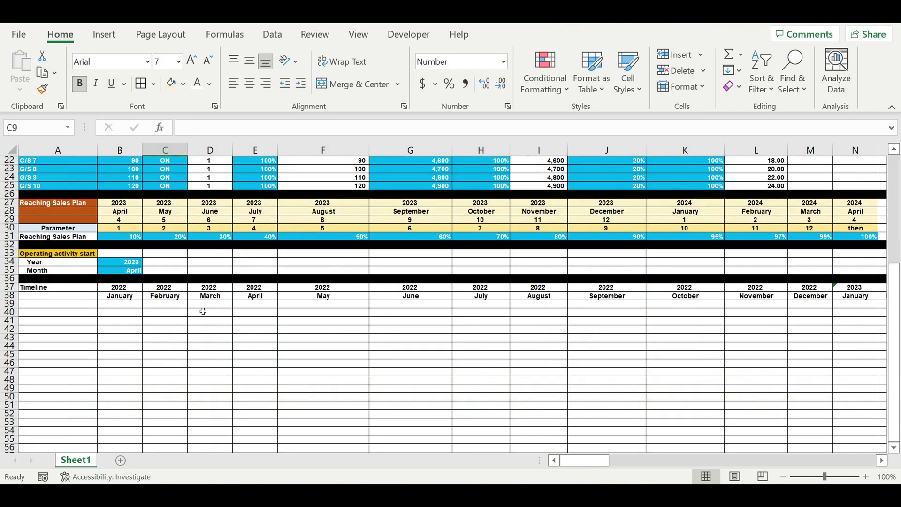
left_click(132, 296)
left_click_drag(117, 287, 807, 287)
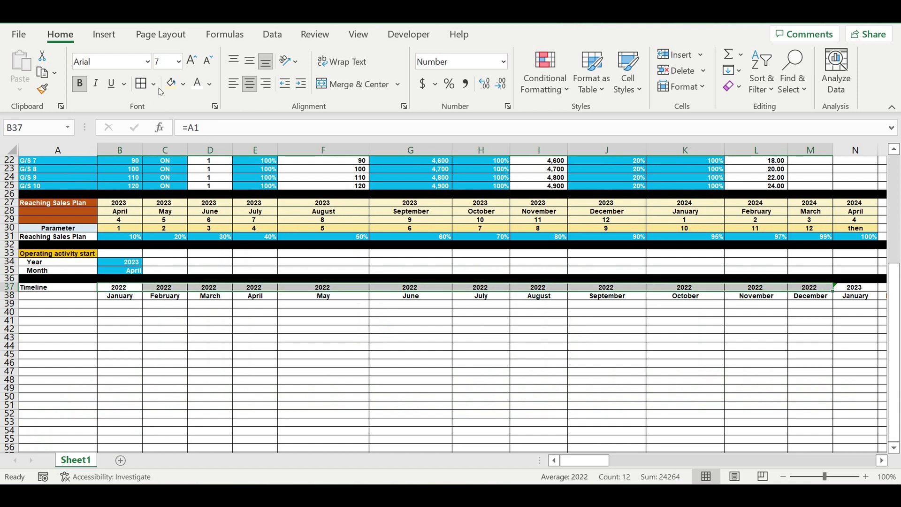
left_click(183, 83)
left_click(271, 147)
Fill the first-year month cells B38:M38 with the palest blue, one shade lighter than the years above
left_click(669, 291)
left_click_drag(810, 296, 124, 296)
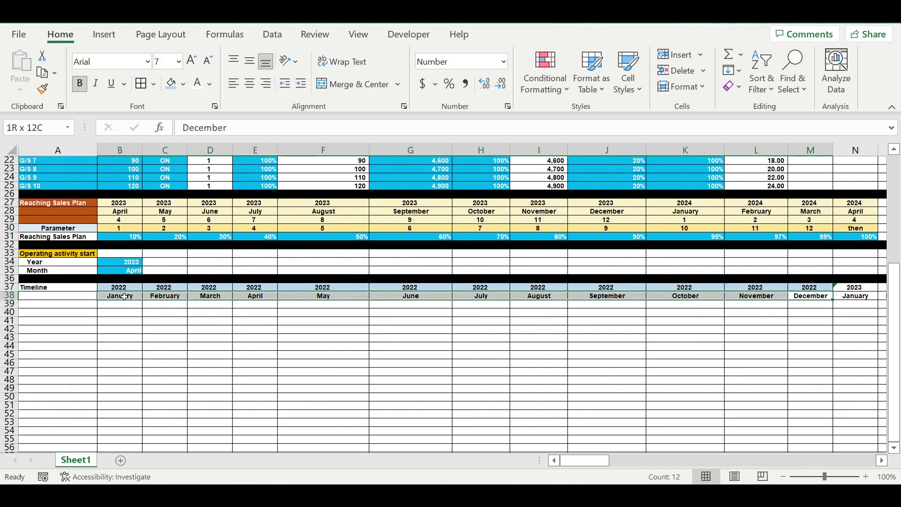
left_click(183, 83)
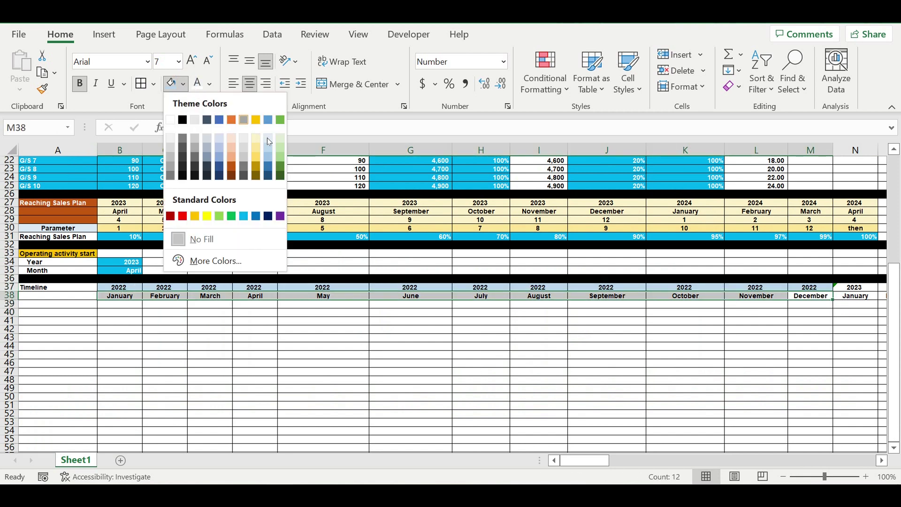
left_click(268, 137)
left_click(826, 329)
Fill the second-year year cells N37:Y37 with light gold
left_click_drag(846, 288, 794, 292)
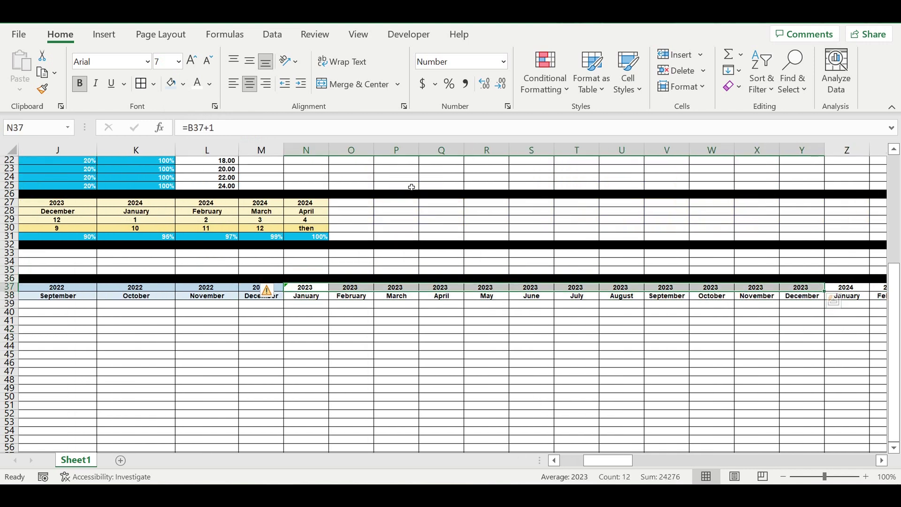
left_click(183, 84)
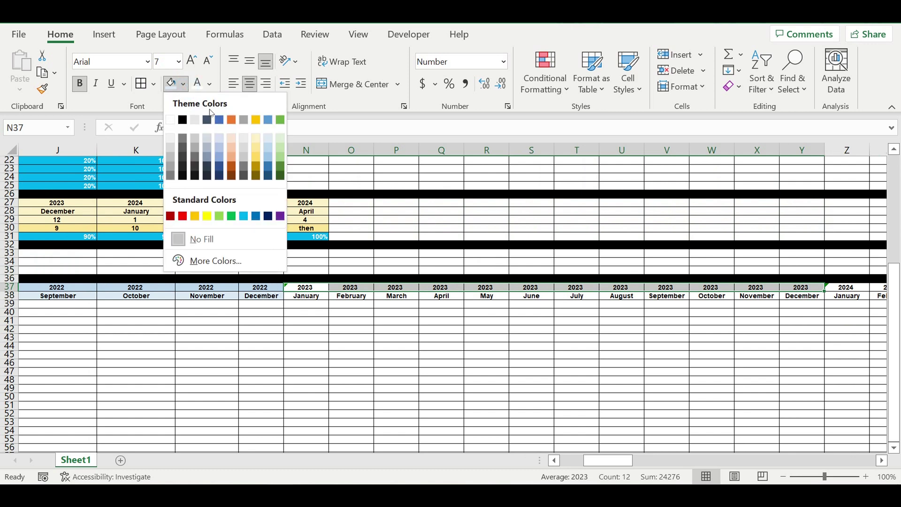
left_click(256, 149)
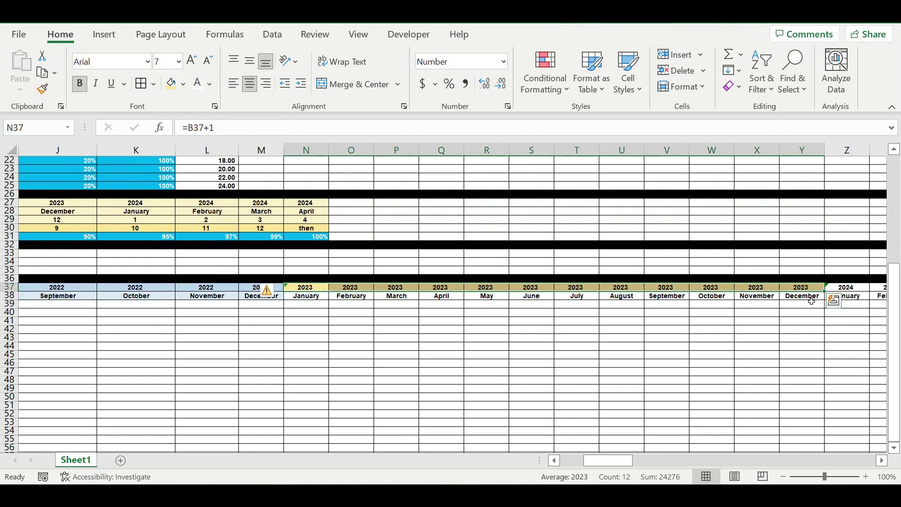
Fill the second-year month cells N38:Y38 with the palest gold, one shade lighter than the years above
left_click_drag(811, 299, 306, 295)
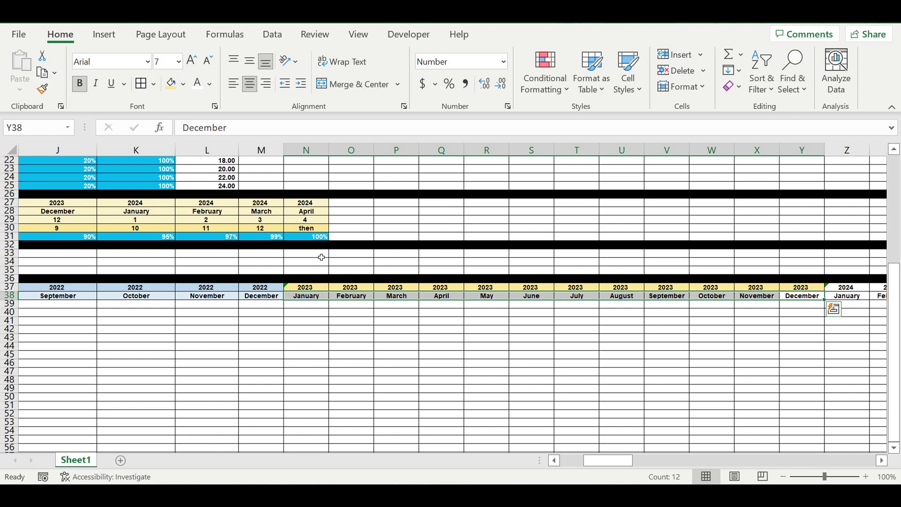
left_click(183, 84)
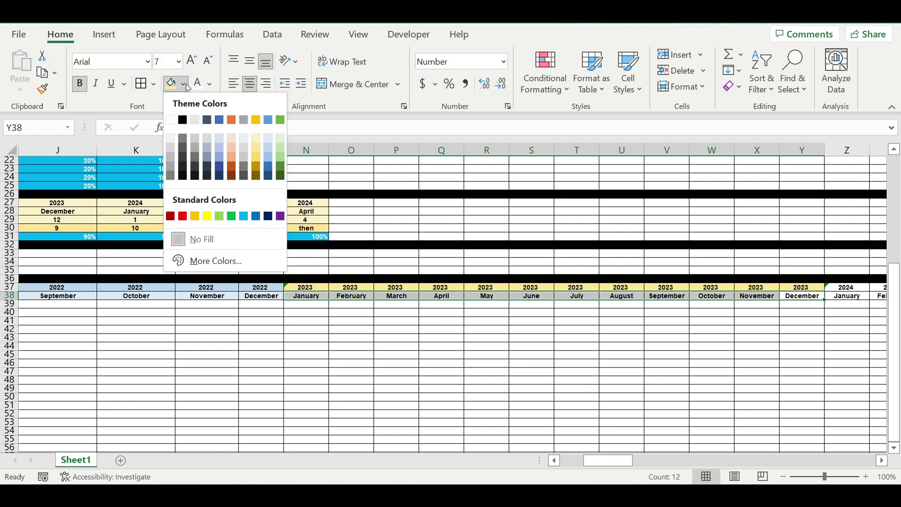
left_click(255, 139)
left_click(589, 446)
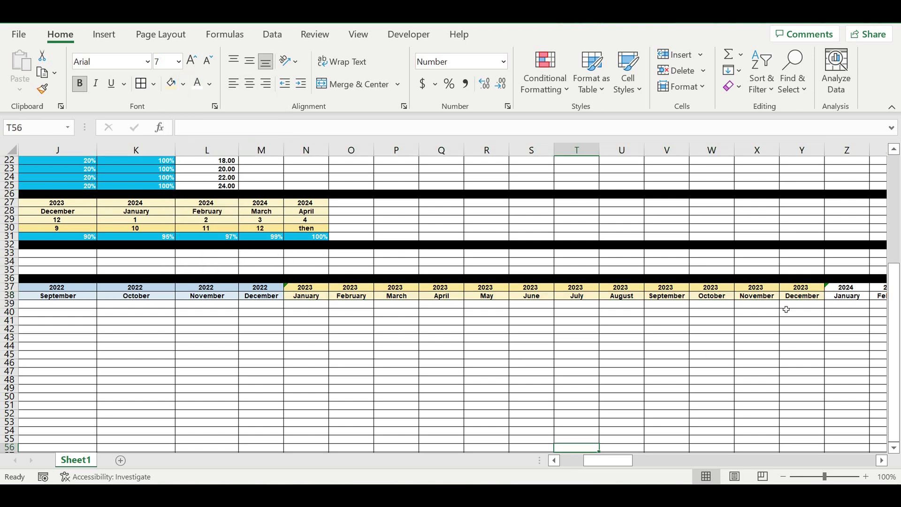
Copy the two-year block B37:Y38 and paste only its formatting at Z37 for the 2024 and 2025 months
left_click_drag(805, 297, 115, 293)
right_click(115, 294)
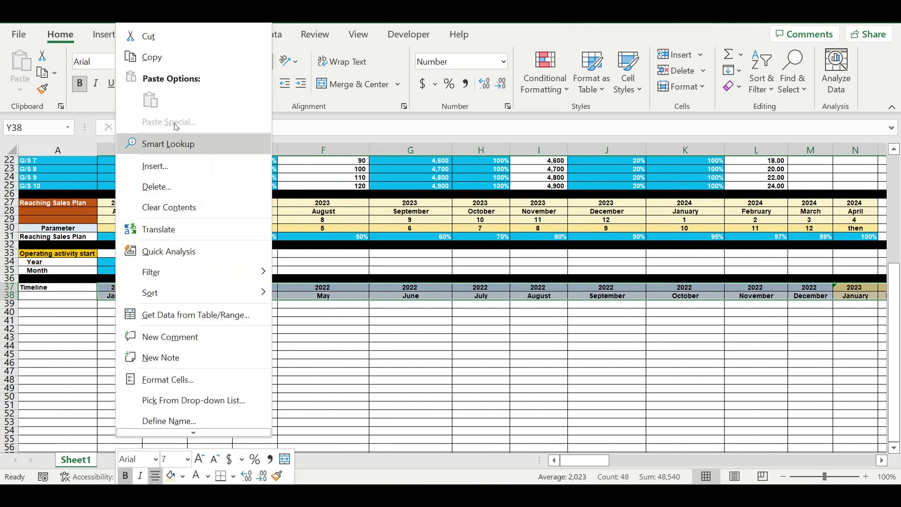
left_click(164, 66)
scroll(476, 308, "right", 4)
left_click_drag(612, 461, 623, 462)
right_click(403, 290)
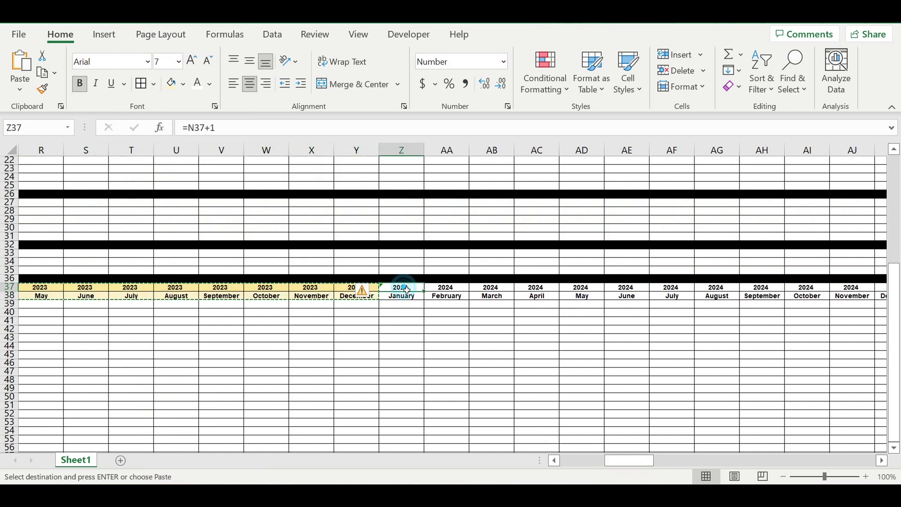
left_click(521, 151)
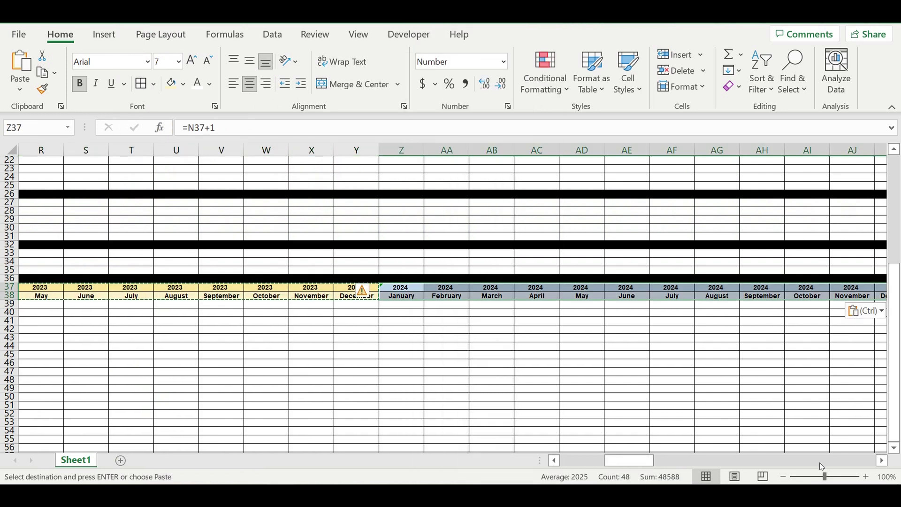
Paste the copied two-year formatting at AX37 for the 2026 and 2027 months
left_click(882, 464)
left_click(882, 465)
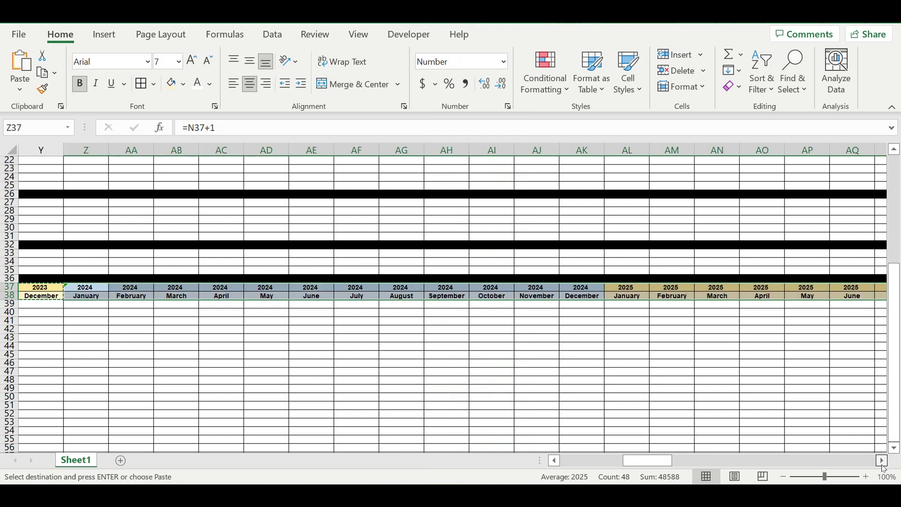
left_click(882, 464)
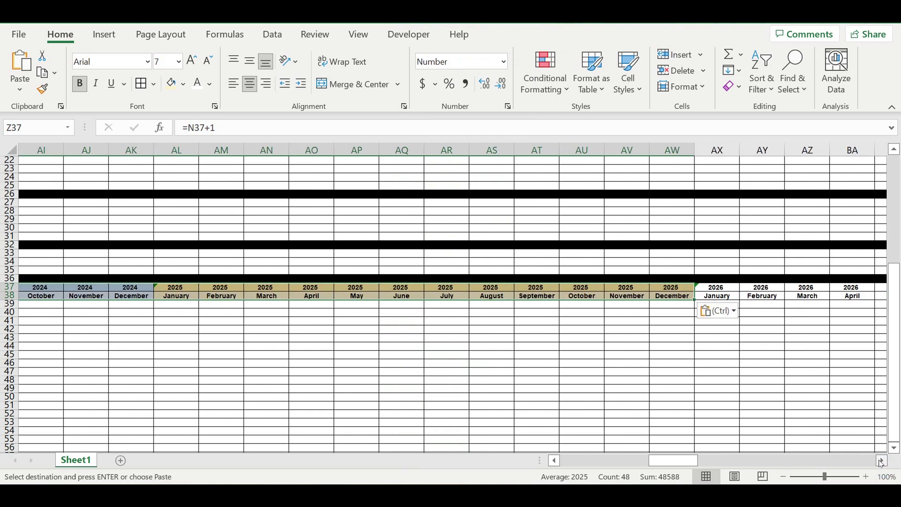
left_click(882, 464)
left_click(627, 289)
right_click(628, 289)
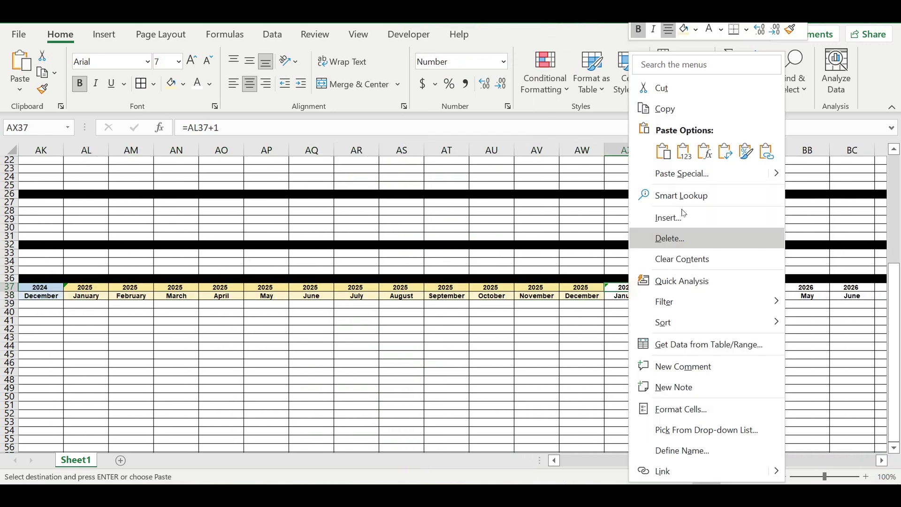
left_click(754, 163)
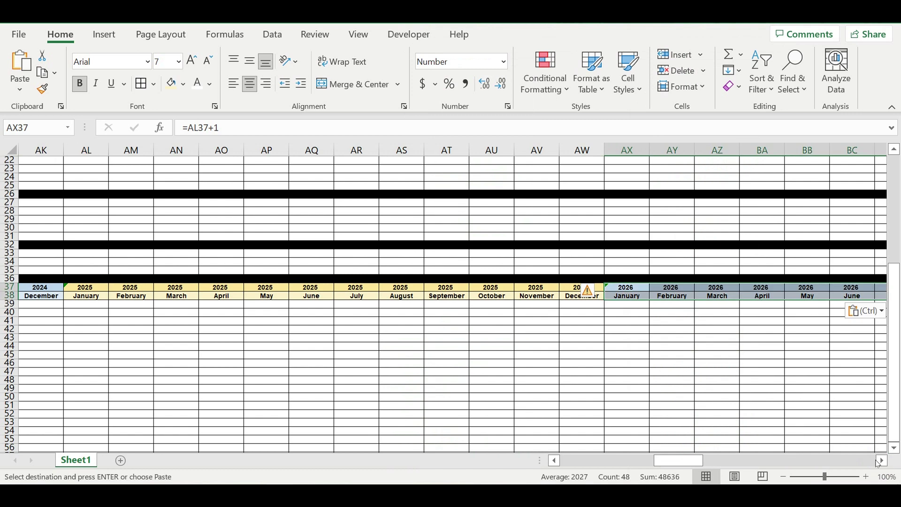
Paste the copied two-year formatting at BV37 for the 2028 and 2029 months
left_click(881, 461)
left_click(881, 461)
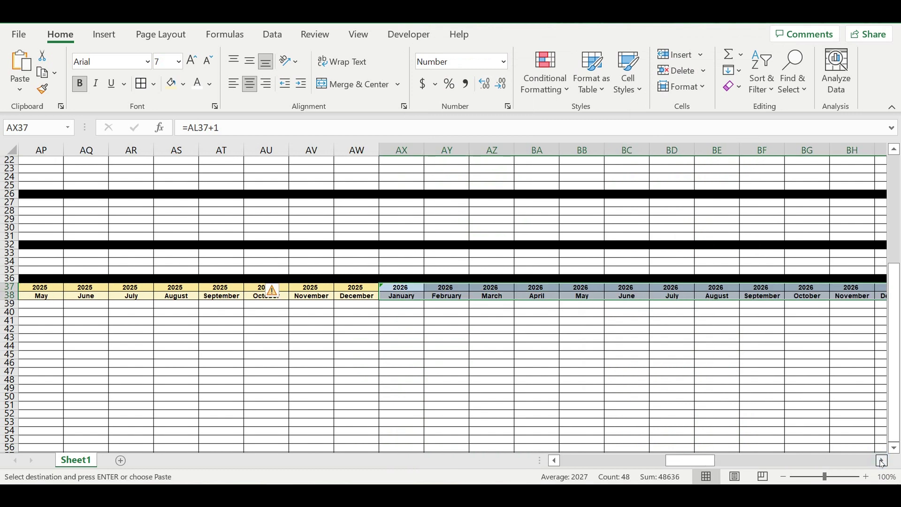
left_click(881, 461)
left_click(800, 460)
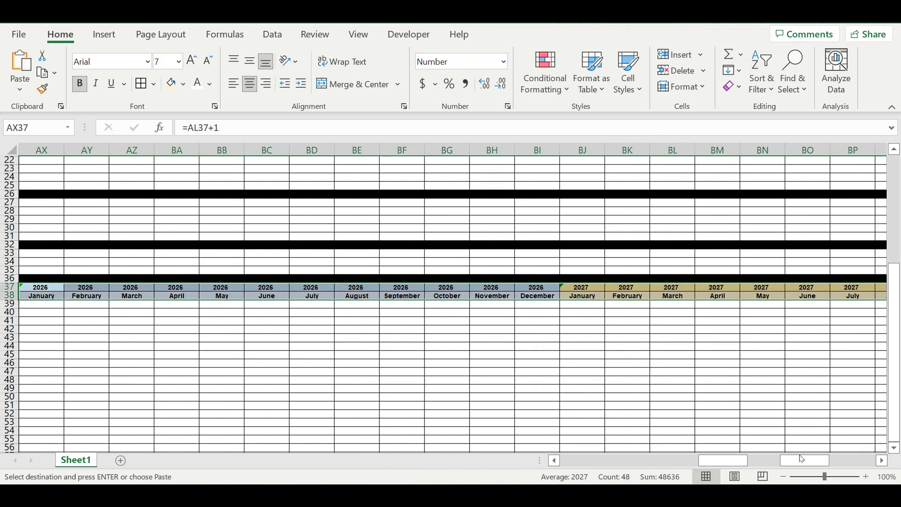
left_click_drag(837, 462, 570, 218)
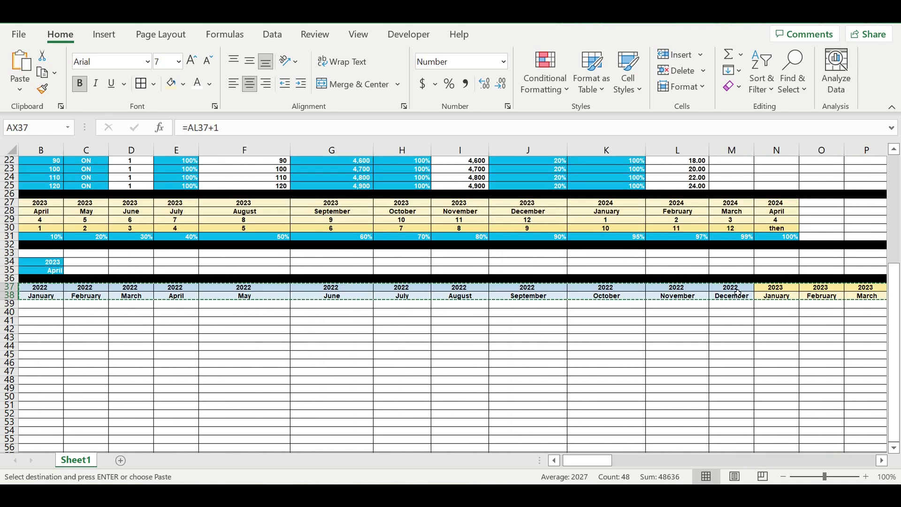
left_click_drag(600, 463, 753, 469)
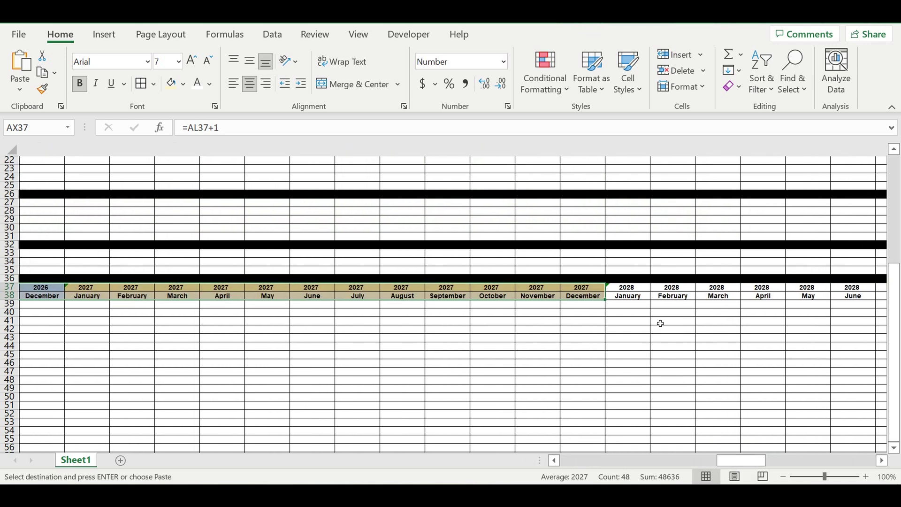
left_click(632, 290)
right_click(632, 289)
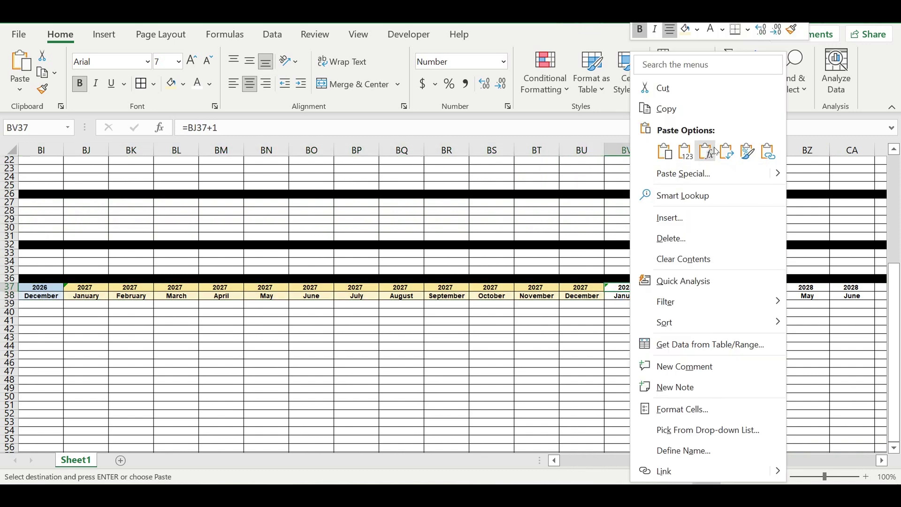
left_click(747, 151)
Paste the copied two-year formatting at CT37, covering the timeline's last two years from January 2030
left_click_drag(745, 459, 833, 458)
left_click(636, 291)
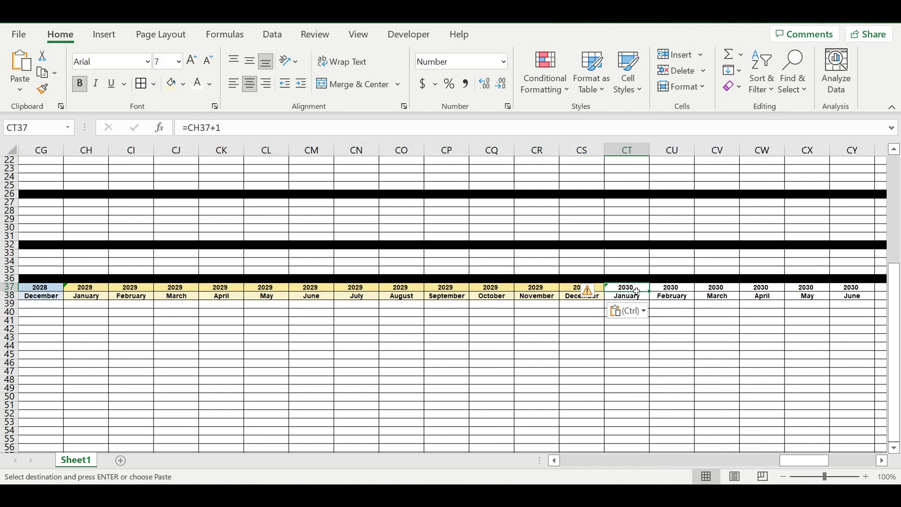
right_click(634, 290)
left_click(750, 151)
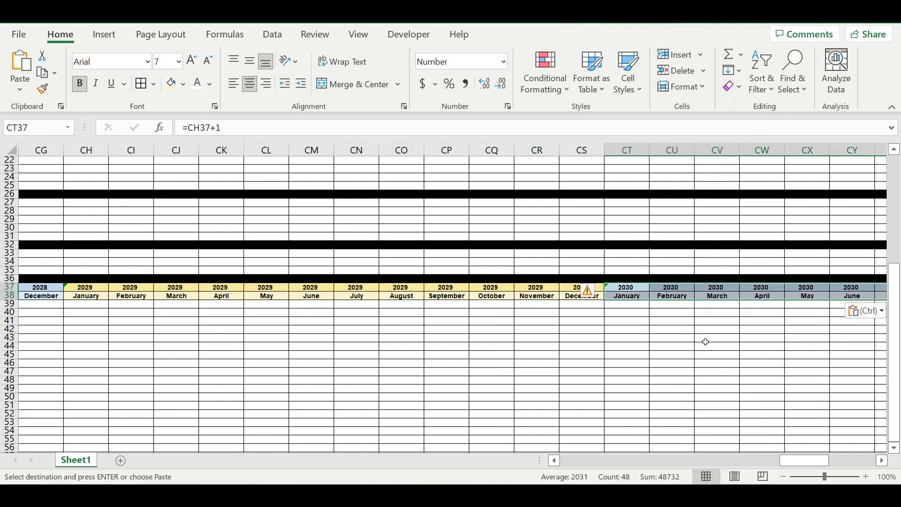
left_click(706, 338)
Return to the start of the timeline and enter the label "Parameter" in A38
left_click_drag(801, 461, 448, 463)
left_click(58, 285)
left_click(61, 297)
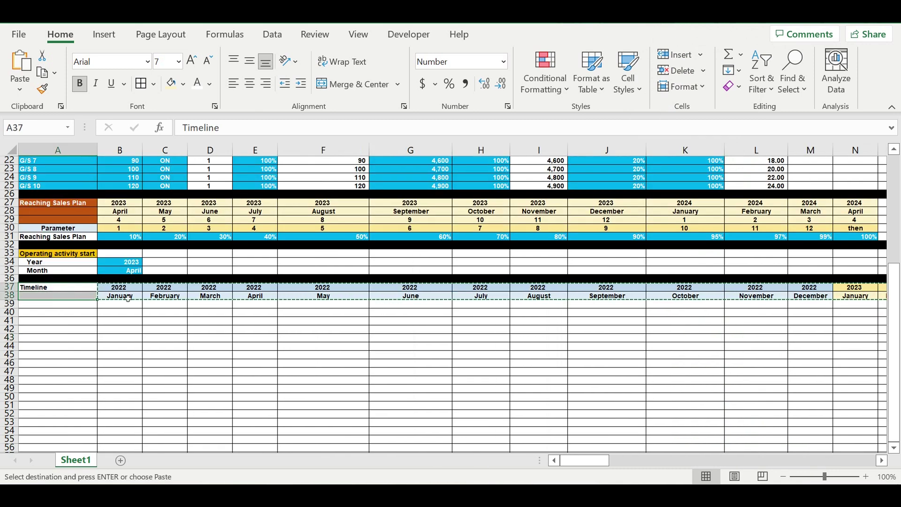
type("Pa")
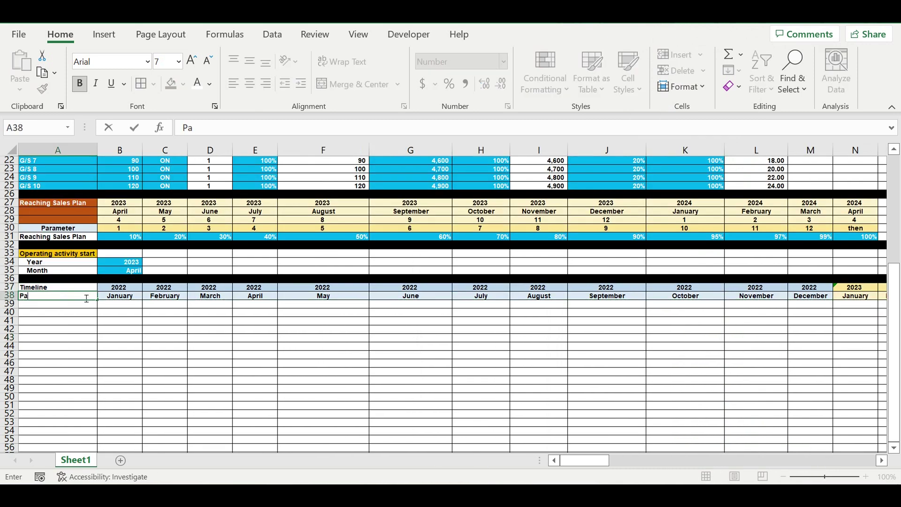
type("rameter")
key("Return")
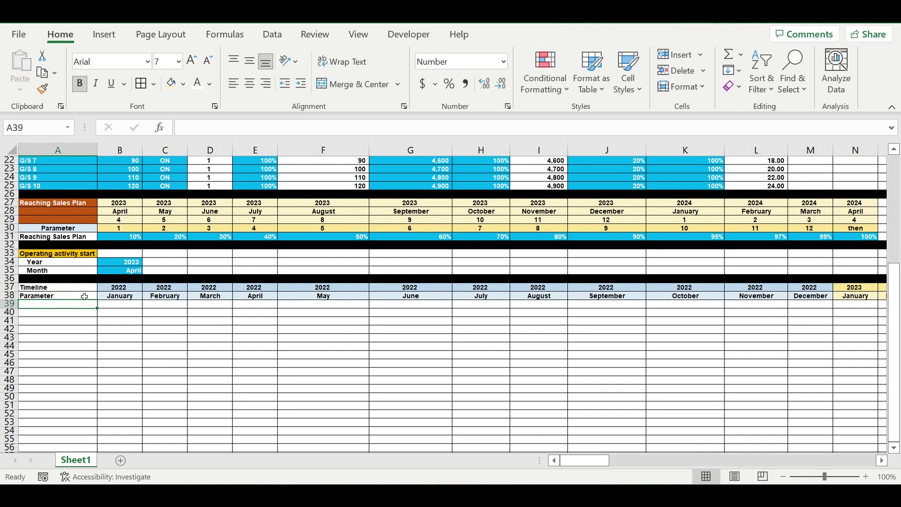
Fill the Parameter label in A38 with the palest blue and center it horizontally
left_click(84, 296)
left_click(183, 84)
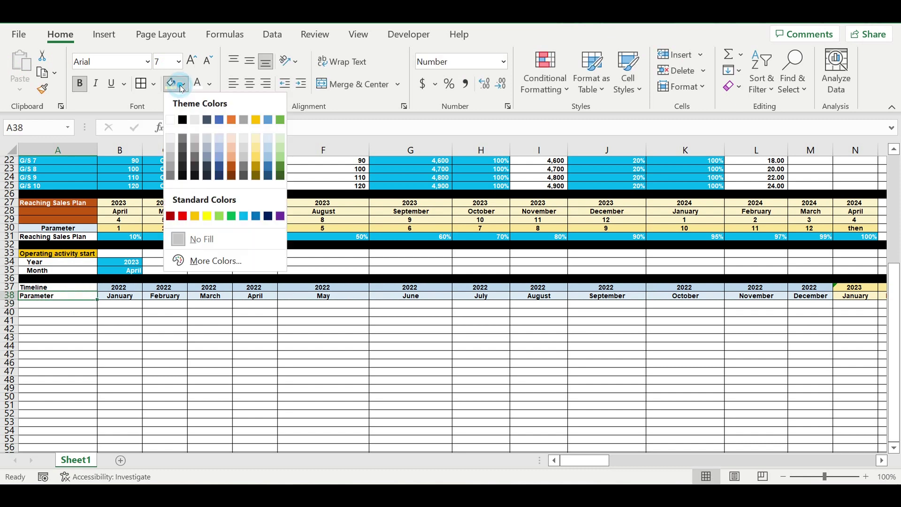
left_click(268, 137)
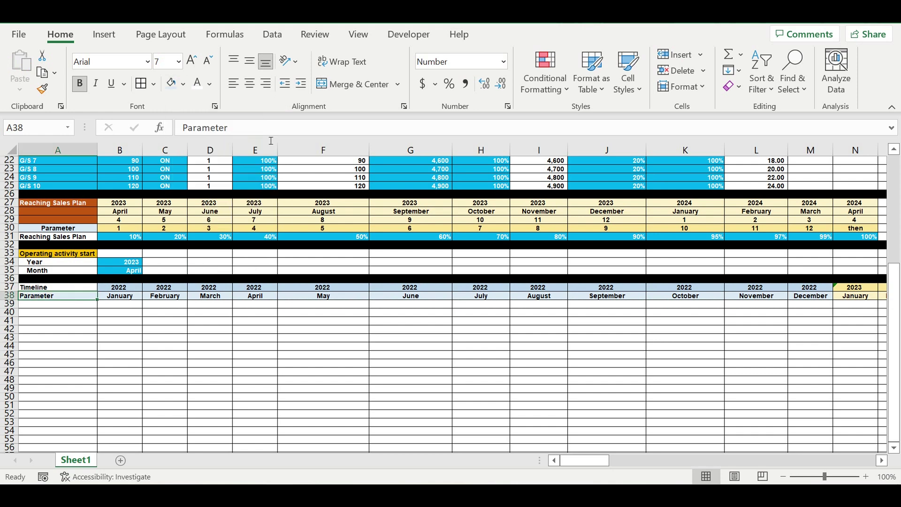
left_click(249, 84)
Fill the Timeline label in A37 with standard yellow
left_click(66, 289)
left_click(183, 84)
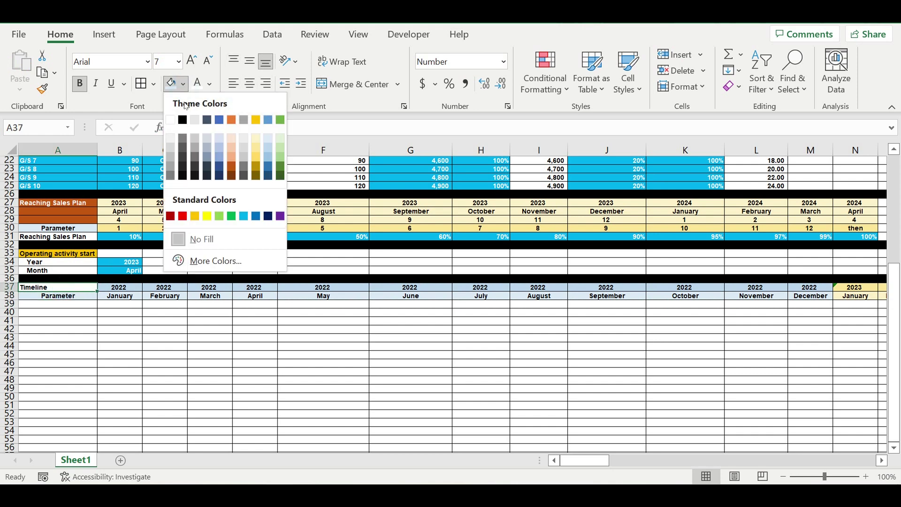
left_click(207, 216)
left_click(174, 328)
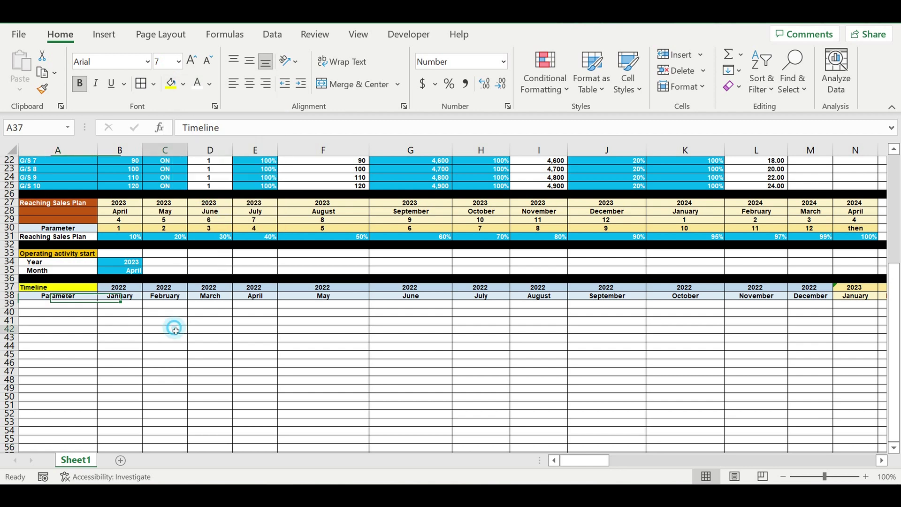
Enter the label "Start of operating activity (0-1-0)" in A39 and widen column A to fit it
left_click(81, 305)
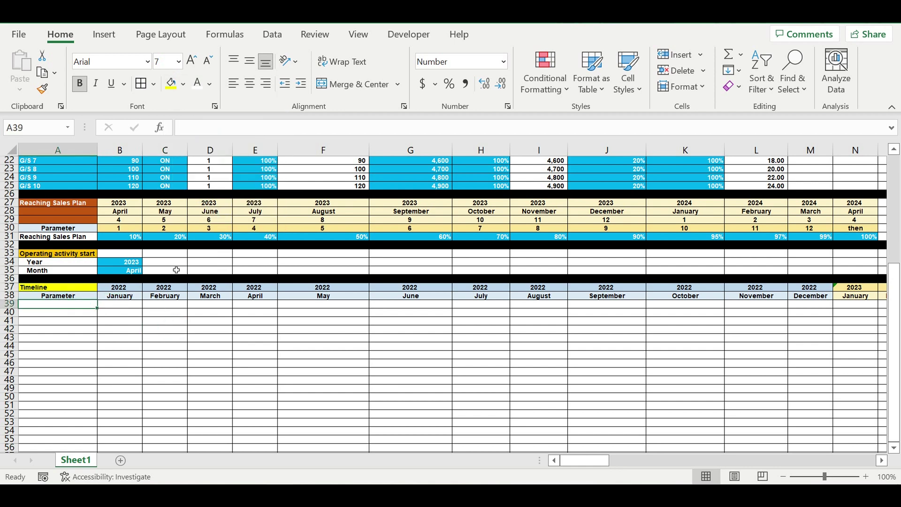
type("Start of operating activity (0-1-0")
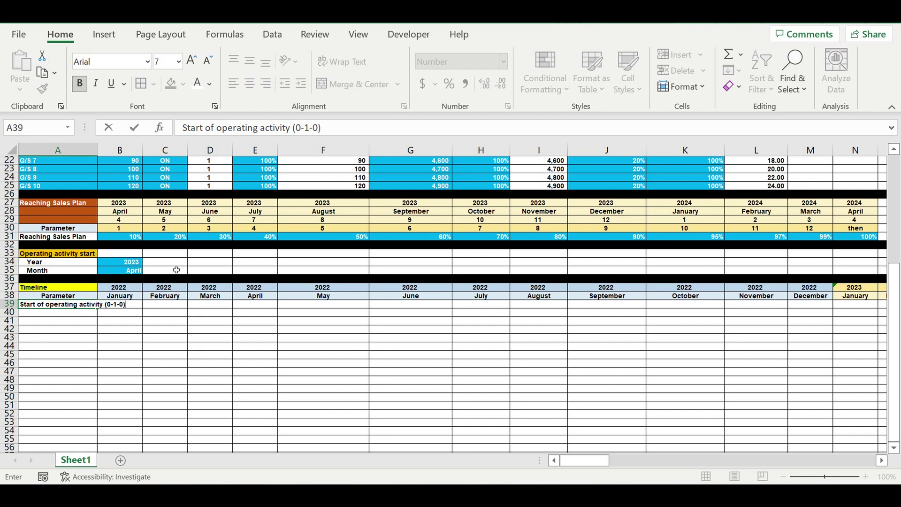
key("Return")
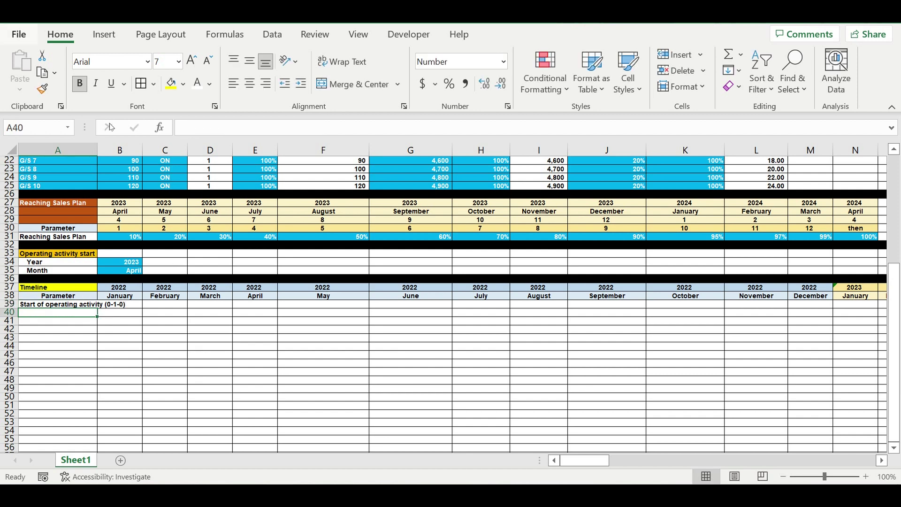
left_click_drag(97, 149, 129, 150)
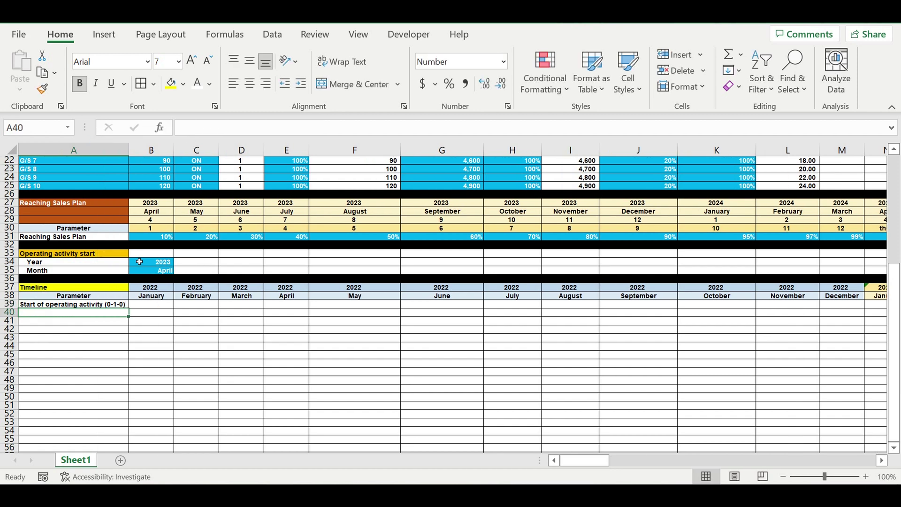
Begin an IF(AND( formula in B39 whose first condition compares the timeline year with the start year, B37=$B$34
left_click(162, 345)
left_click(154, 305)
type("=")
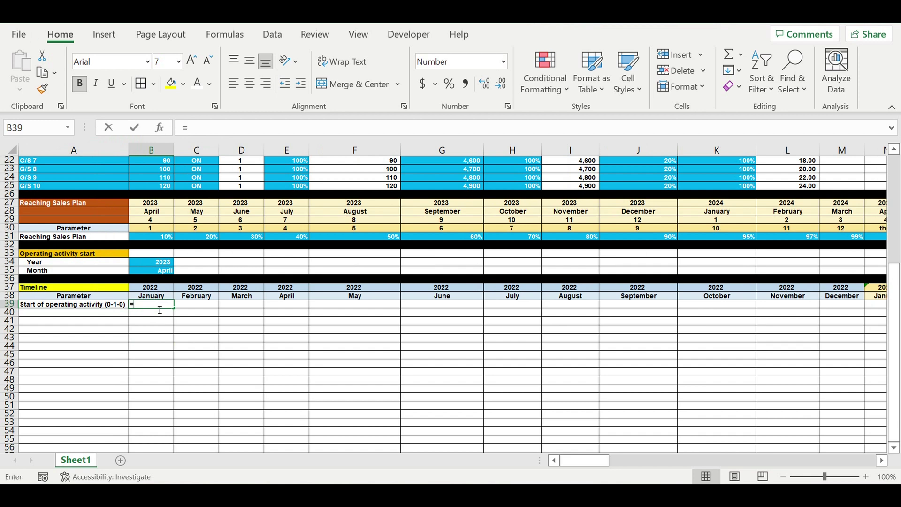
type("if(and(")
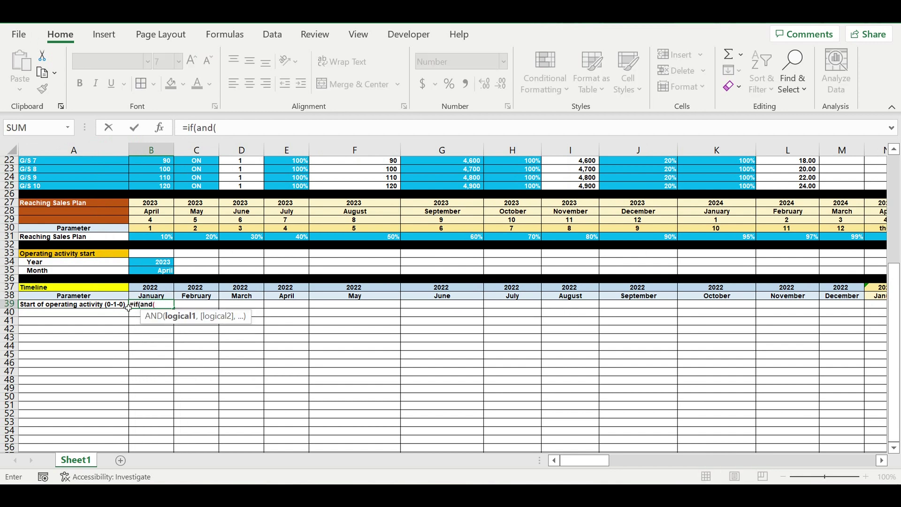
left_click(150, 287)
type("=")
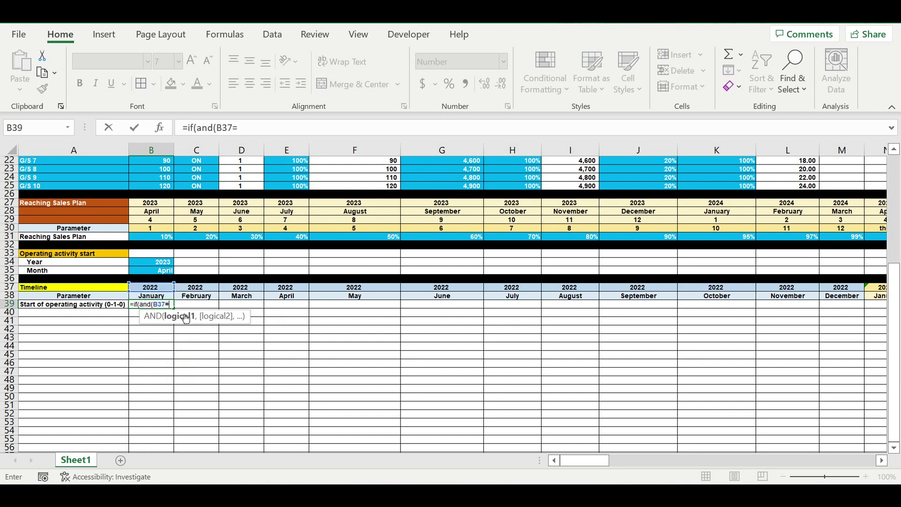
left_click(157, 263)
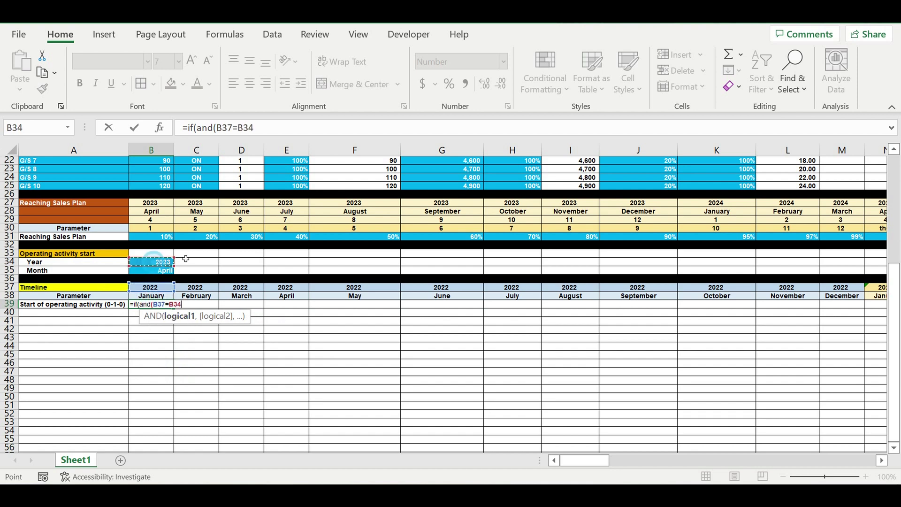
left_click(242, 129)
type("$B34")
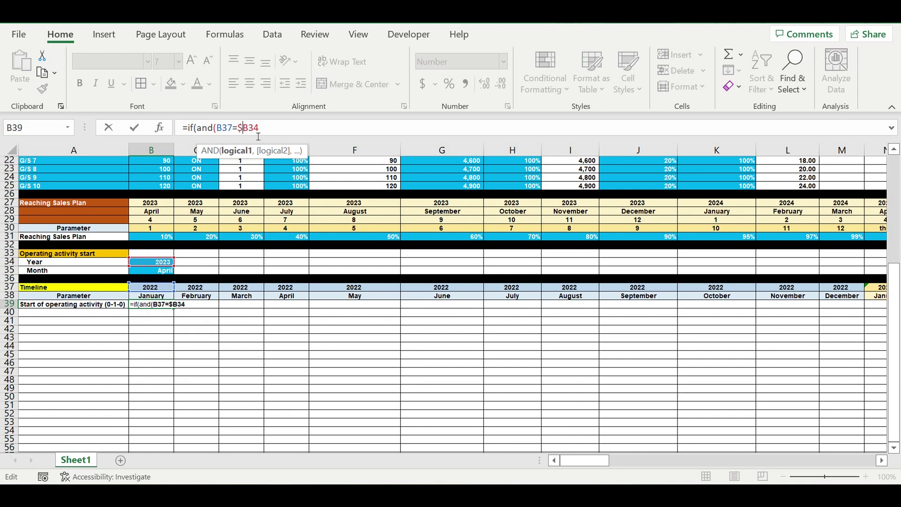
key("Right")
type("$")
left_click(279, 131)
type(",")
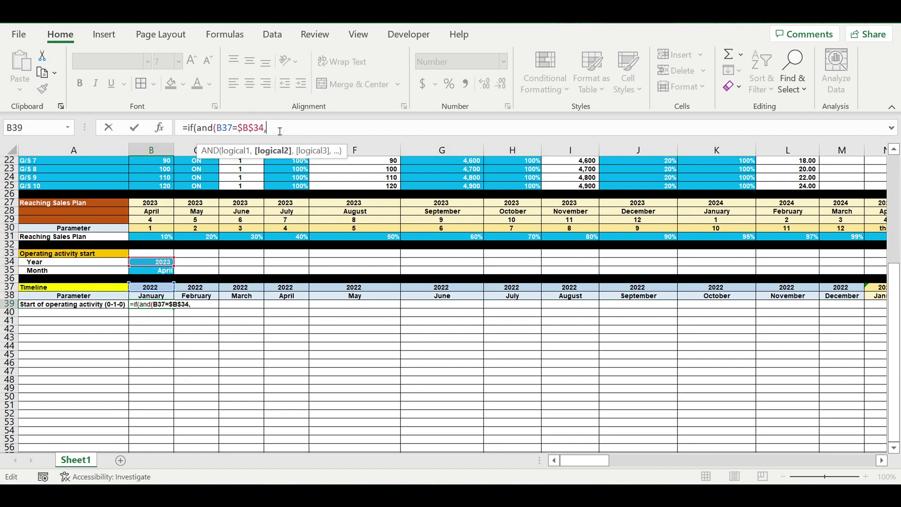
Complete the B39 formula with the month condition B38=$B$35, returning 1 if both conditions match and 0 otherwise
left_click(150, 295)
left_click(295, 127)
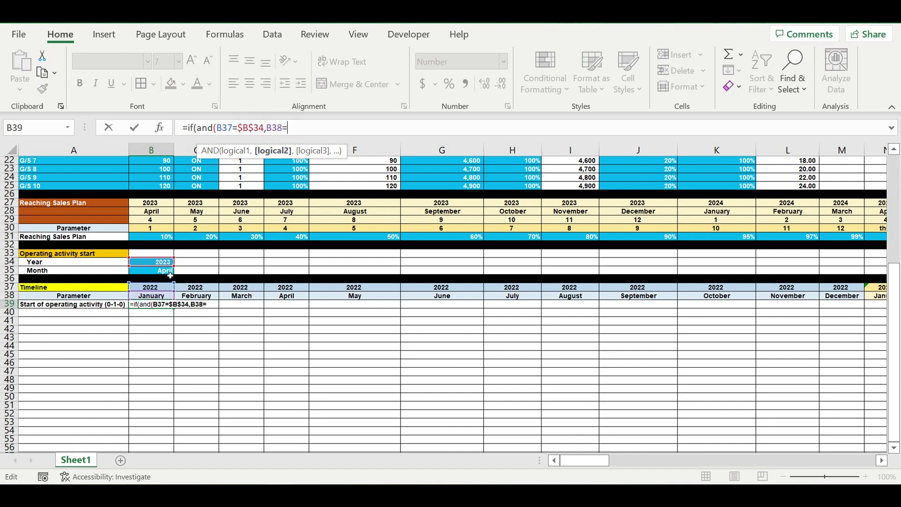
type("=")
left_click(167, 274)
left_click(305, 130)
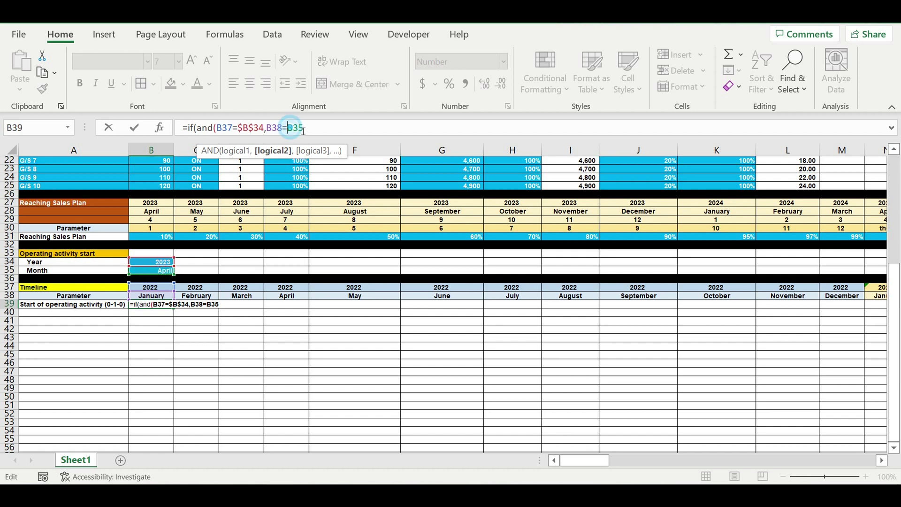
type("$")
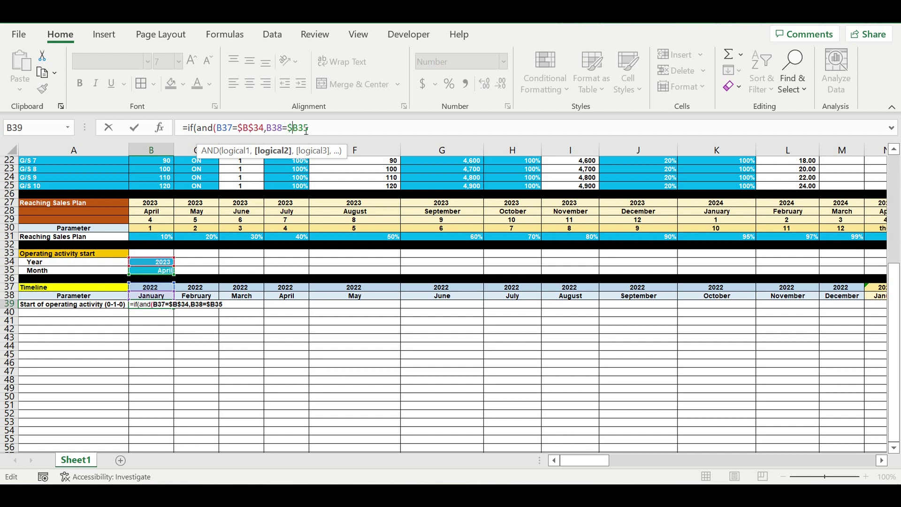
left_click(301, 127)
left_click(298, 124)
type("$")
left_click(339, 129)
type("),")
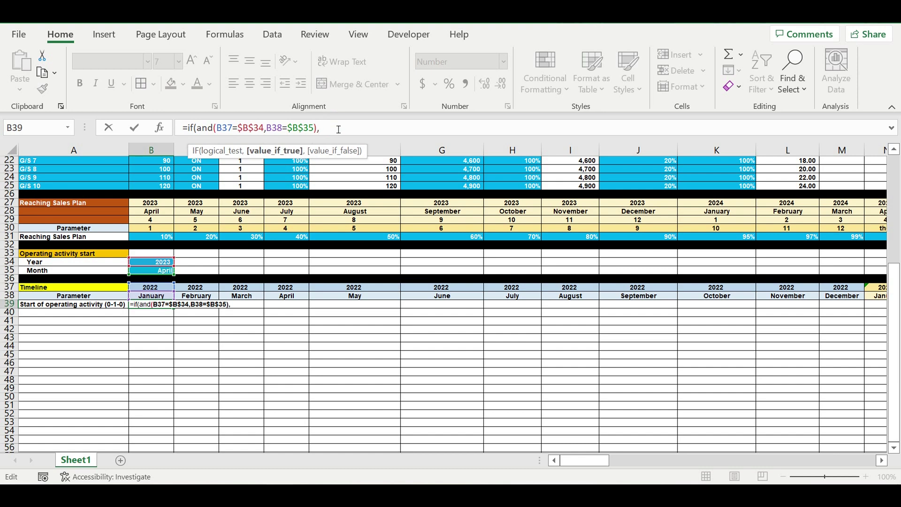
type("1,0")
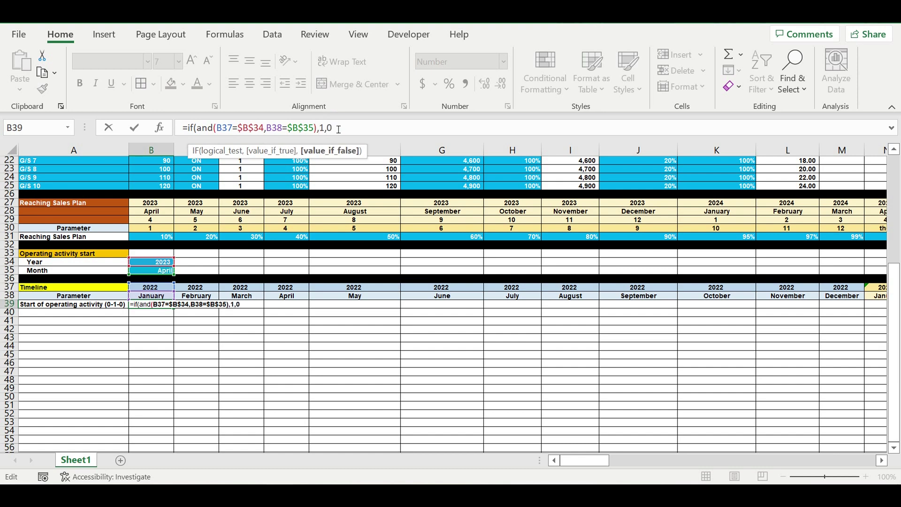
type(")")
key("Return")
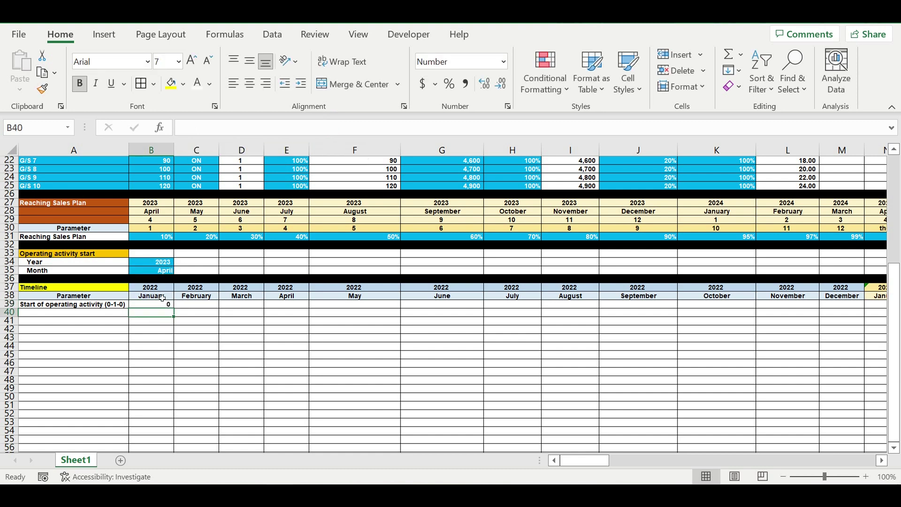
Set the operating activity start year in B34 to 2022
left_click(152, 264)
left_click(178, 262)
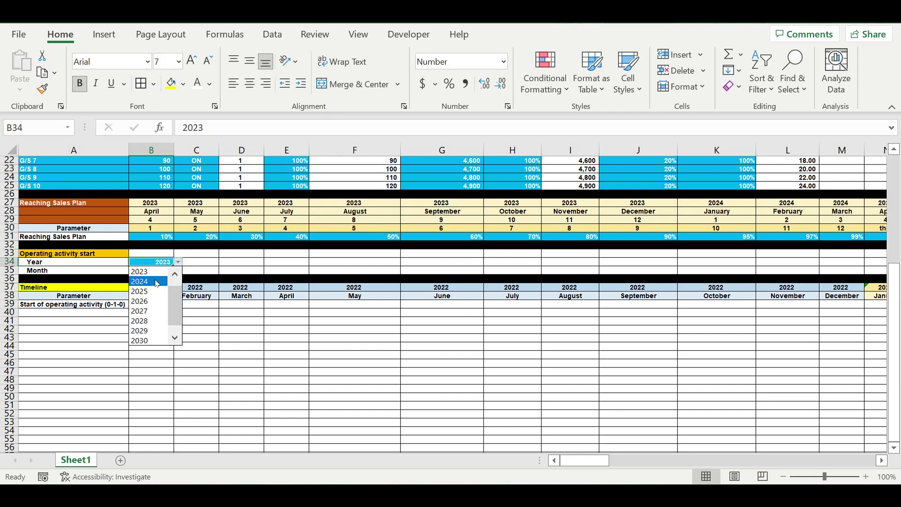
left_click(175, 274)
left_click(160, 272)
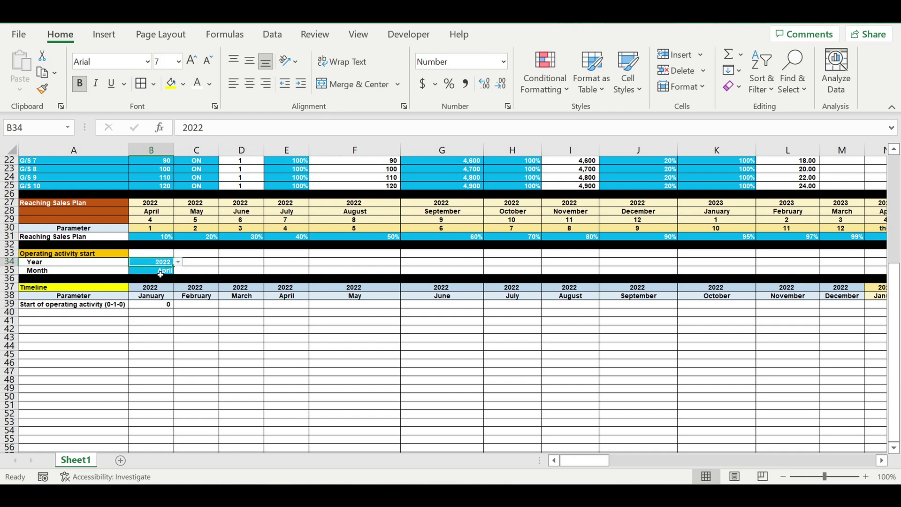
Fill the B39 flag formula across row 39 through December 2031 and return to the start of the timeline
left_click(162, 306)
left_click_drag(173, 308, 597, 310)
left_click(291, 308)
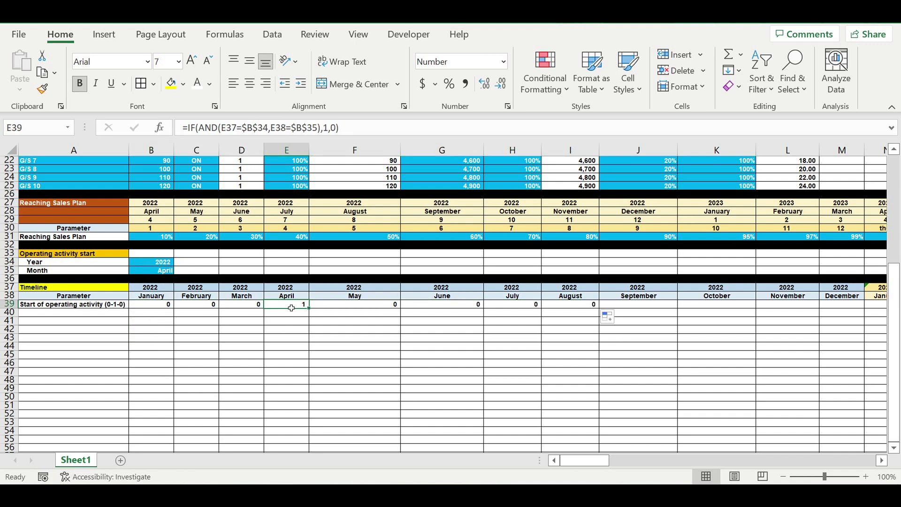
left_click_drag(313, 312, 783, 315)
left_click(759, 337)
left_click_drag(843, 460, 253, 436)
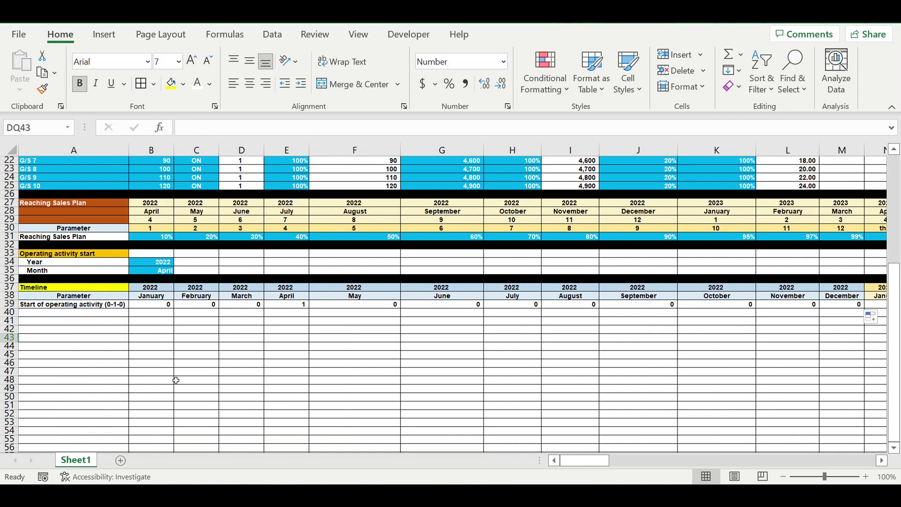
left_click(165, 357)
Copy the A39 label down to A40 and change it to "Start of operating activity (0-1-1)"
left_click(66, 304)
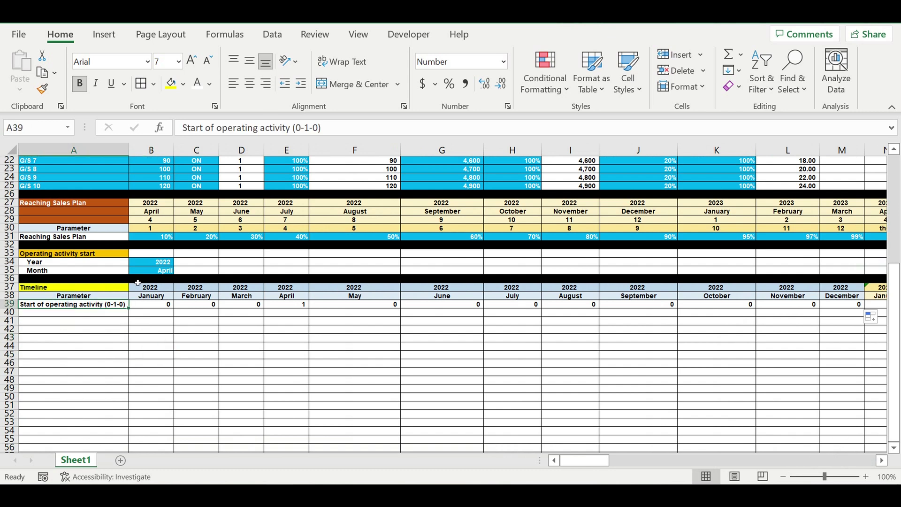
left_click_drag(133, 312, 132, 321)
left_click(115, 313)
left_click(318, 127)
key("BackSpace")
type("1-1)")
key("Return")
Enter the formula =B39 in B40 for the first month of the 0-1-1 row
left_click(165, 322)
left_click(154, 313)
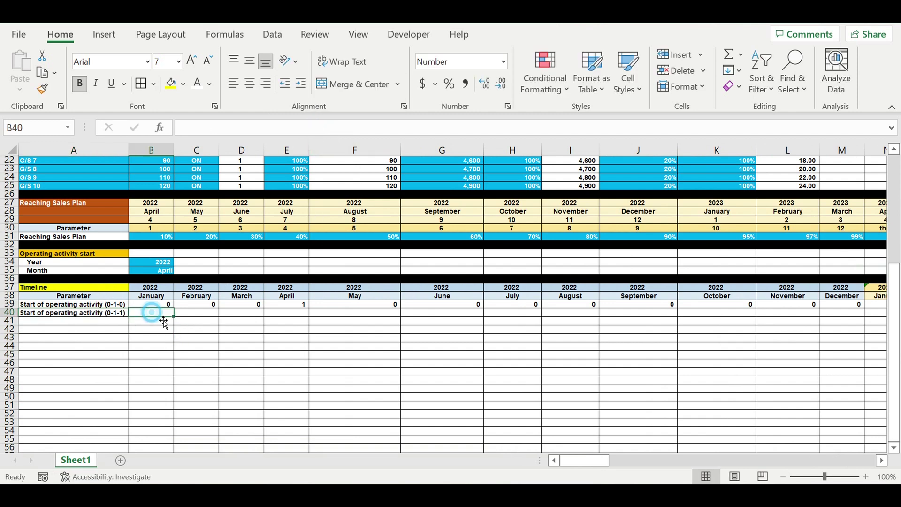
type("=")
left_click(162, 305)
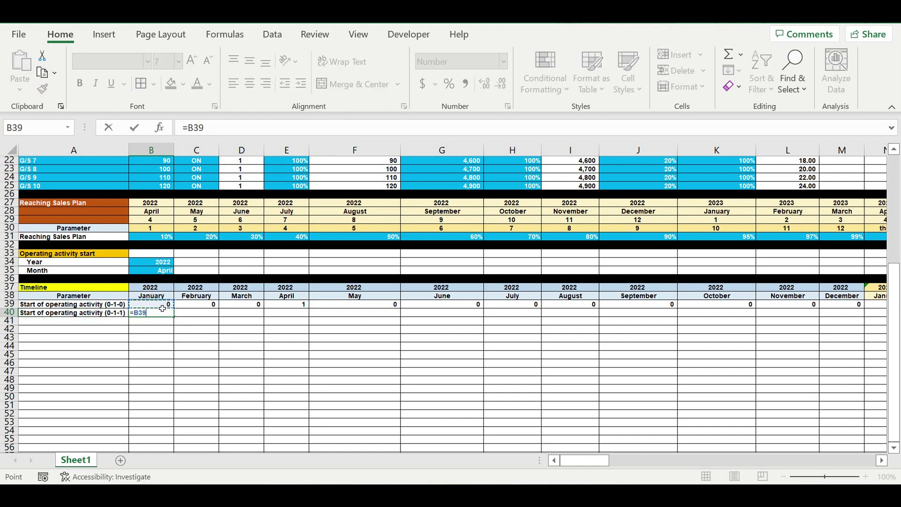
key("Return")
Enter the cumulative formula =B40+C39 in C40
left_click(199, 317)
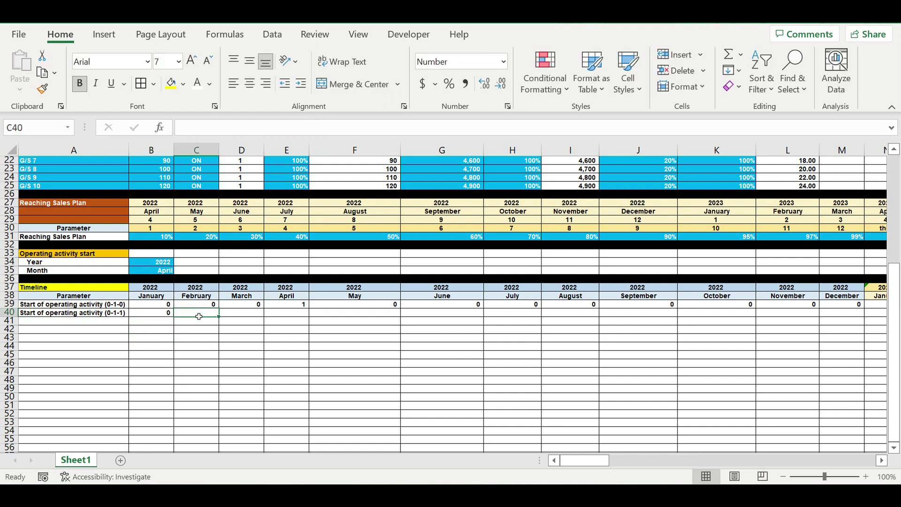
type("=")
left_click(165, 313)
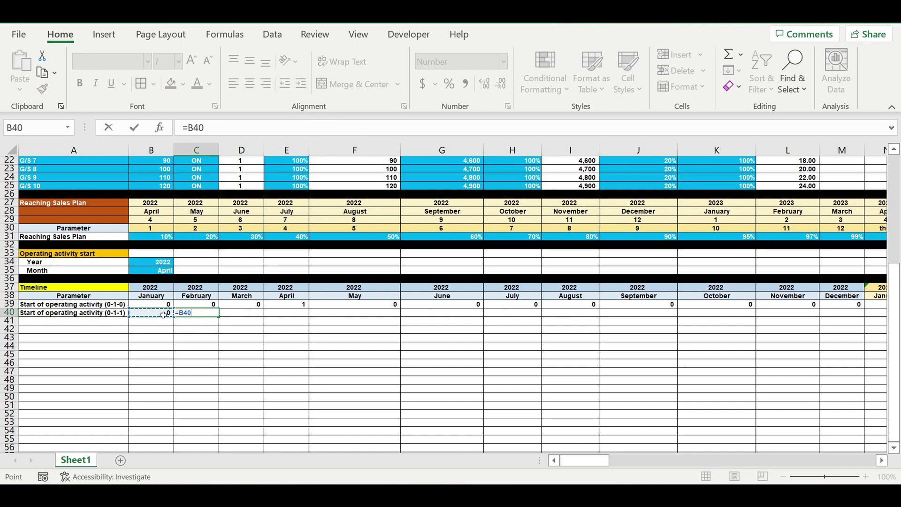
type("+")
left_click(205, 308)
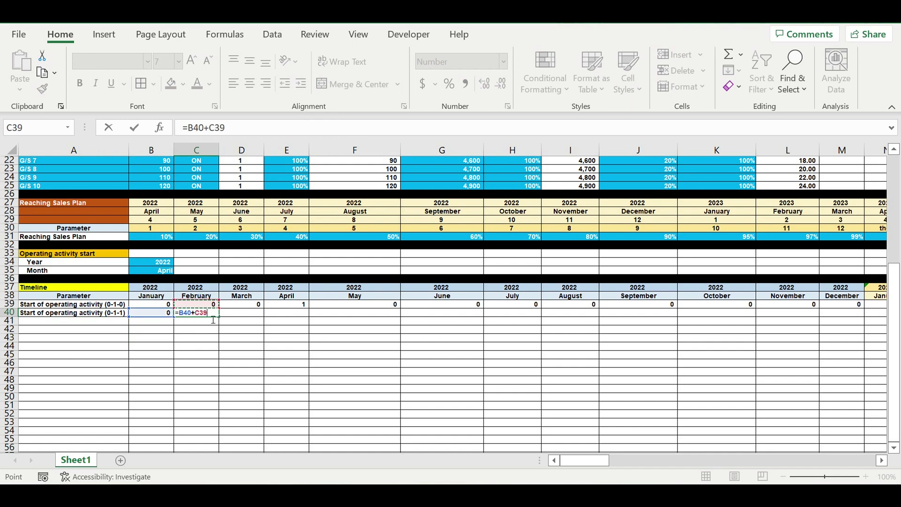
key("Return")
Fill the C40 formula across to September 2022 and check the formulas around the start month
left_click(197, 313)
left_click_drag(218, 316, 657, 324)
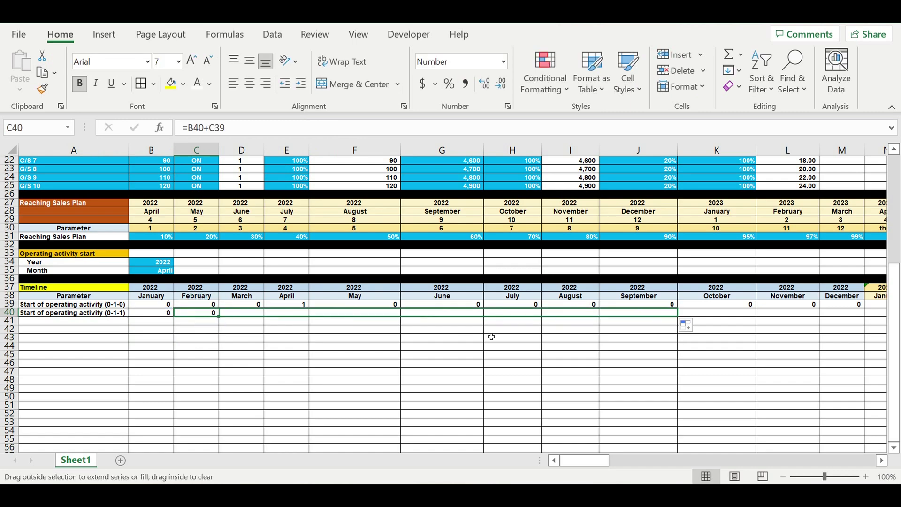
left_click(417, 338)
left_click(296, 313)
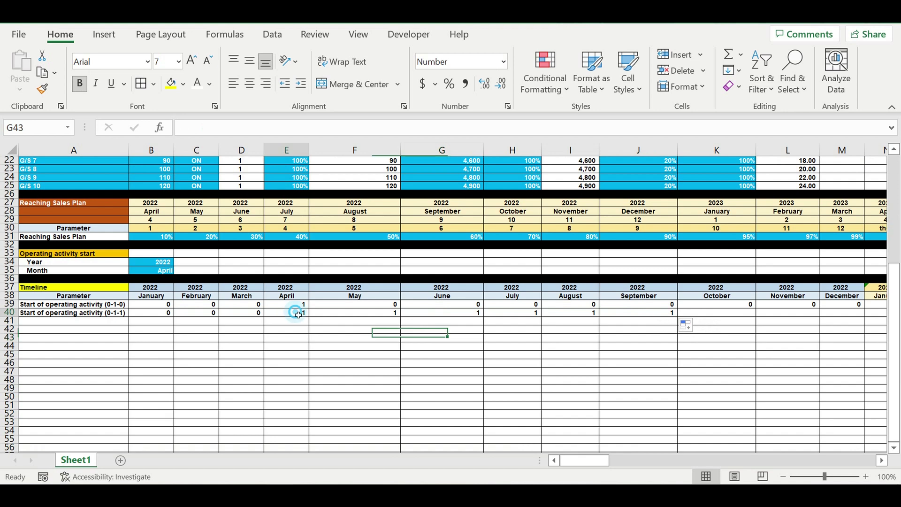
left_click(259, 314)
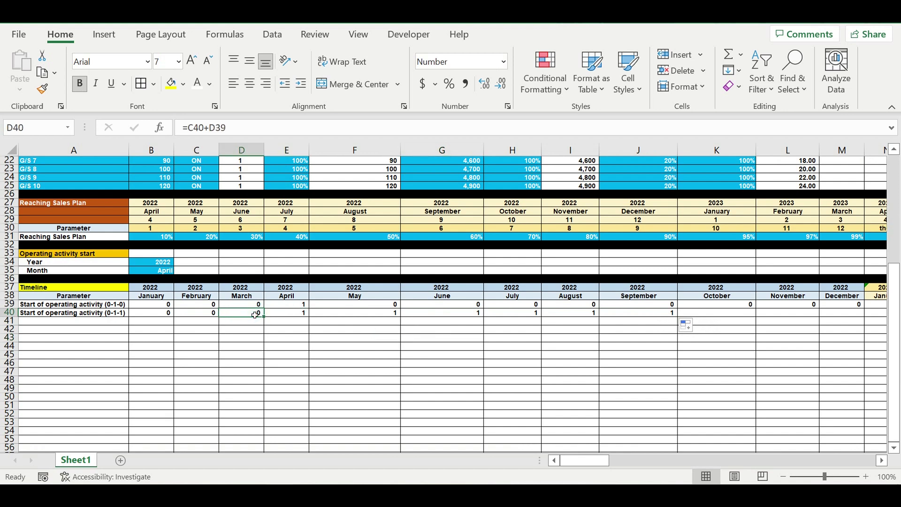
Extend the row 40 cumulative formula from April 2022 through December 2031, then return to the timeline's start
left_click(297, 313)
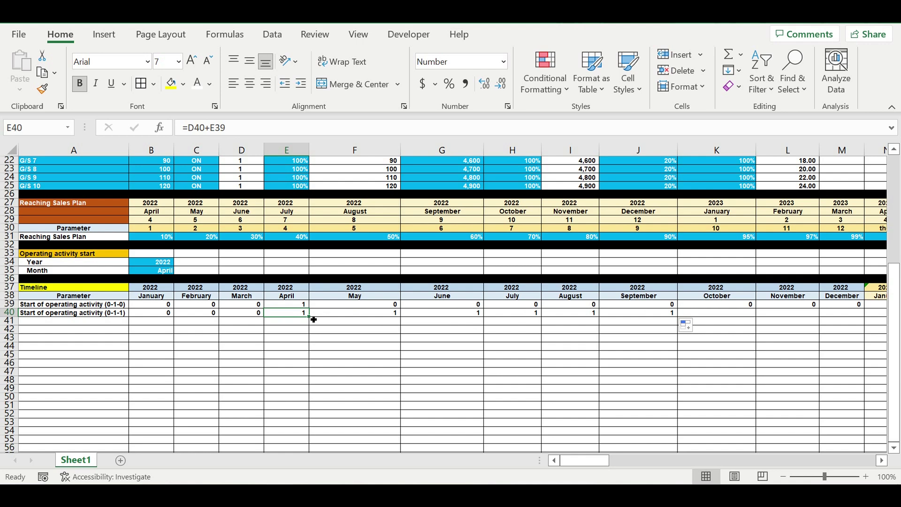
left_click_drag(313, 320, 845, 313)
left_click_drag(899, 297, 781, 326)
left_click(753, 355)
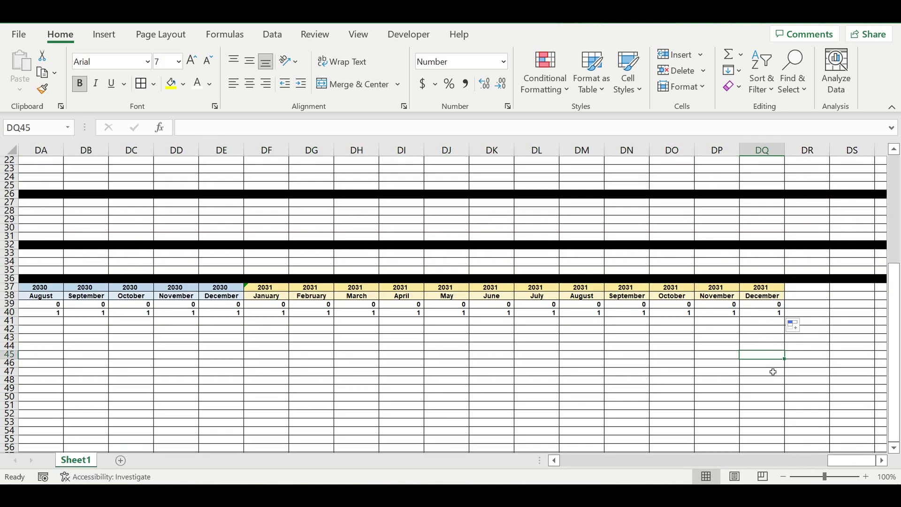
left_click_drag(844, 460, 574, 459)
Copy the A40 label down to A41 and change it to "Start of operating activity (0-1-2)"
left_click(119, 313)
left_click_drag(129, 317, 131, 328)
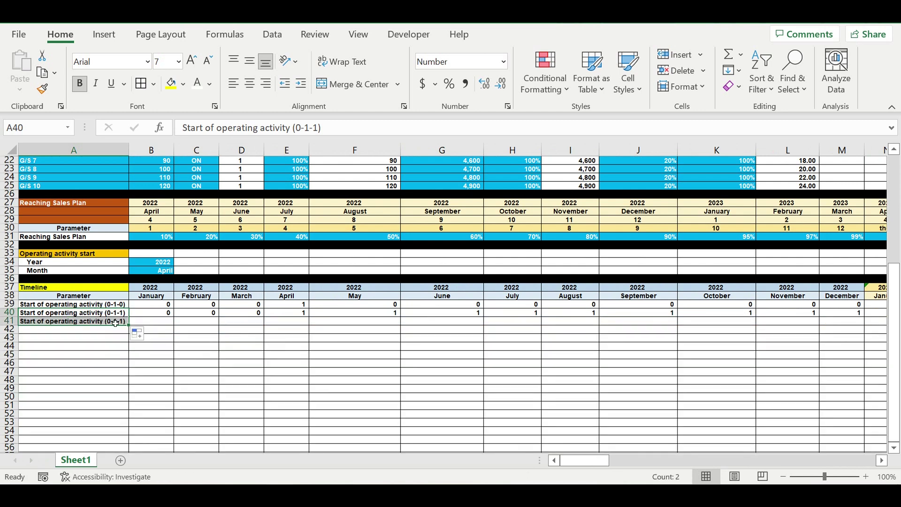
left_click(117, 320)
double_click(317, 127)
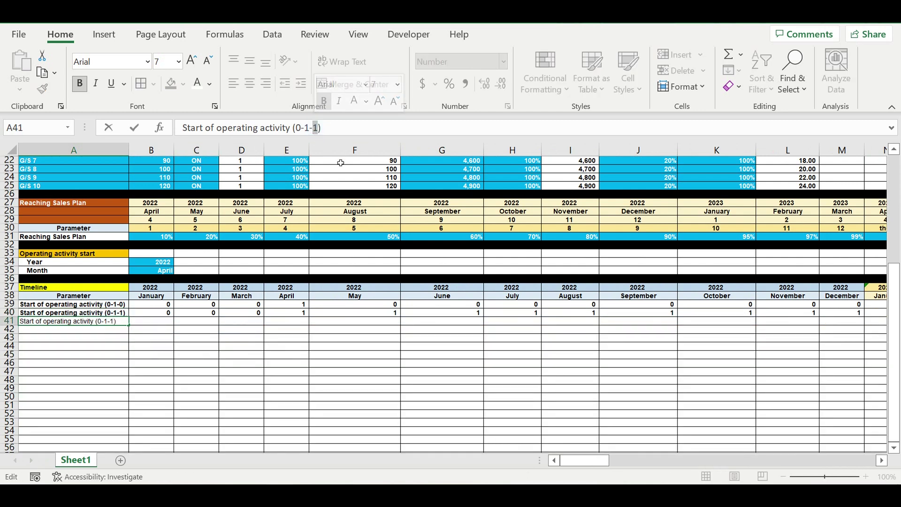
type("2")
key("Return")
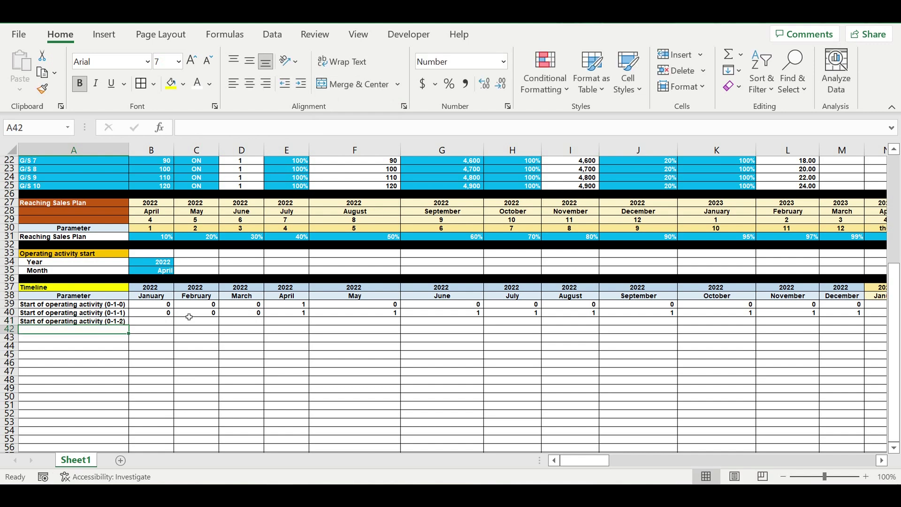
Enter the formula =B40 in B41, the January 2022 cell of the 0-1-2 row
left_click(160, 323)
type("=")
left_click(164, 312)
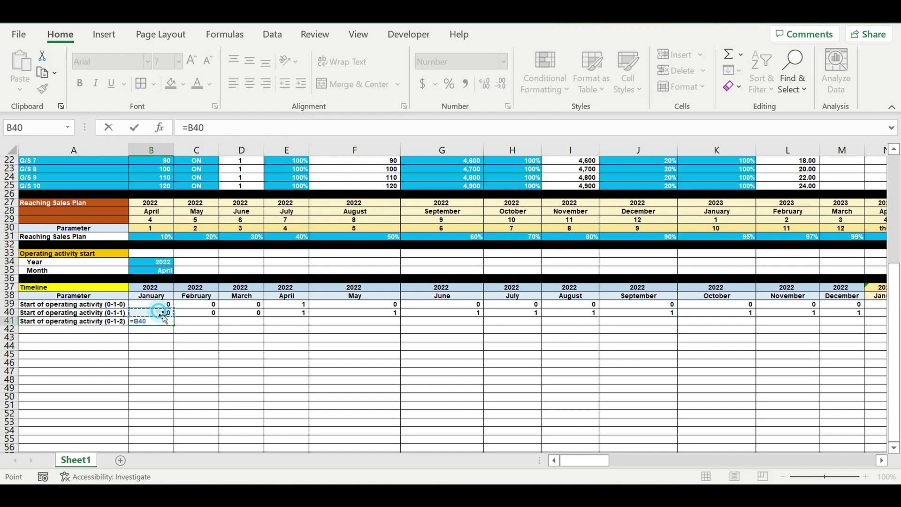
key("Return")
Enter the cumulative formula =B41+C40 in C41
left_click(201, 325)
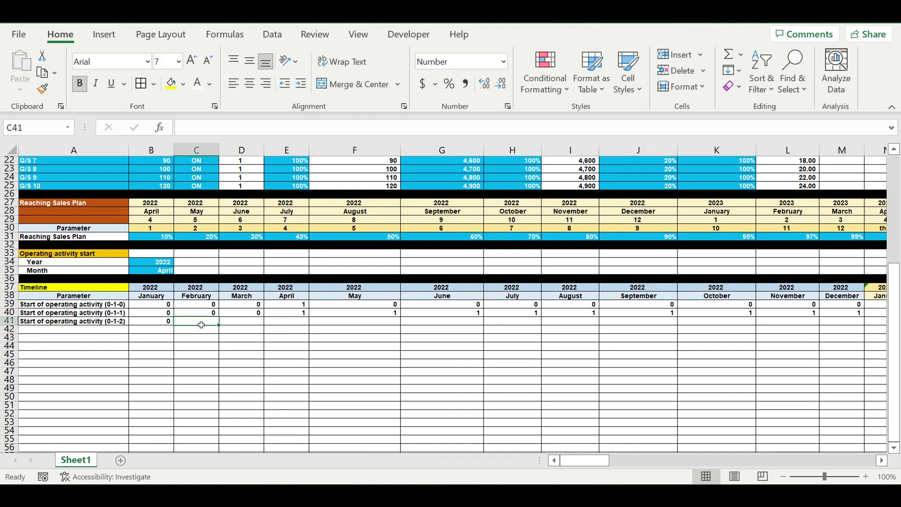
type("=")
left_click(157, 322)
type("+")
left_click(195, 312)
key("Return")
Fill the C41 formula across row 41 through December 2031, then return to the timeline's start
left_click(199, 321)
left_click_drag(163, 239, 536, 236)
left_click(199, 320)
left_click_drag(220, 327, 806, 315)
left_click(629, 346)
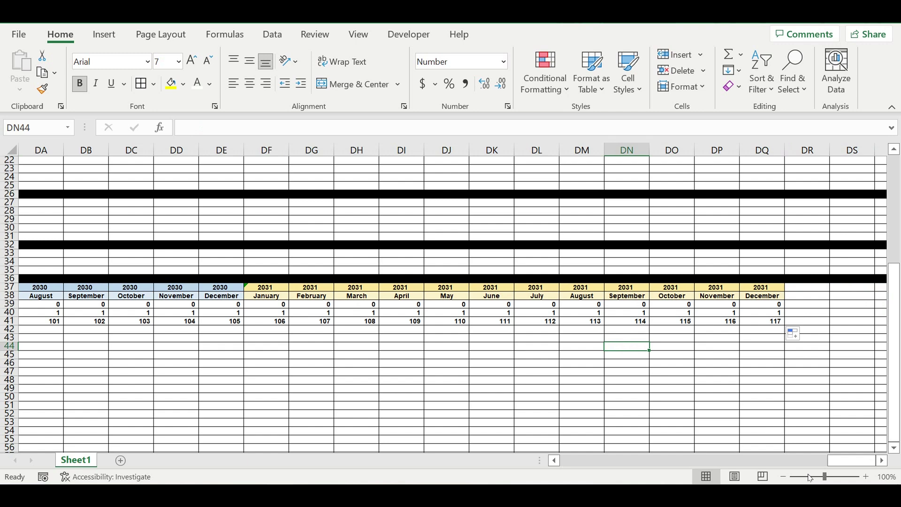
left_click_drag(849, 465, 581, 465)
left_click(248, 330)
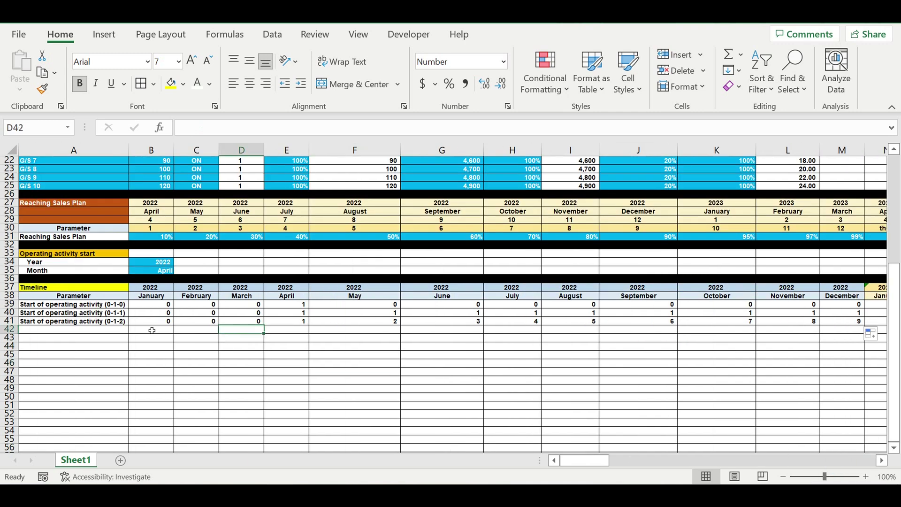
Link A42 to the Reaching Sales Plan label in A31
left_click(84, 329)
type("=")
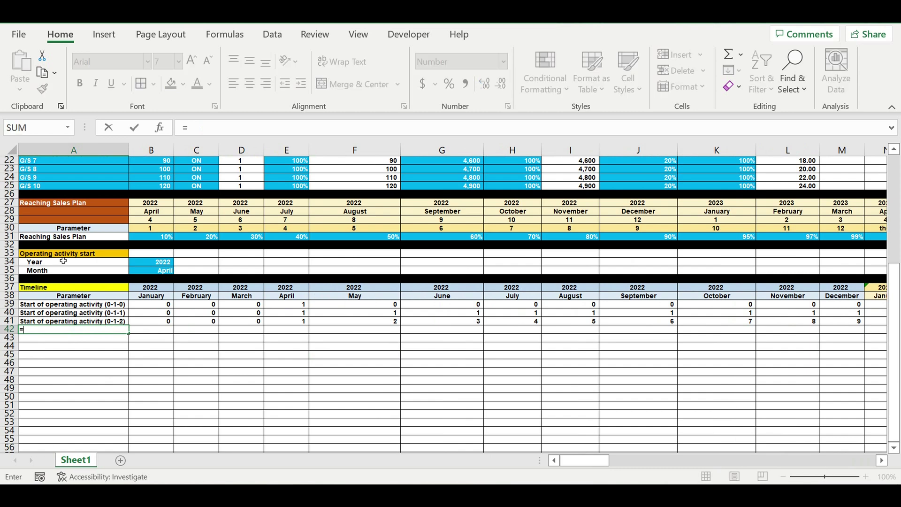
left_click(55, 240)
key("Return")
left_click(97, 342)
Begin the Reaching Sales Plan formula in B42 with =if(B41=0,0, leaving it open for nested conditions
left_click(151, 330)
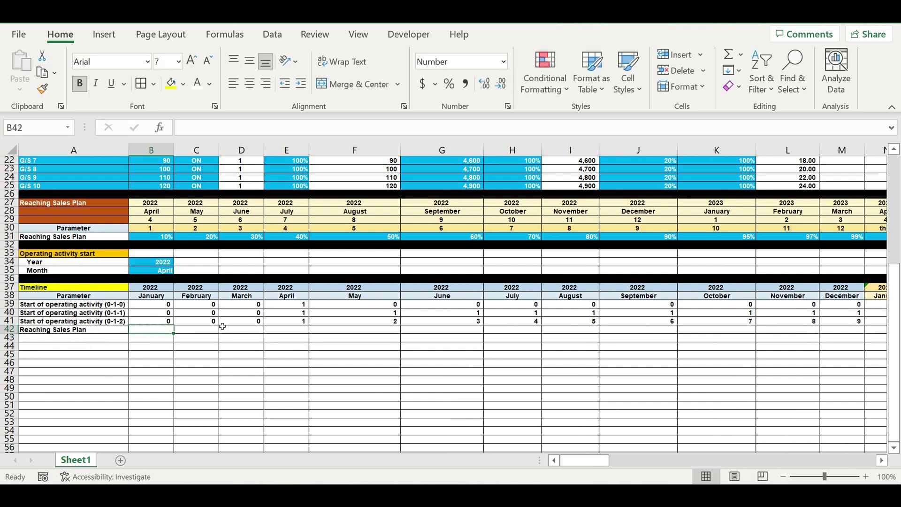
type("=if(")
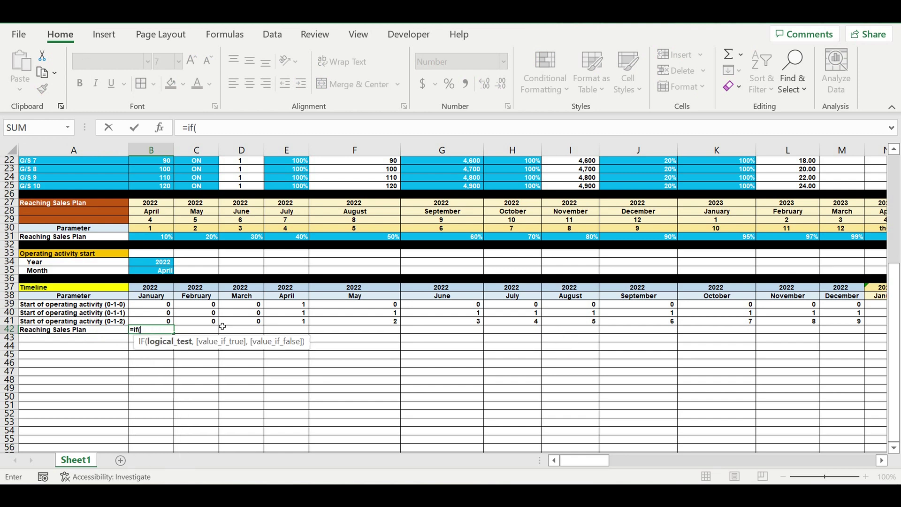
left_click(159, 321)
type("=0,")
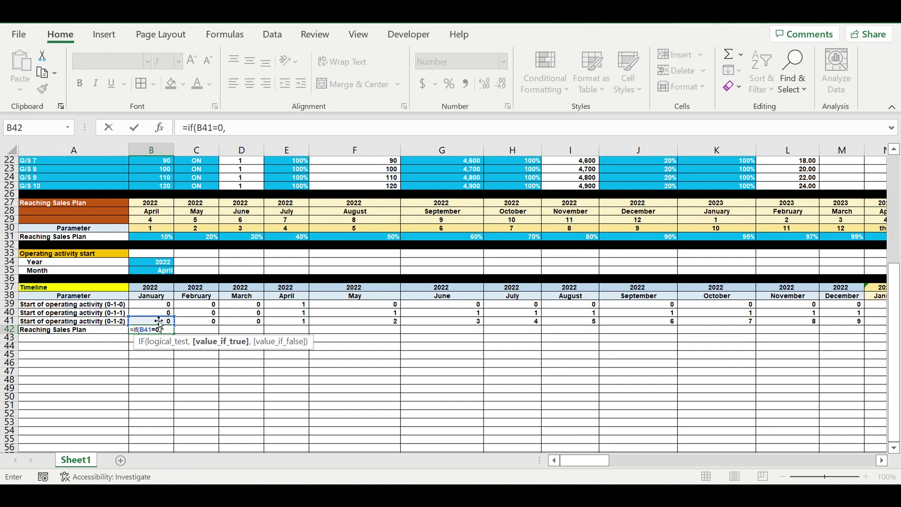
type("0,")
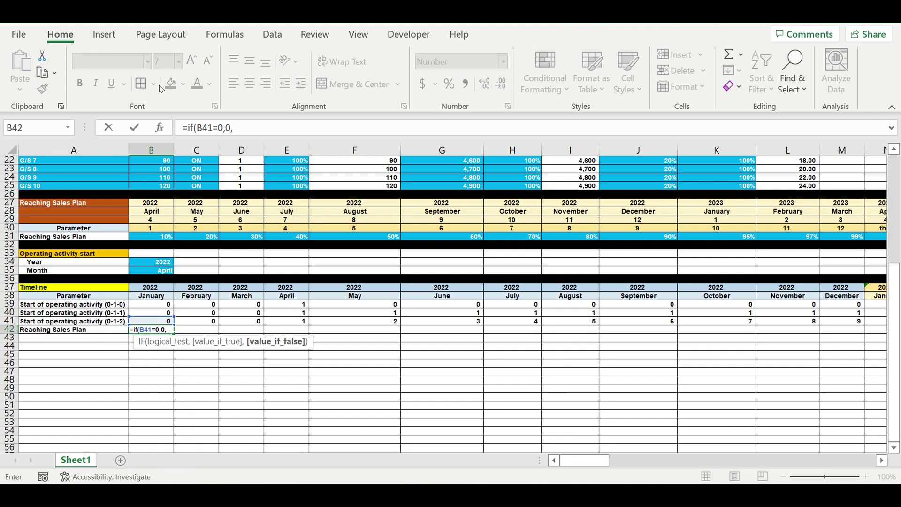
Duplicate the IF clause within the B42 formula and change the copy to if(B41=1,$B$31, with an absolute reference
left_click_drag(248, 128, 187, 128)
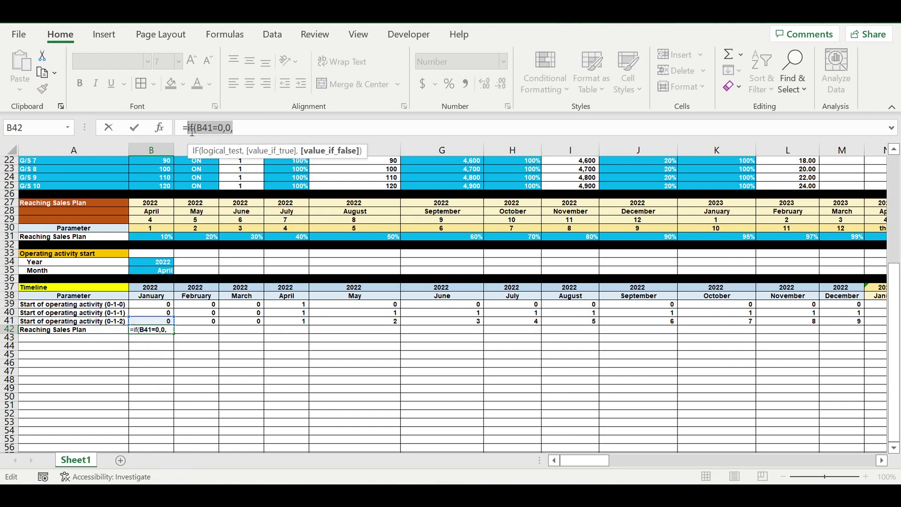
key("ctrl+c")
left_click(254, 126)
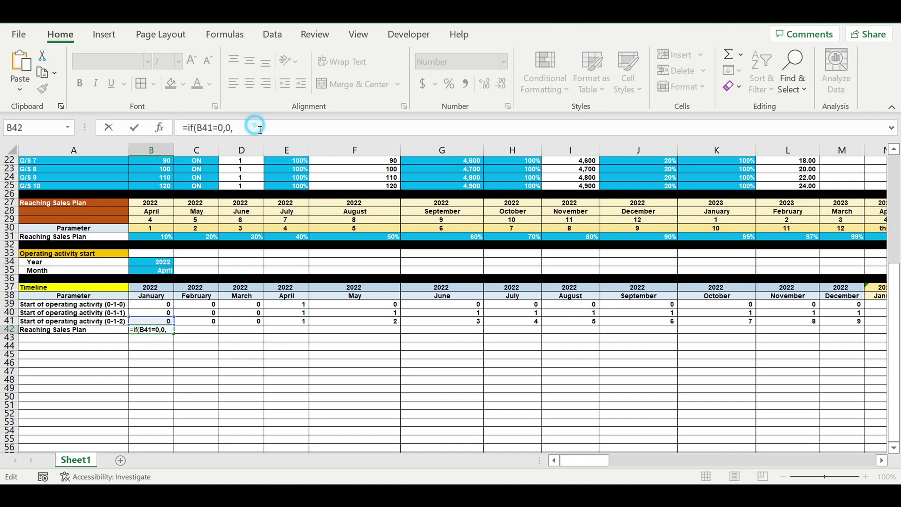
key("ctrl+v")
double_click(267, 128)
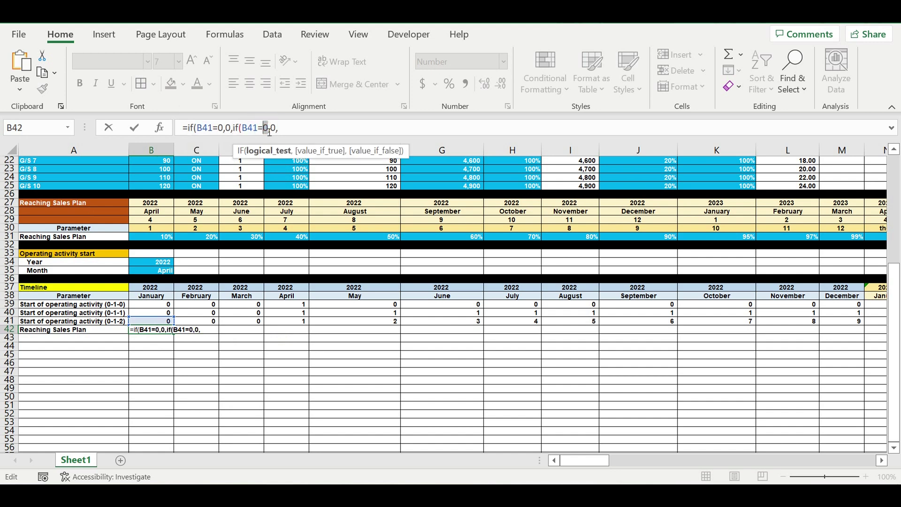
type("1")
double_click(273, 128)
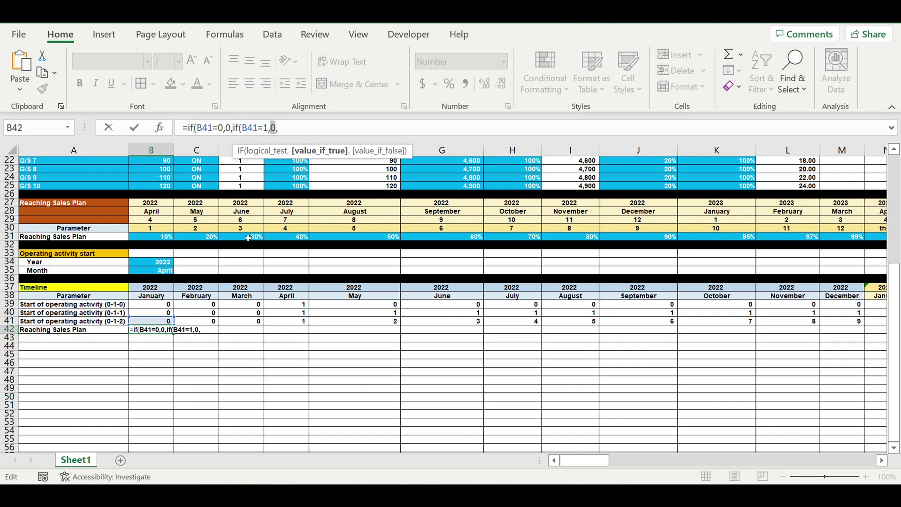
left_click(164, 237)
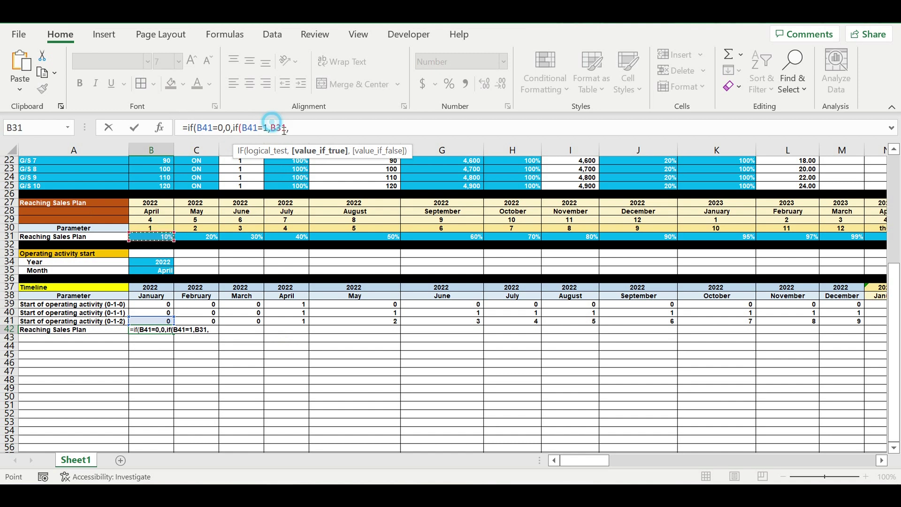
type("$")
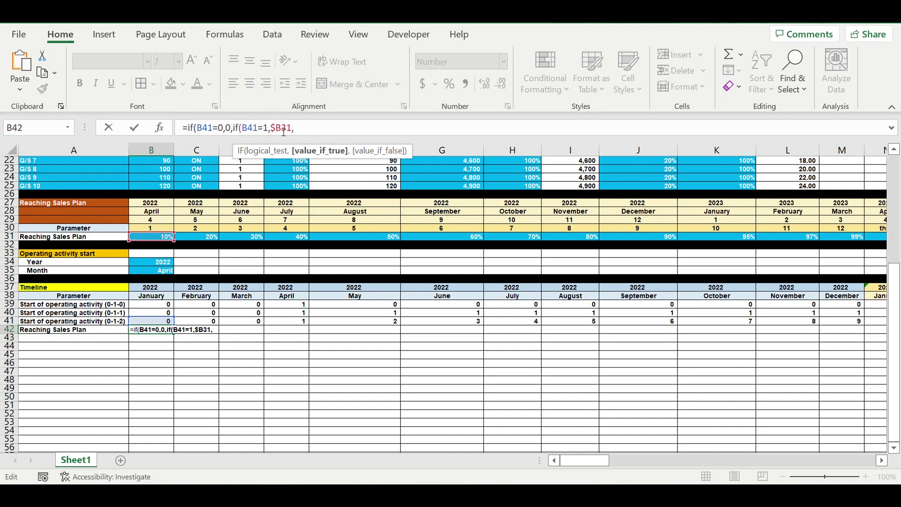
left_click(281, 129)
type("$")
Enlarge the formula editing area and append twelve copies of the clause if(B41=1,$B$31, to the B42 formula
left_click_drag(412, 141, 411, 168)
left_click(325, 128)
left_click_drag(300, 128, 233, 129)
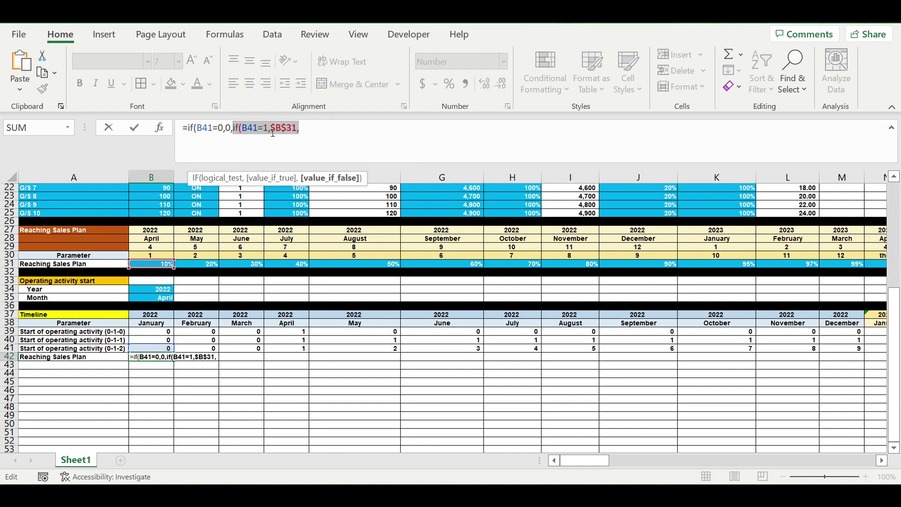
key("ctrl+c")
left_click(321, 127)
key("ctrl+v")
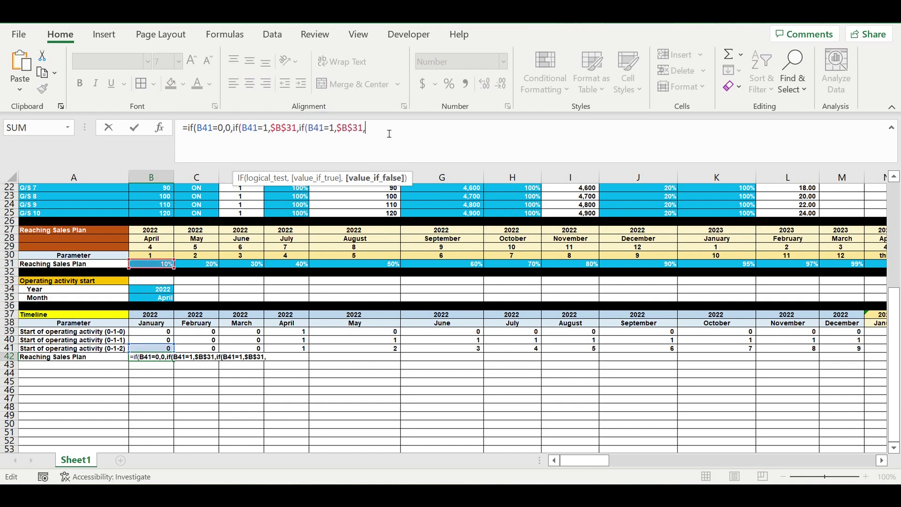
key("ctrl+v")
key("ctrl+v")
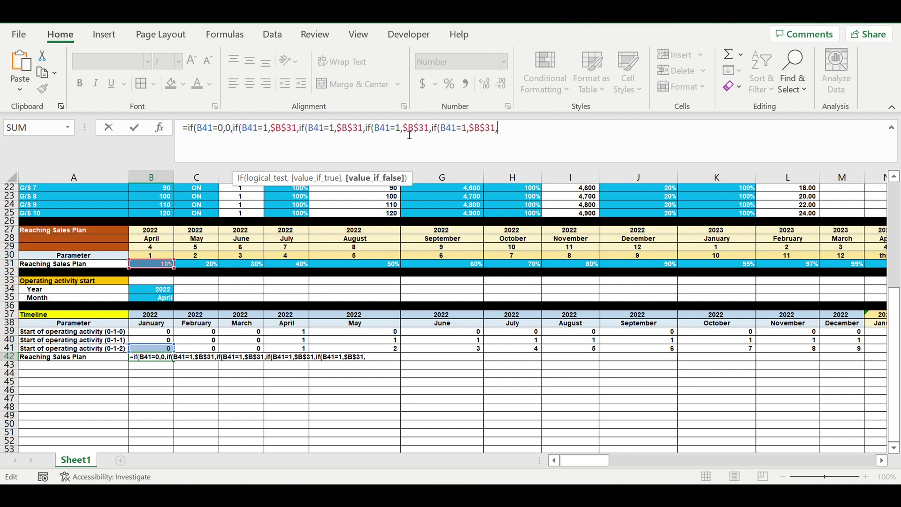
key("ctrl+v")
key("ctrl+v")
key("ctrl+v")
key("ctrl+v")
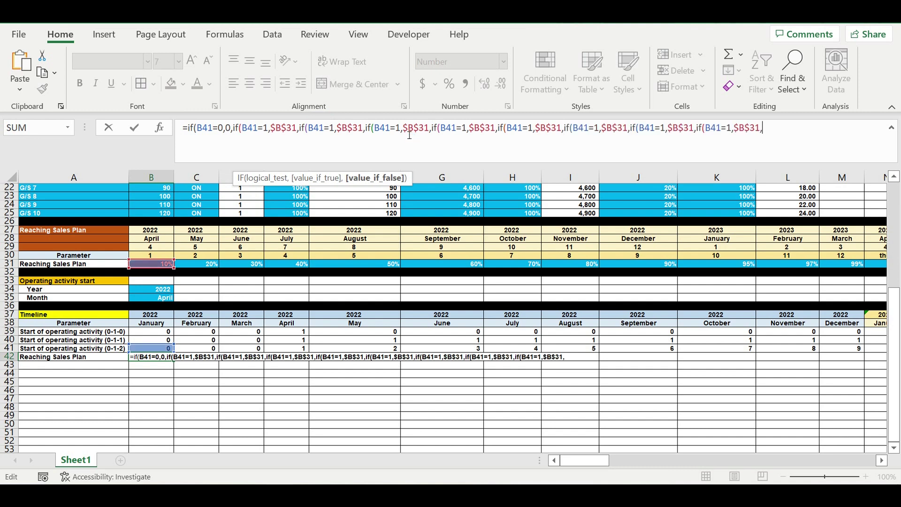
key("ctrl+v")
key("ctrl+v")
key("ctrl+v")
key("ctrl+v")
key("ctrl+v")
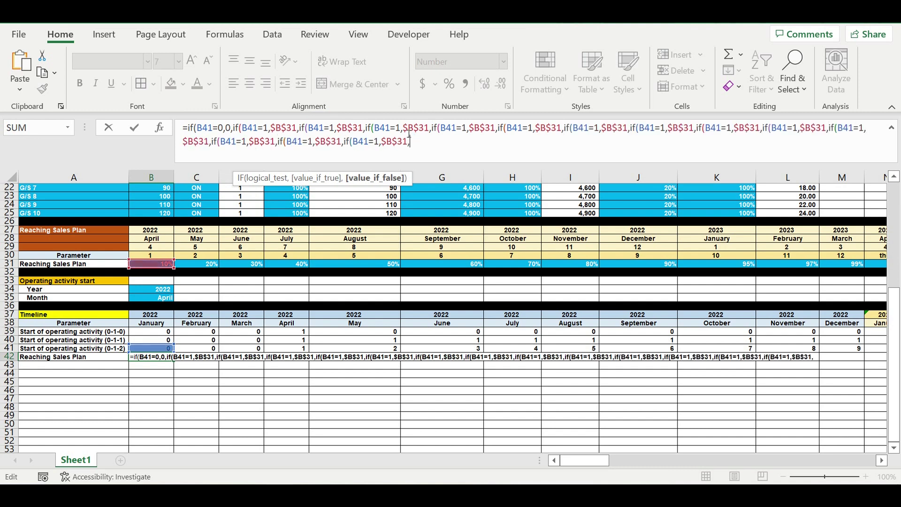
Finish the nested IF formula in B42 with 0 as the final value and close all its parentheses
type("0")
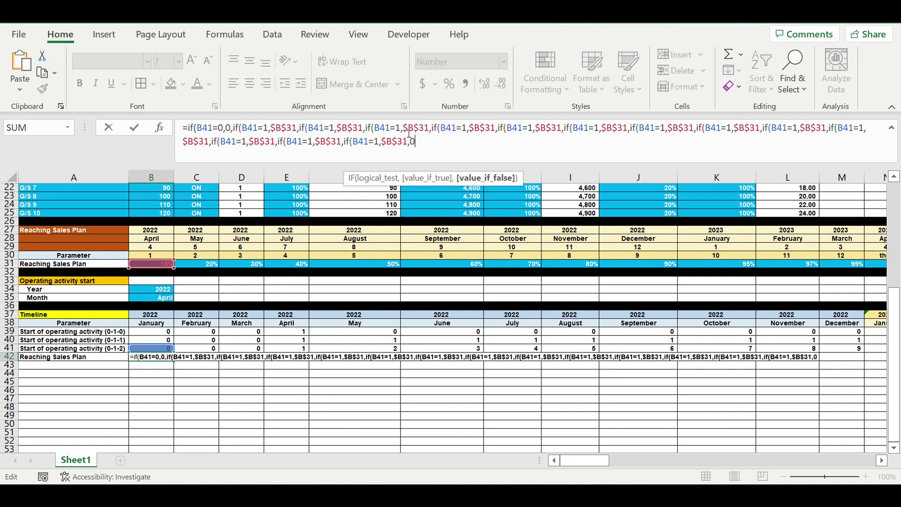
type(")")
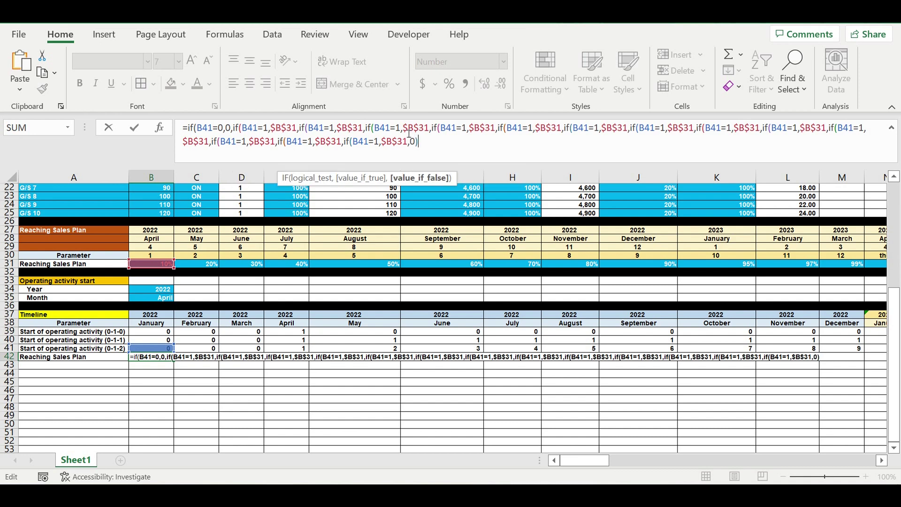
type("))")
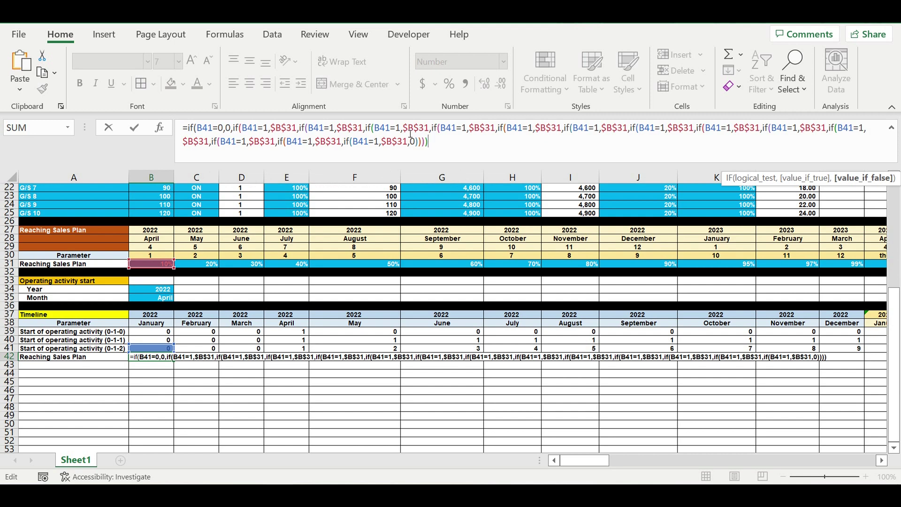
type("))")
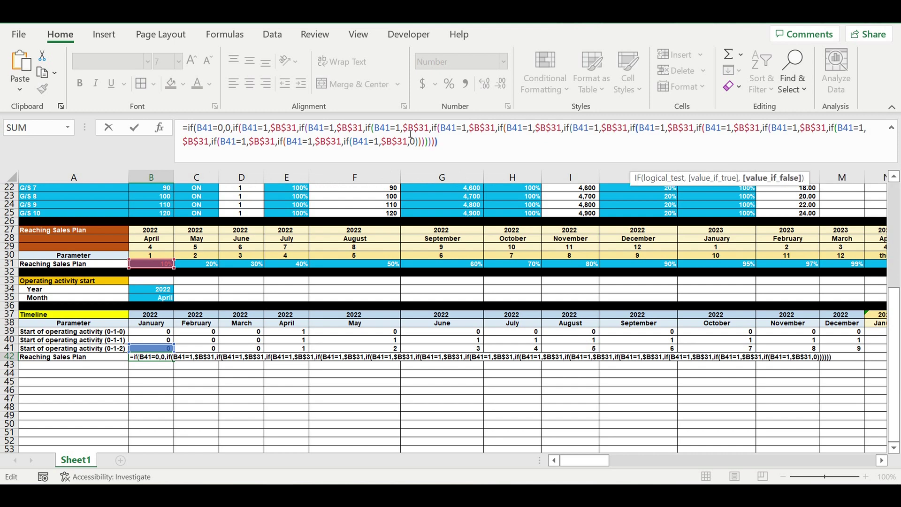
type("))")
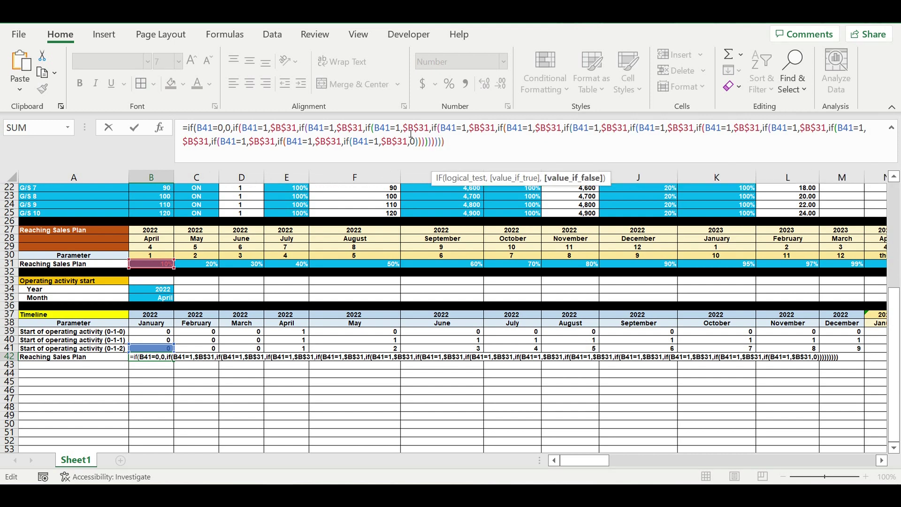
type("))")
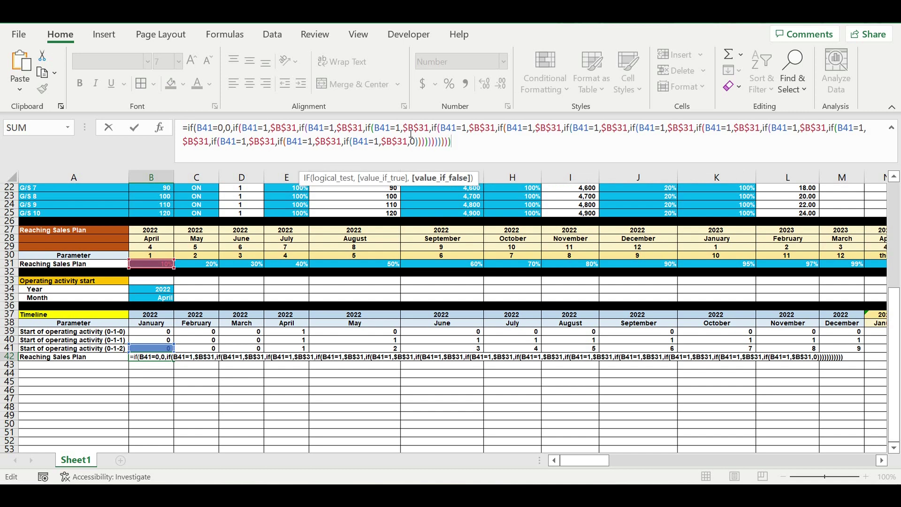
type(")))")
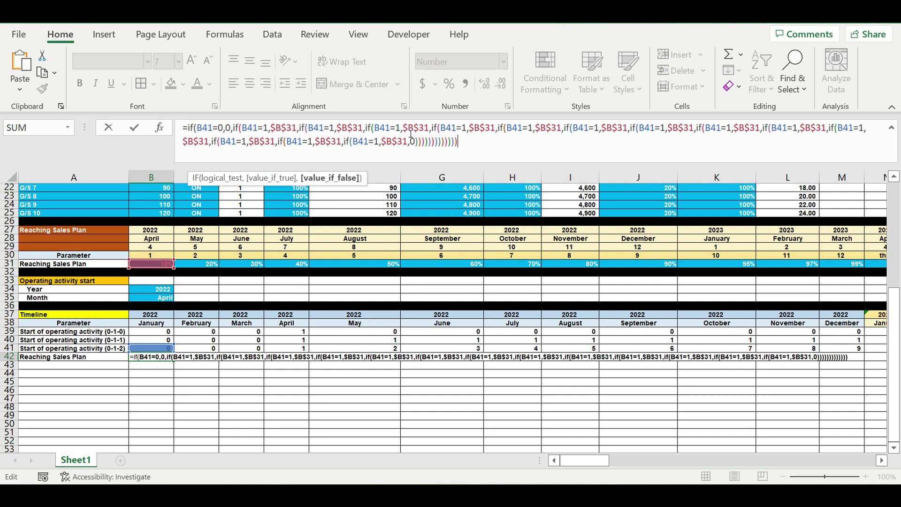
key("Return")
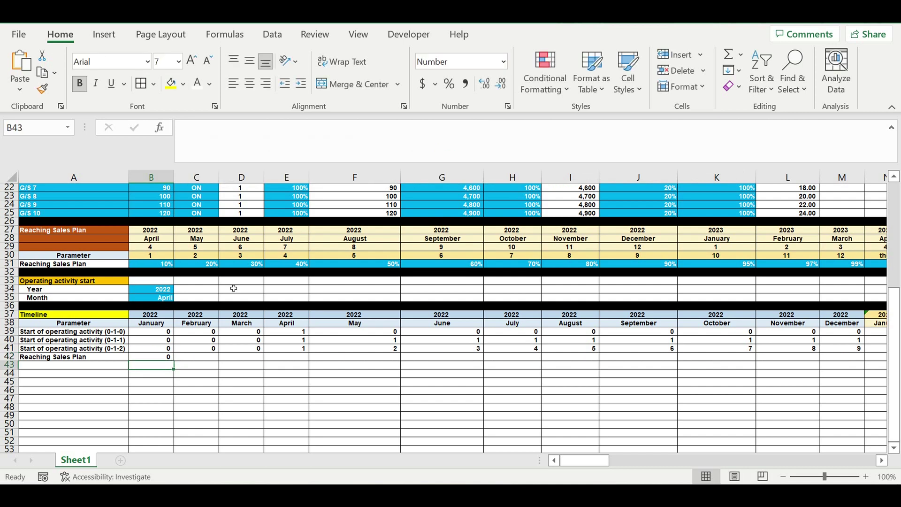
Edit the B42 formula so the second to fifth B41=1 conditions test for B41=2, B41=3, B41=4 and B41=5
left_click(160, 357)
left_click(256, 141)
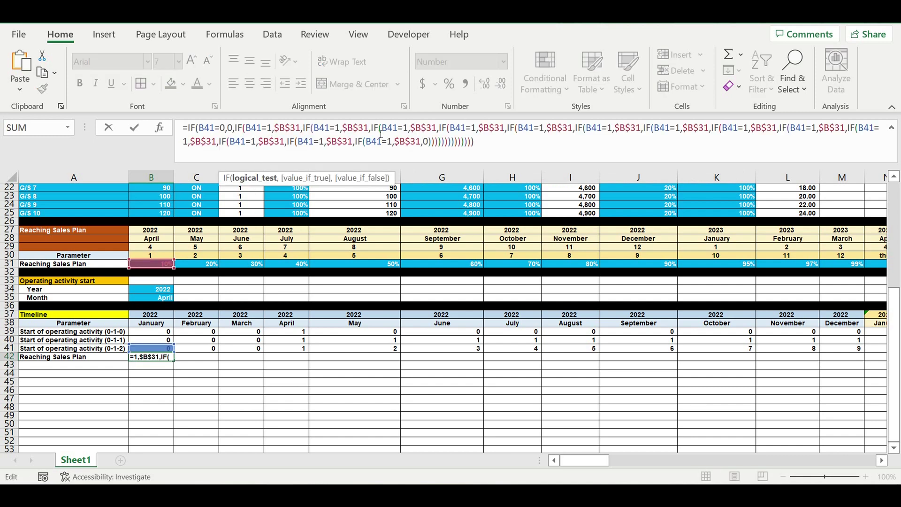
double_click(339, 128)
type("2")
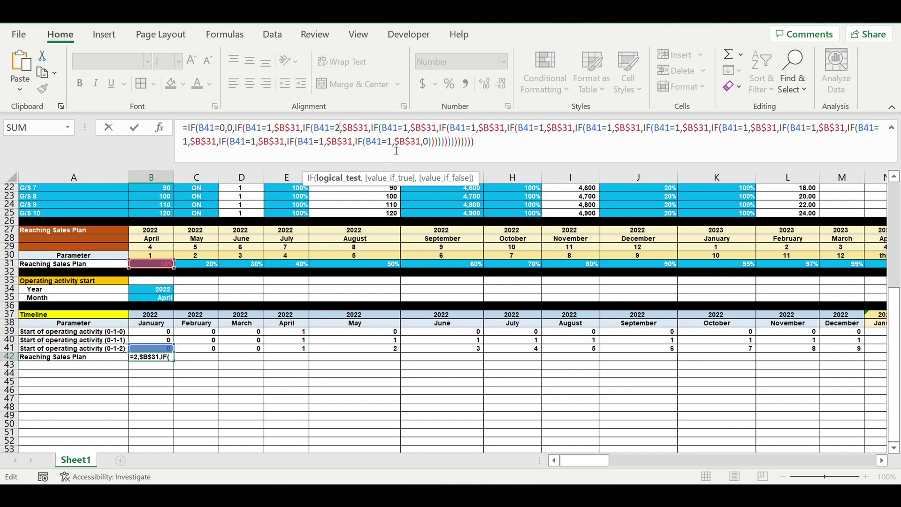
double_click(406, 129)
type("31,IF(B41=3")
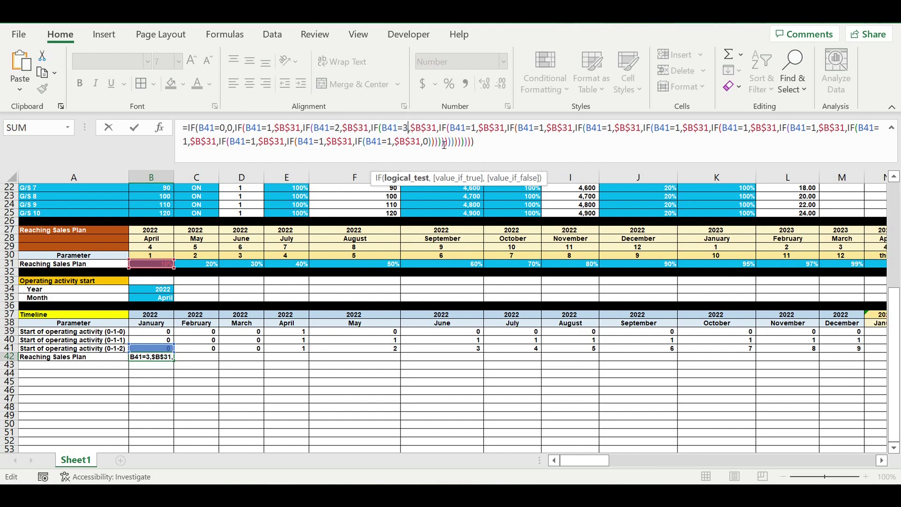
double_click(475, 129)
type("41=4")
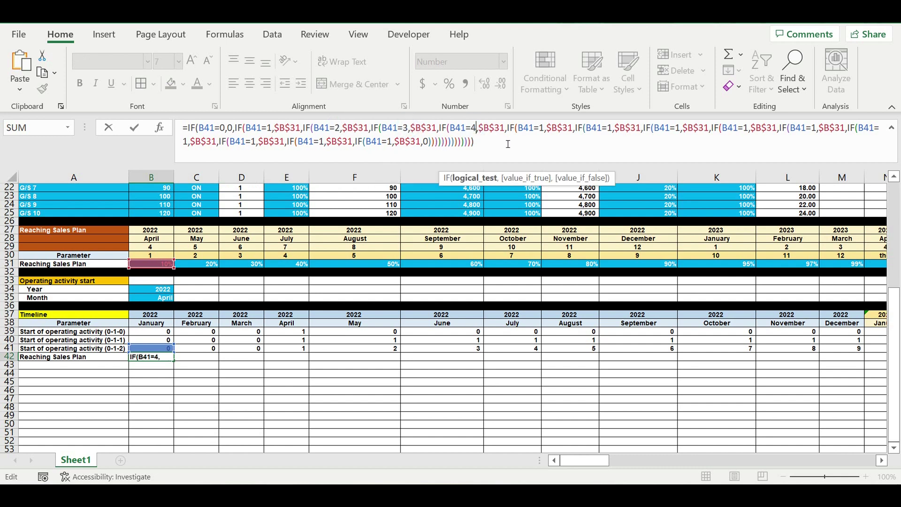
double_click(542, 128)
type("5")
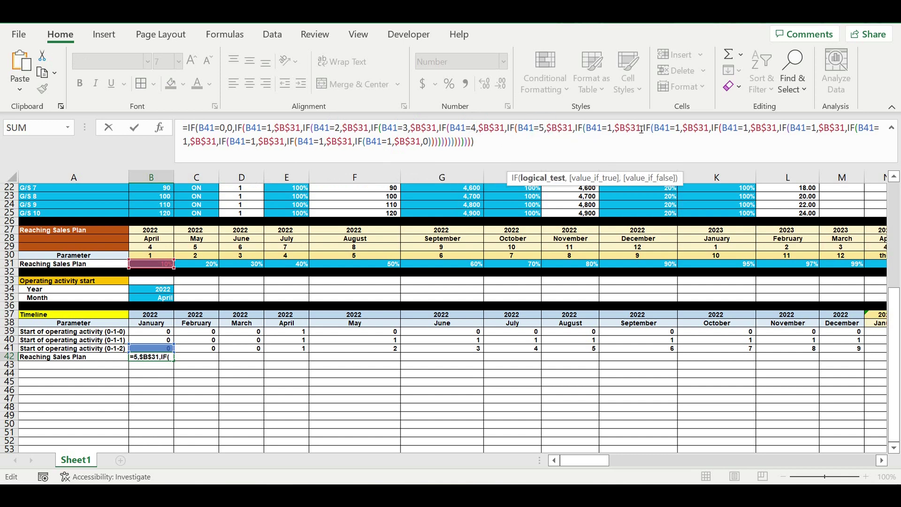
Change the next five B41=1 conditions in the B42 formula to test for 6, 7, 8, 9 and 10
double_click(612, 128)
type("6")
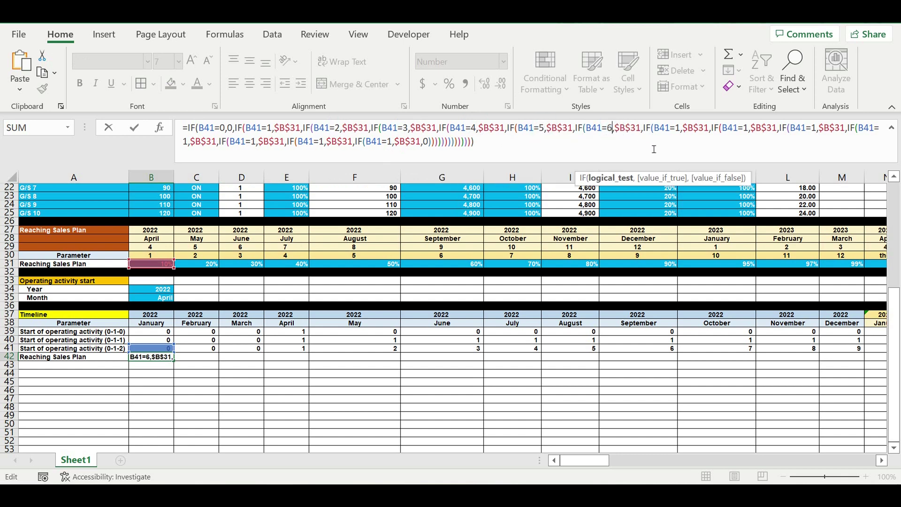
double_click(680, 129)
type("7")
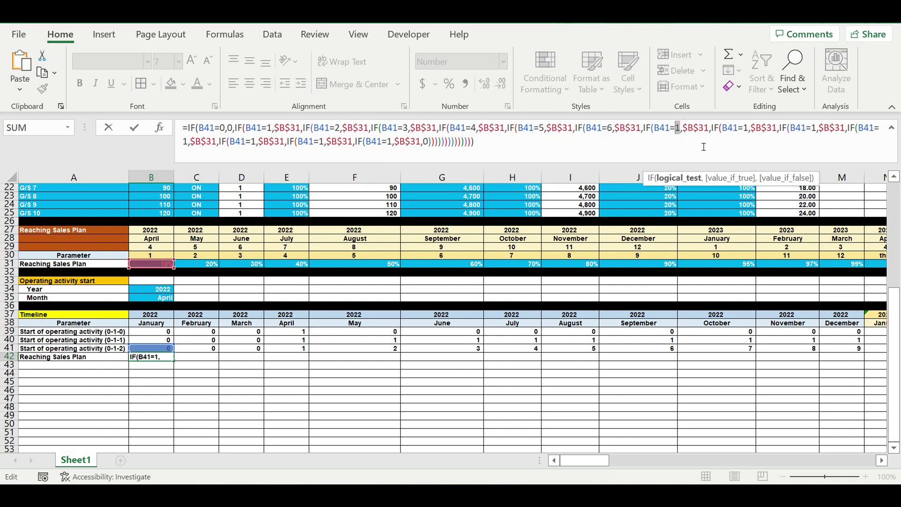
double_click(749, 129)
type("8")
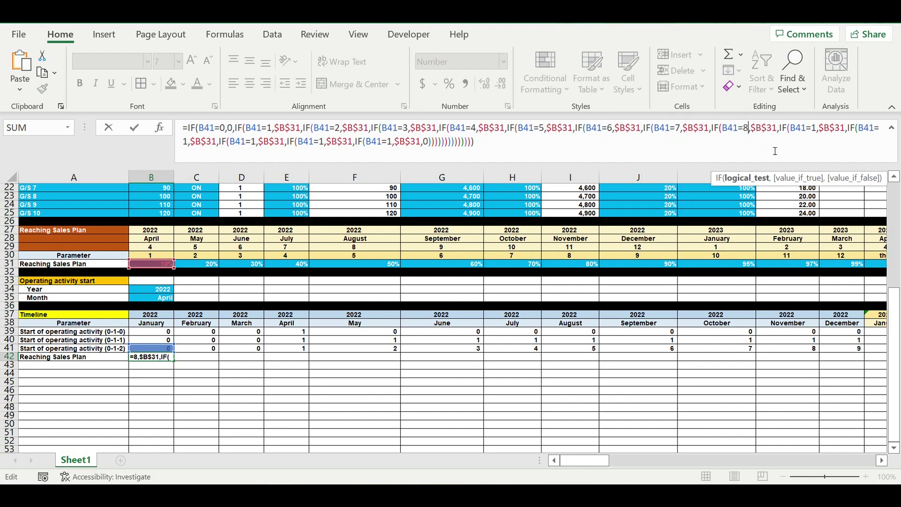
double_click(817, 128)
type("9")
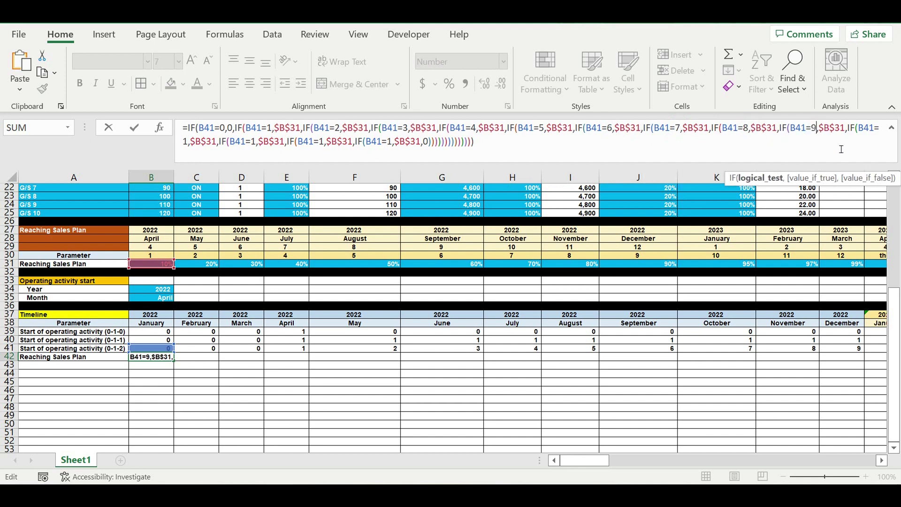
double_click(185, 142)
type("10")
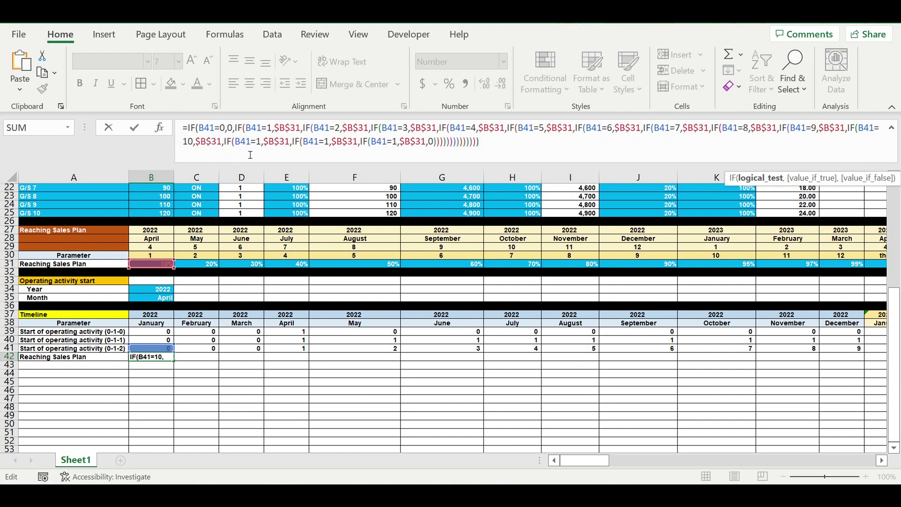
Change the last three conditions in the B42 formula to B41=11, B41=12 and B41>12
left_click(262, 144)
type("1")
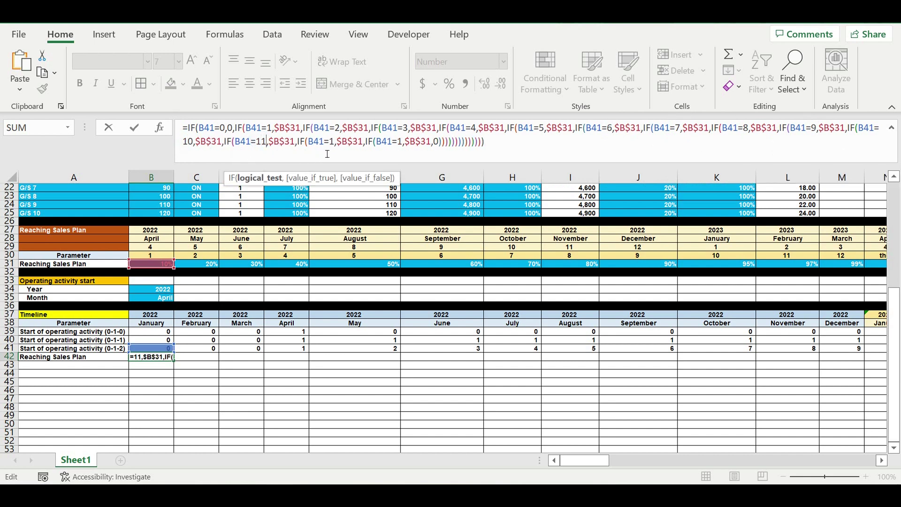
left_click(338, 145)
type("2")
left_click_drag(403, 145, 399, 144)
type(">")
left_click(406, 144)
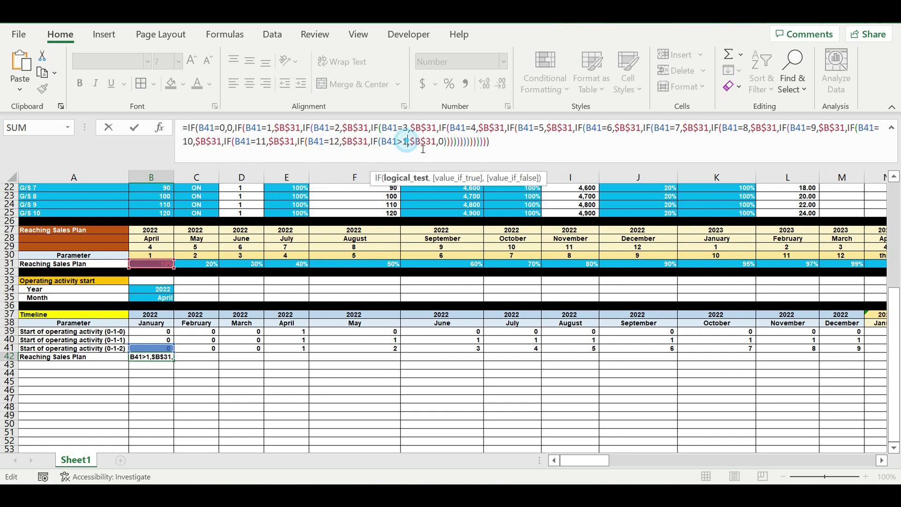
type("2")
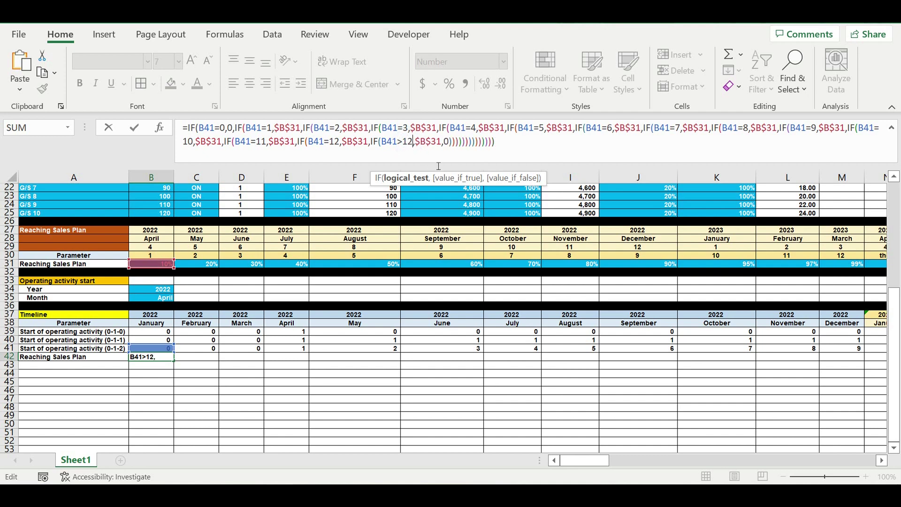
Point the results for B41=2, 3 and 4 in the formula to $C$31, $D$31 and $E$31
left_click(303, 133)
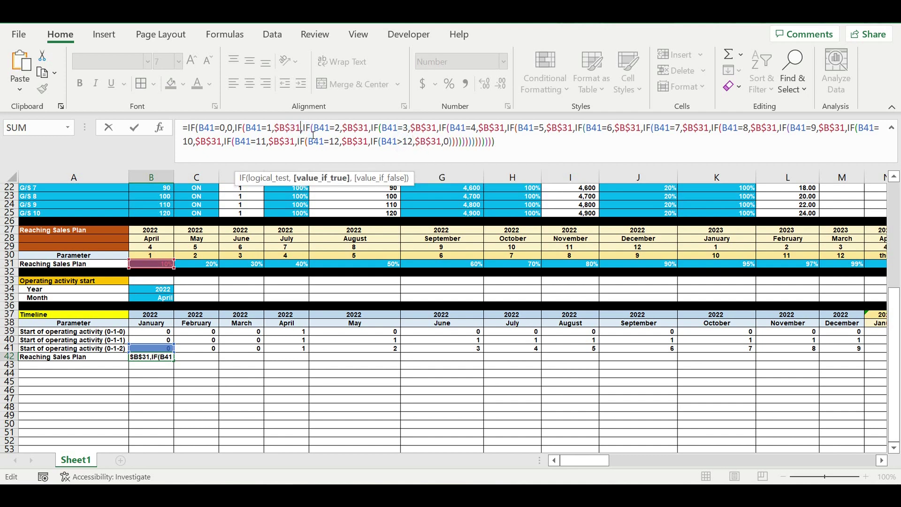
left_click(353, 133)
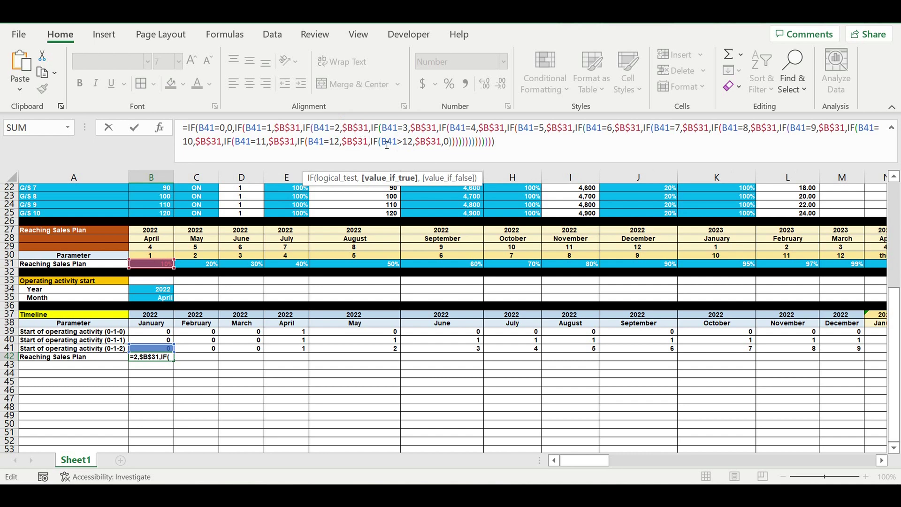
type("c")
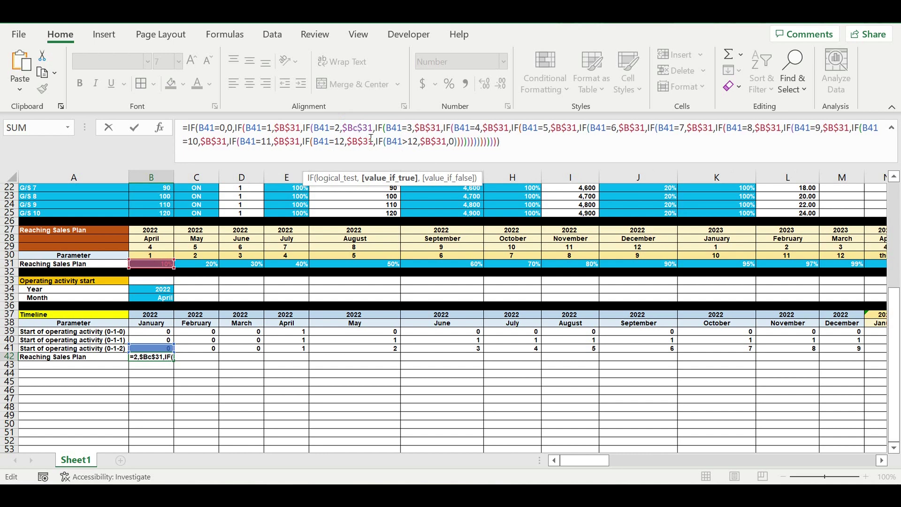
key("BackSpace")
key("BackSpace")
type("c")
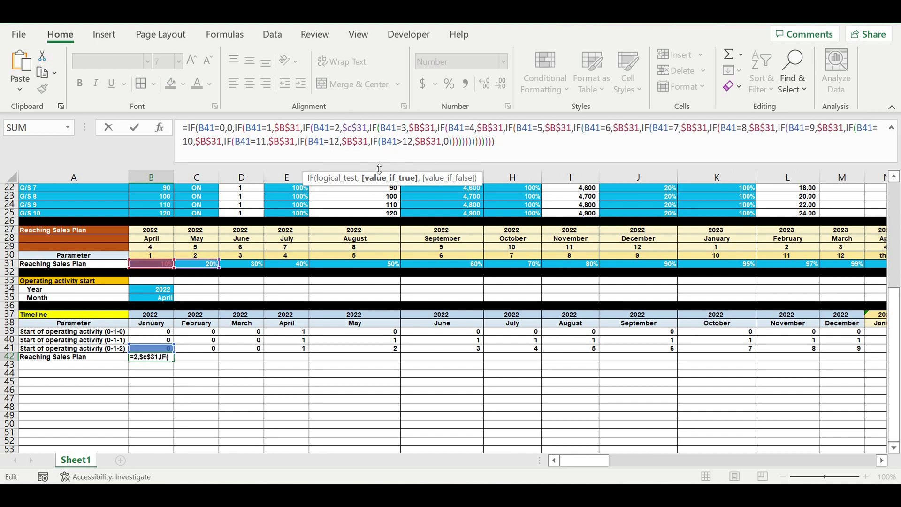
left_click(419, 129)
key("BackSpace")
type("d")
left_click_drag(488, 130, 481, 129)
type("e")
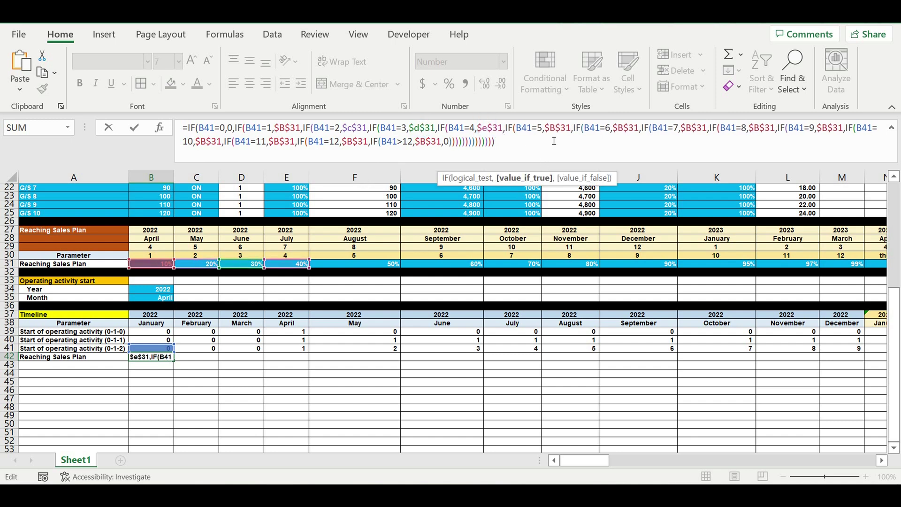
Point the results for B41=5 through 9 to $F$31, $G$31, $H$31, $I$31 and $J$31
left_click_drag(555, 129, 550, 129)
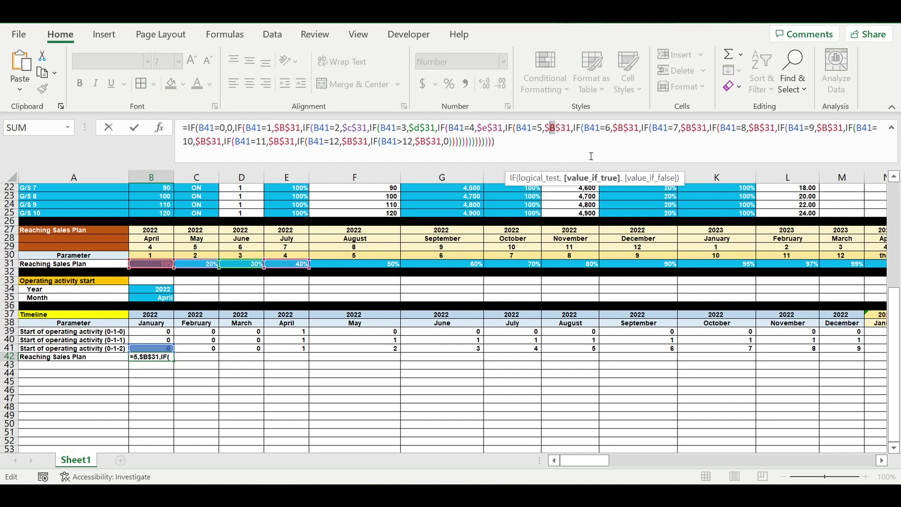
type("f")
left_click_drag(625, 129, 619, 130)
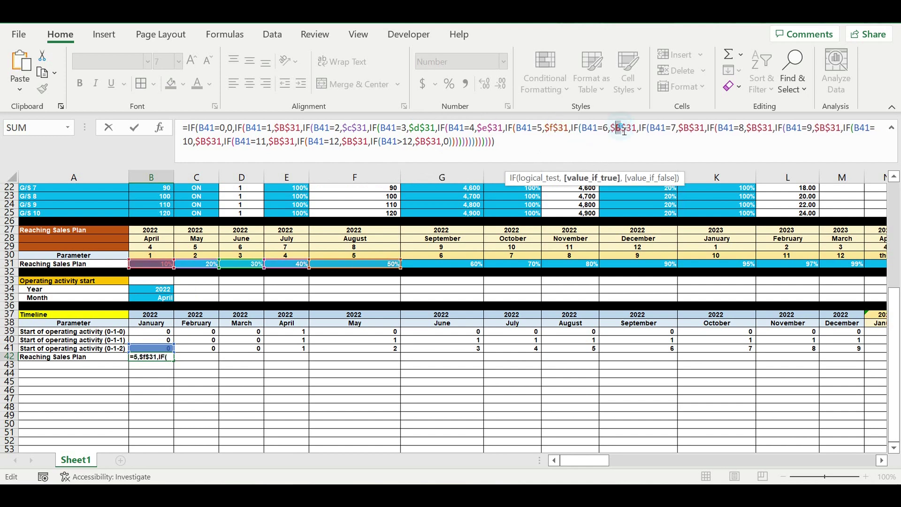
type("g")
left_click_drag(679, 130, 688, 129)
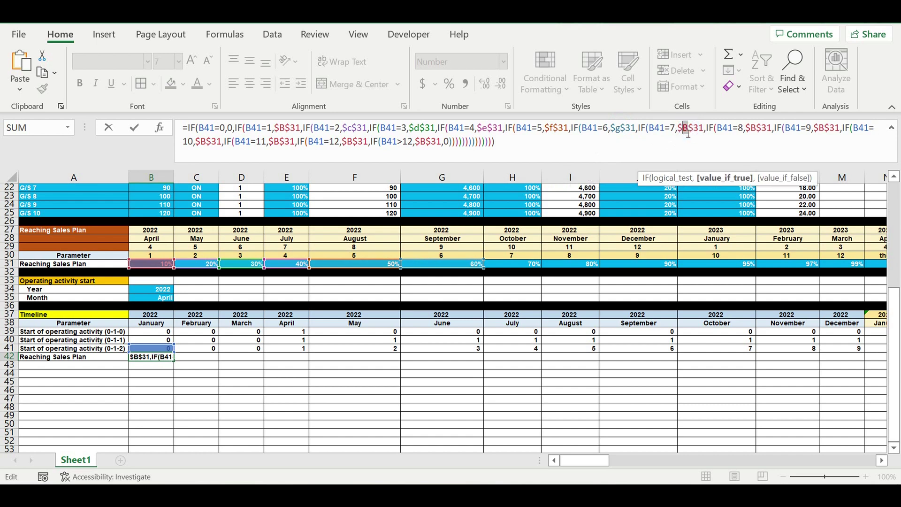
type("h")
left_click_drag(749, 129, 756, 130)
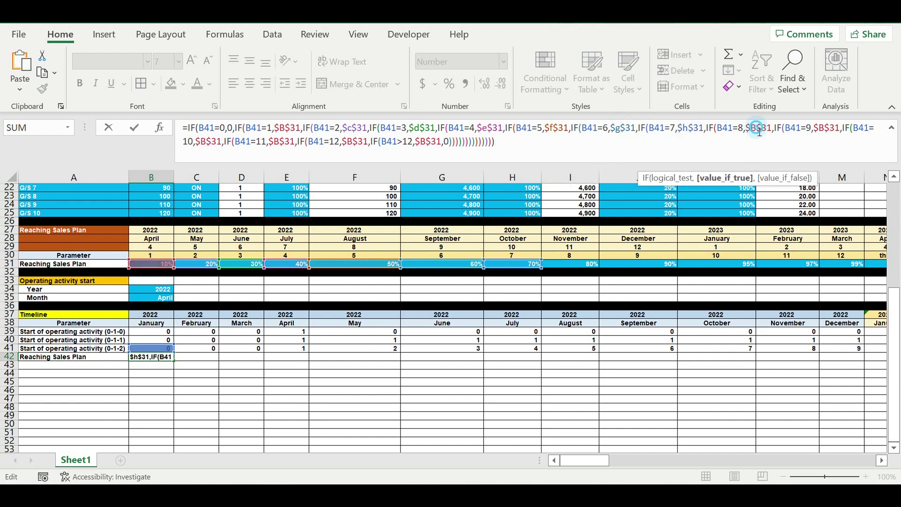
type("i")
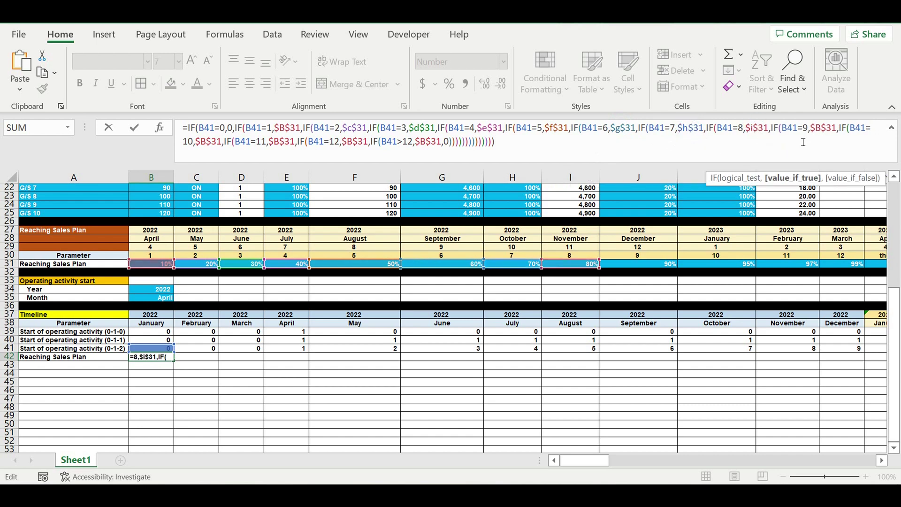
left_click_drag(815, 130, 822, 130)
type("j")
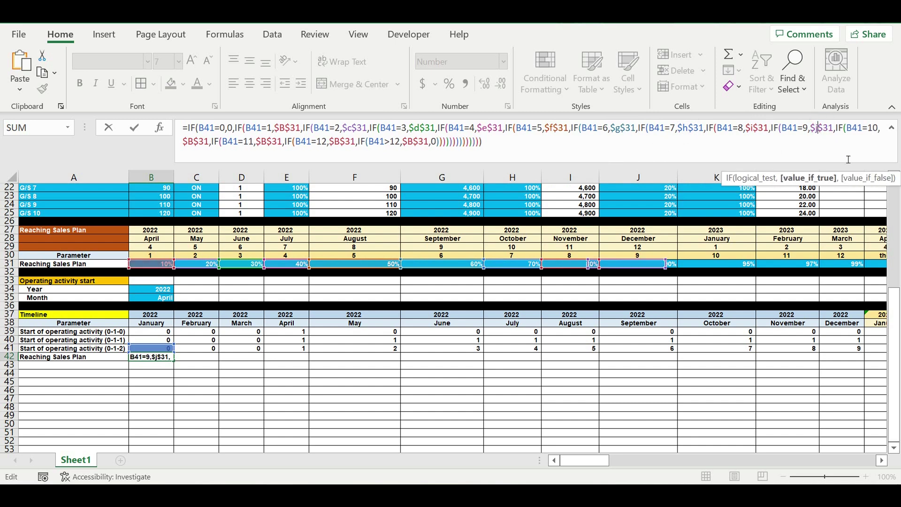
Point the results for B41=10, 11, 12 and >12 to $K$31, $L$31, $M$31 and $N$31, and commit the formula
left_click_drag(194, 146, 187, 146)
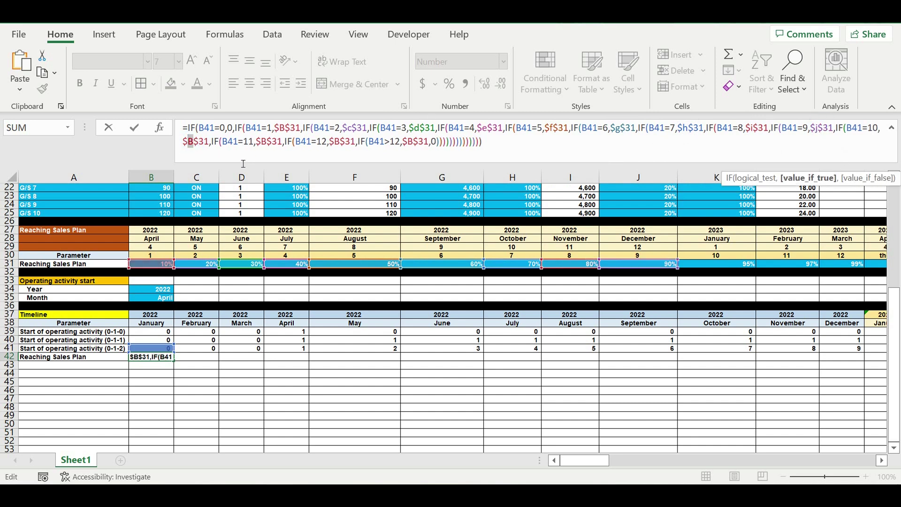
type("k")
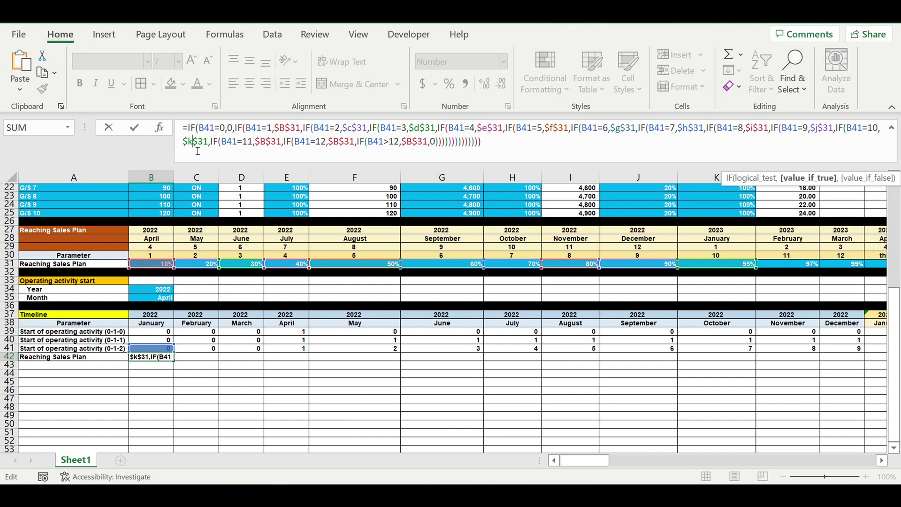
left_click_drag(266, 142, 261, 142)
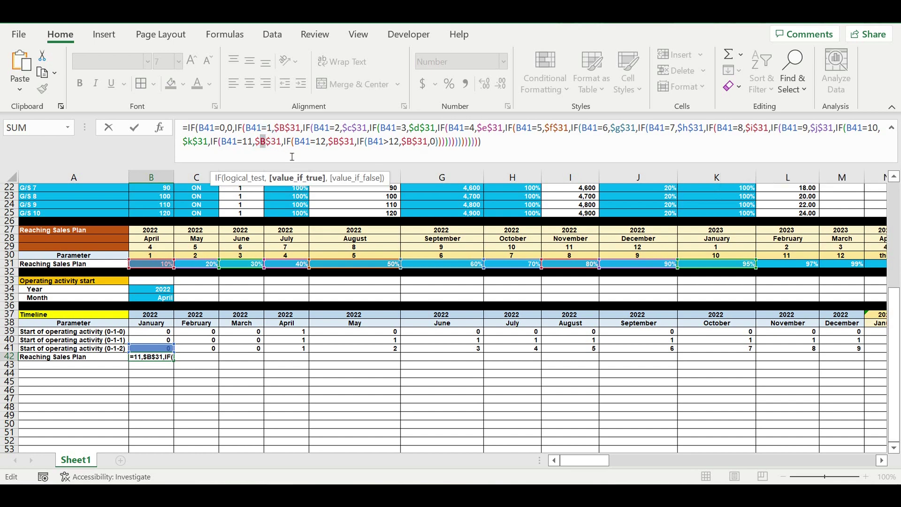
type("l")
left_click_drag(339, 141, 332, 142)
type("m")
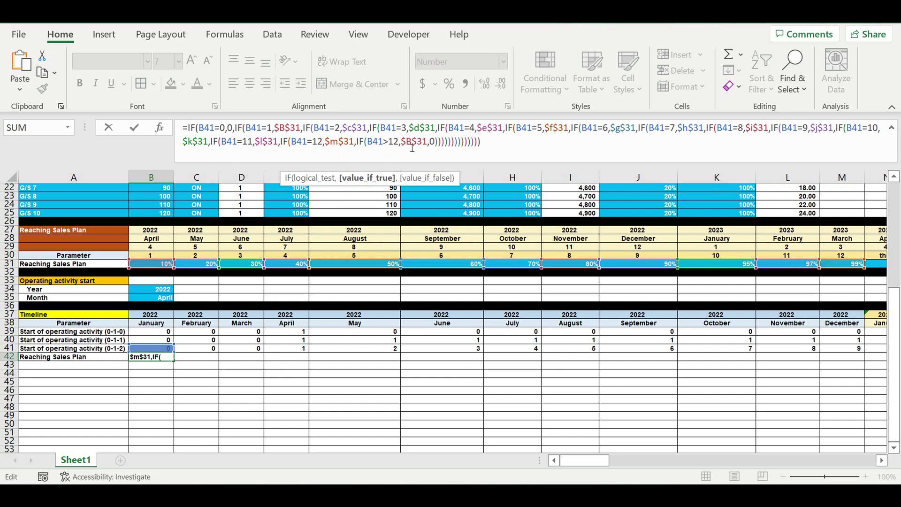
left_click_drag(412, 141, 406, 142)
type("n")
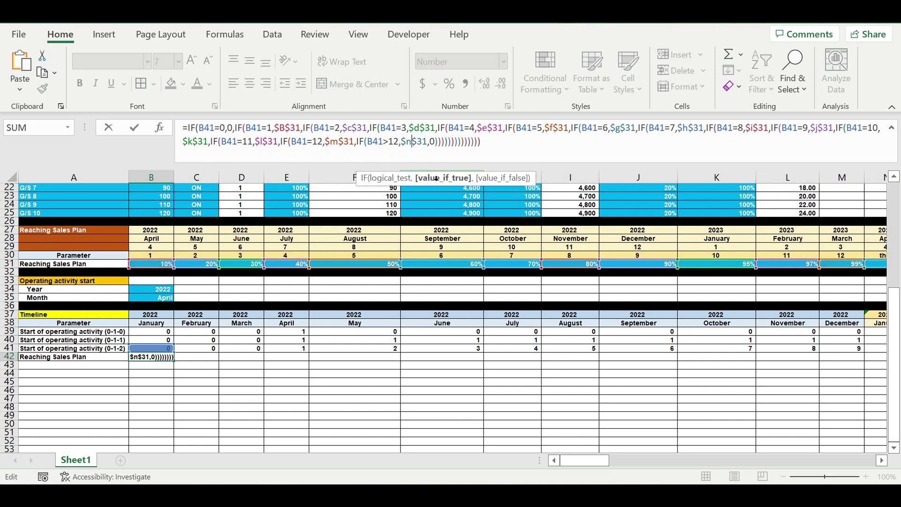
left_click(882, 461)
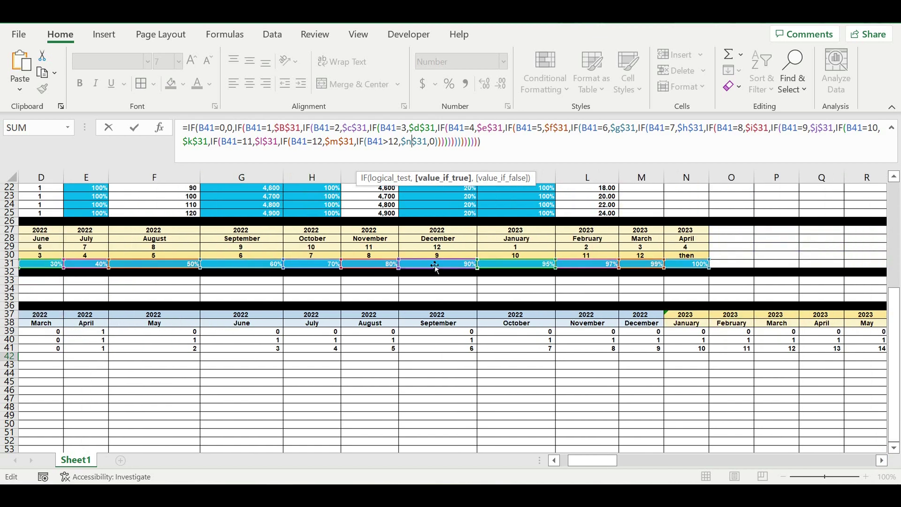
key("Return")
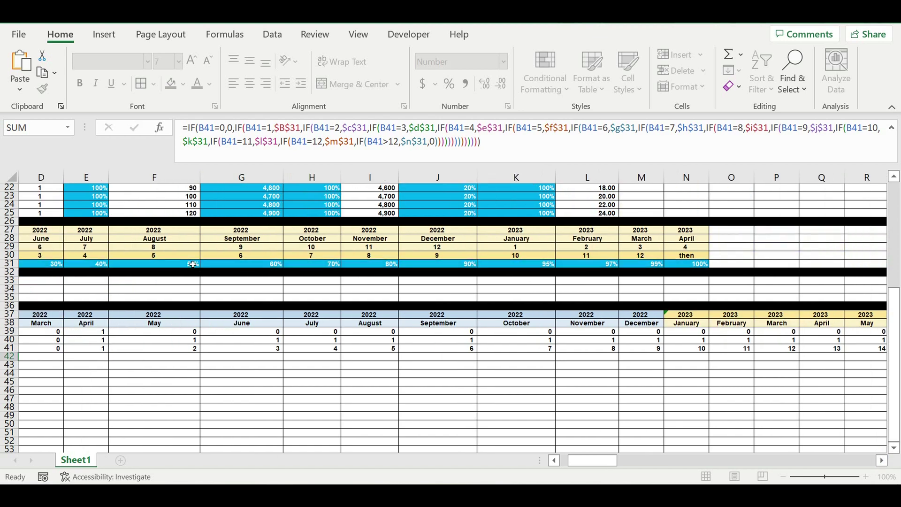
Format B42 as a percentage and fill its formula across row 42 through K42
left_click(54, 357)
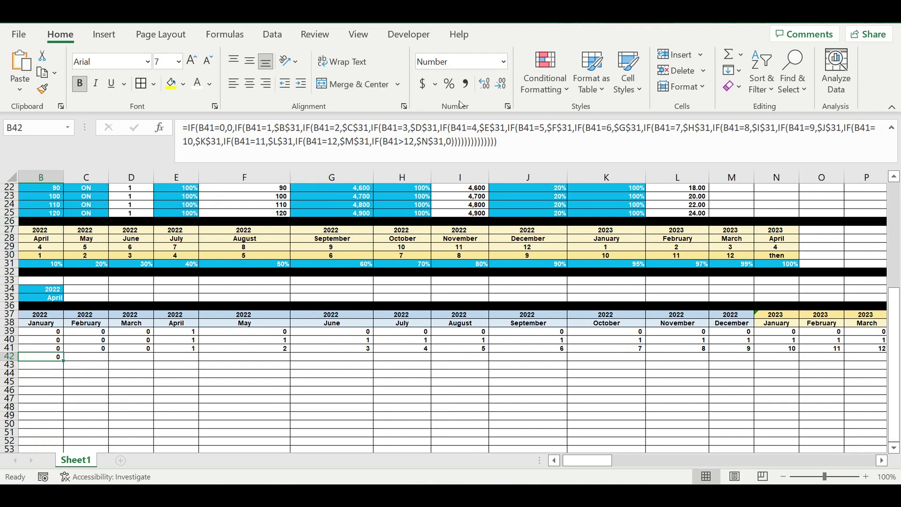
left_click(450, 86)
left_click_drag(609, 464, 605, 463)
left_click_drag(174, 360, 753, 361)
Check several copied formulas in row 42, and extend the one in K42 through December 2031 in DQ42
left_click(345, 375)
left_click(357, 358)
left_click(460, 357)
left_click(524, 360)
left_click(633, 357)
left_click(742, 358)
left_click_drag(757, 363, 886, 365)
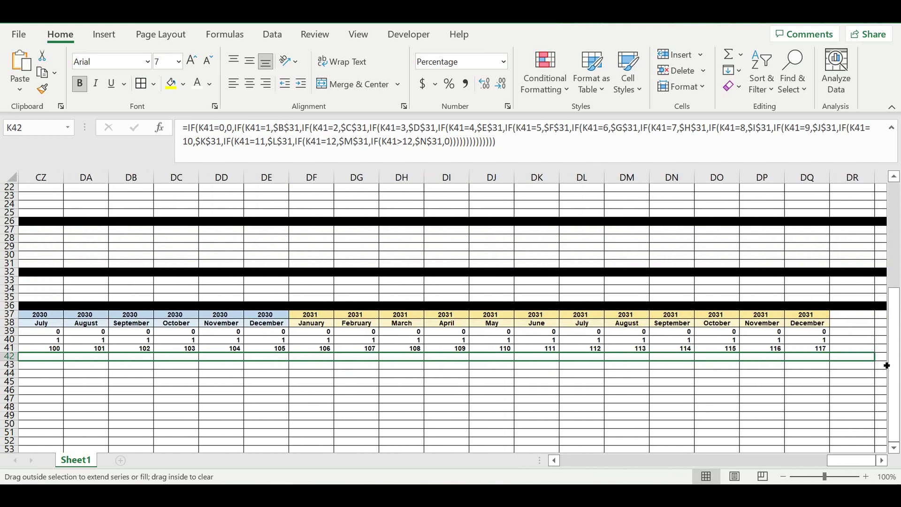
left_click_drag(821, 369, 662, 373)
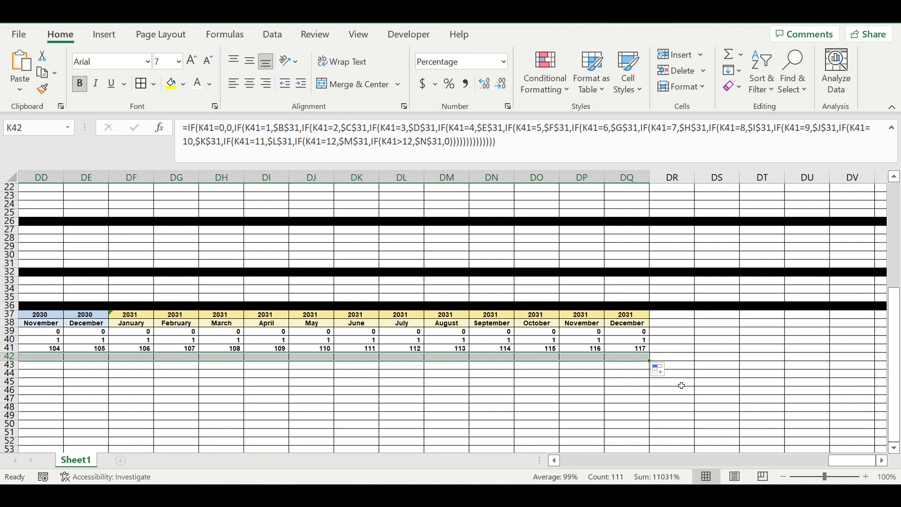
left_click(678, 382)
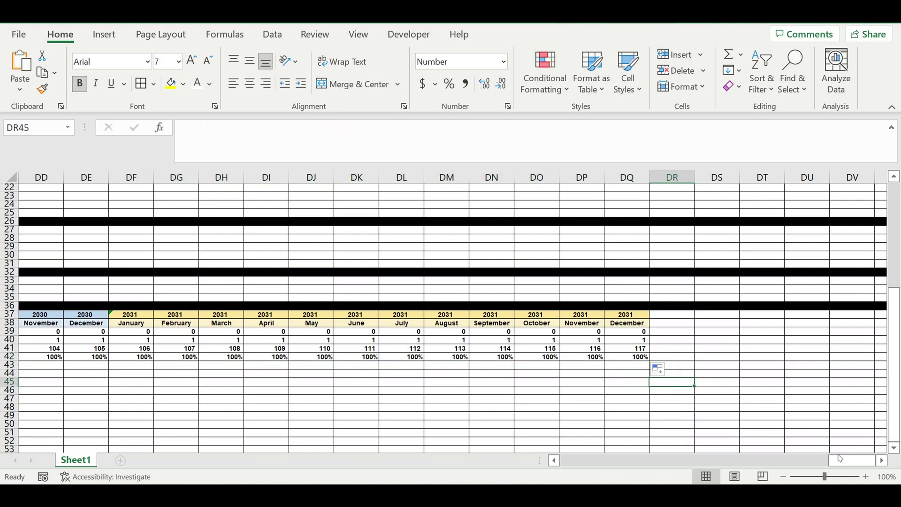
Label A43 as "Investment stage (0-1-0)" below the Reaching Sales Plan row
left_click_drag(841, 465, 412, 472)
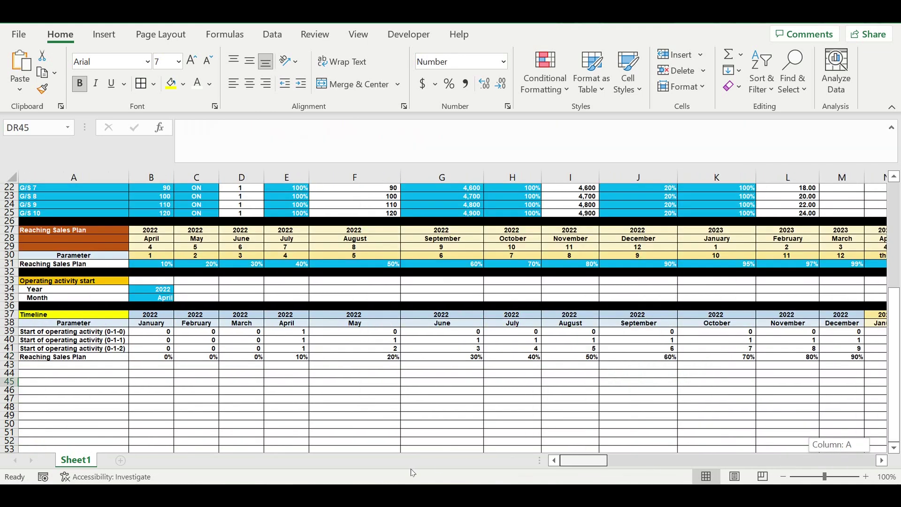
left_click(34, 367)
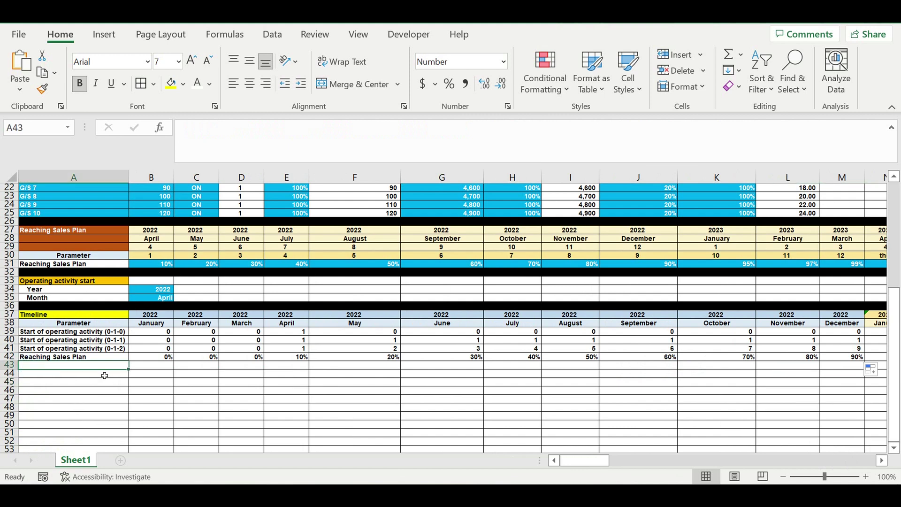
type("In")
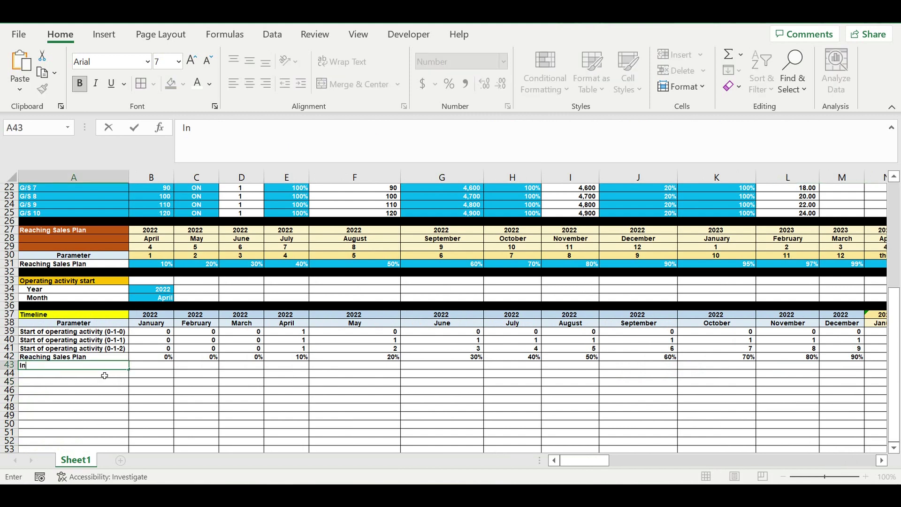
type("vestment stage (0-1-0")
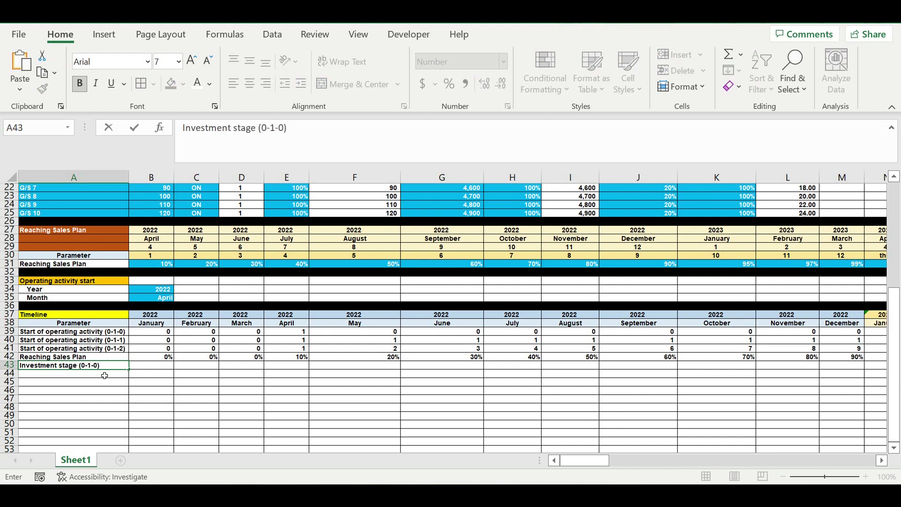
key("Return")
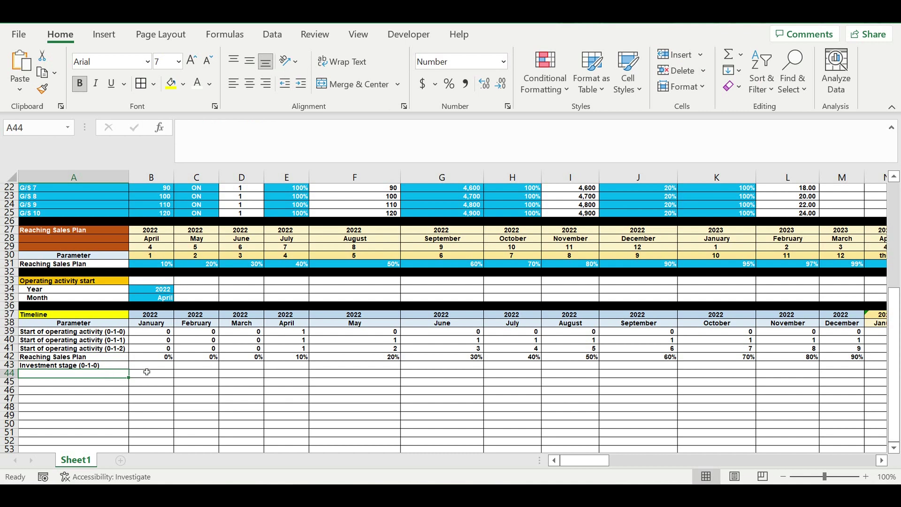
Set B43 to =C39 so the investment stage refers to the following month, and fill the formula across through G43
left_click(146, 367)
type("=")
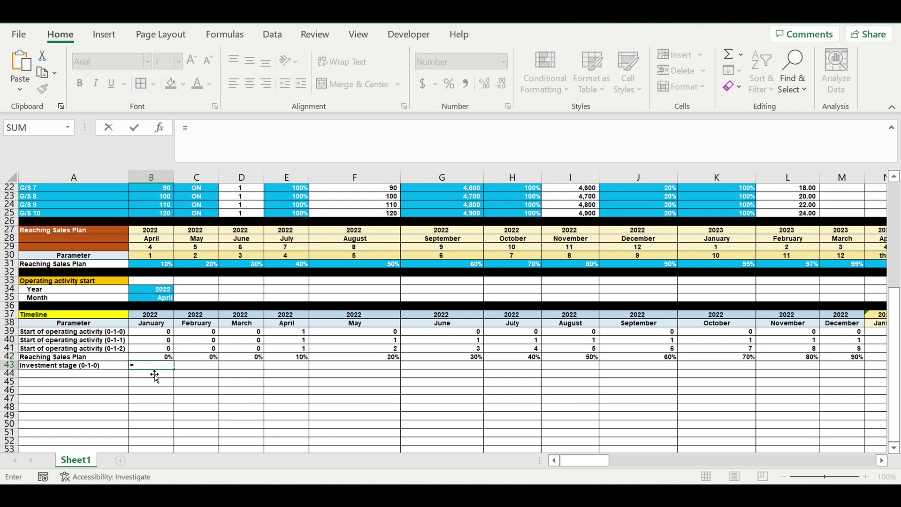
left_click(197, 334)
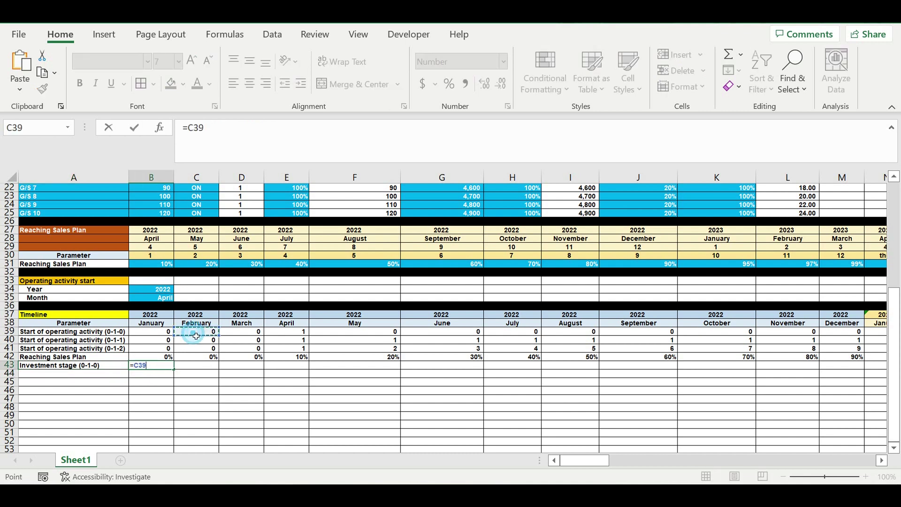
key("Return")
left_click(162, 367)
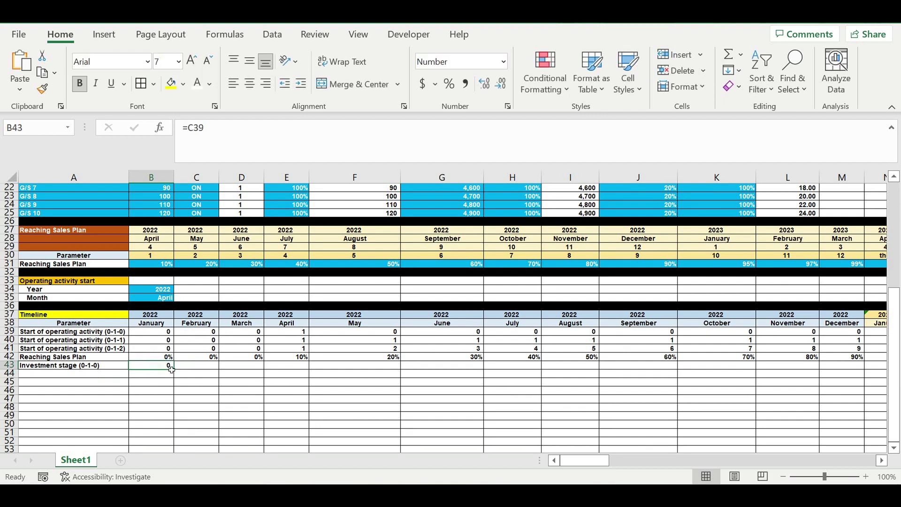
left_click_drag(177, 372, 480, 373)
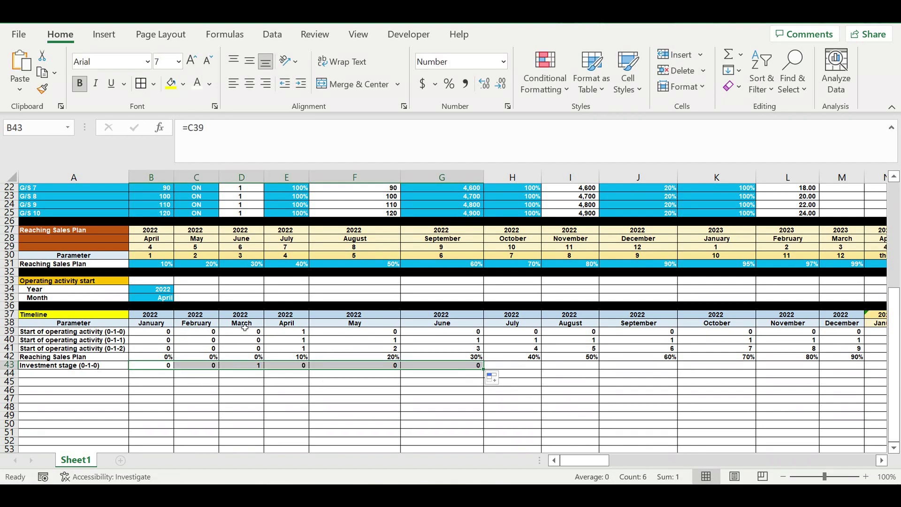
Compare the March and April columns, and extend the Investment stage formula in row 43 to the end of the ten-year timeline
left_click(252, 327)
left_click(289, 327)
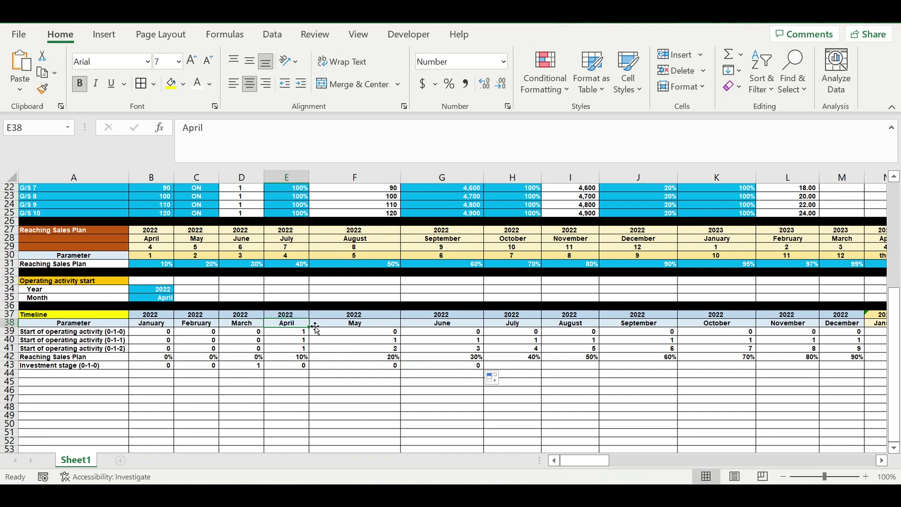
left_click(245, 365)
left_click_drag(269, 374, 787, 397)
left_click(762, 400)
left_click_drag(840, 460, 448, 457)
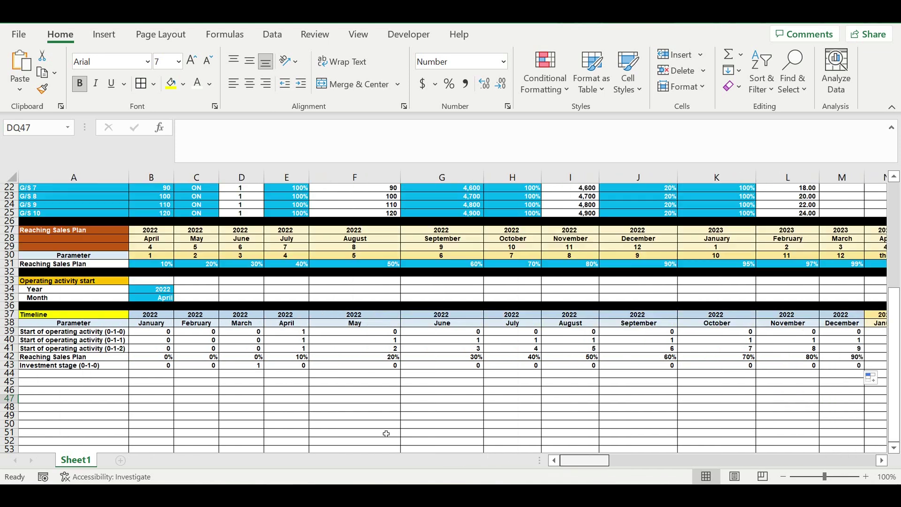
Freeze the first column so the row labels stay in view while scrolling sideways
left_click(75, 177)
left_click(356, 34)
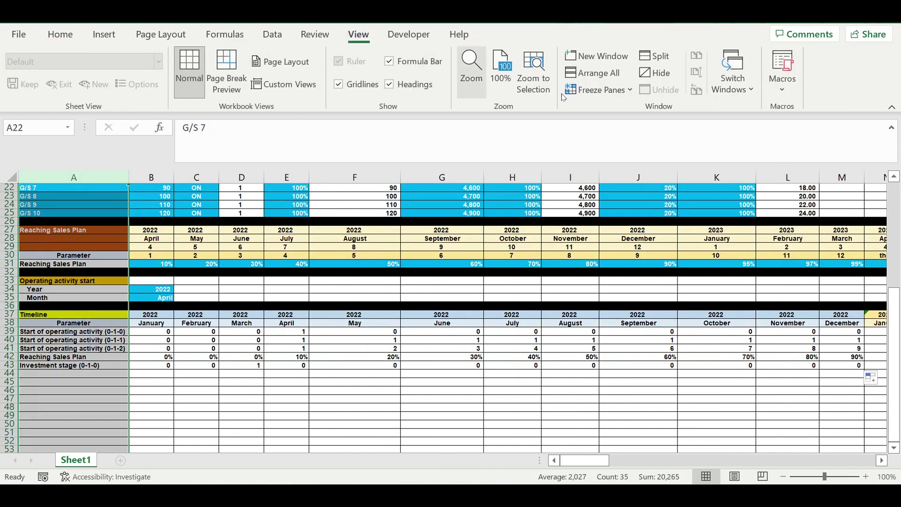
left_click(597, 89)
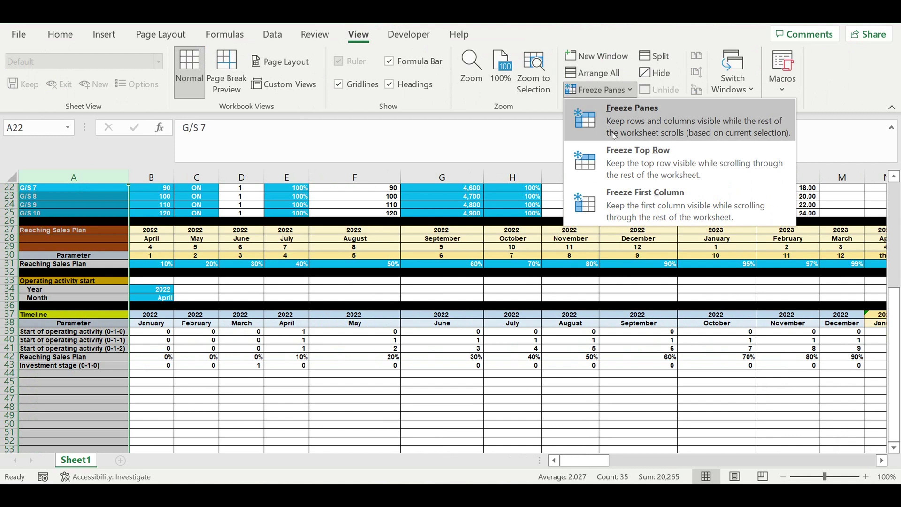
left_click(621, 192)
left_click(282, 373)
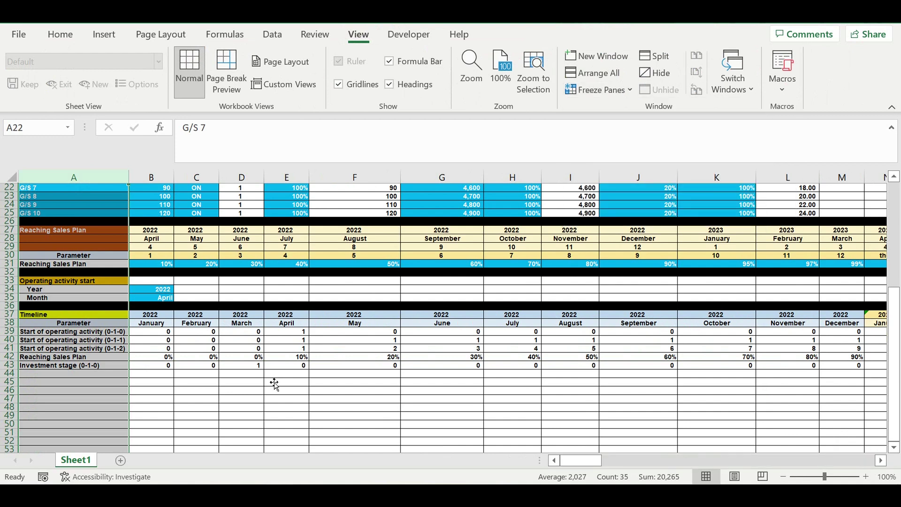
Fill the whole of row 44 with black as a separator below the timeline block
left_click(9, 373)
left_click(68, 35)
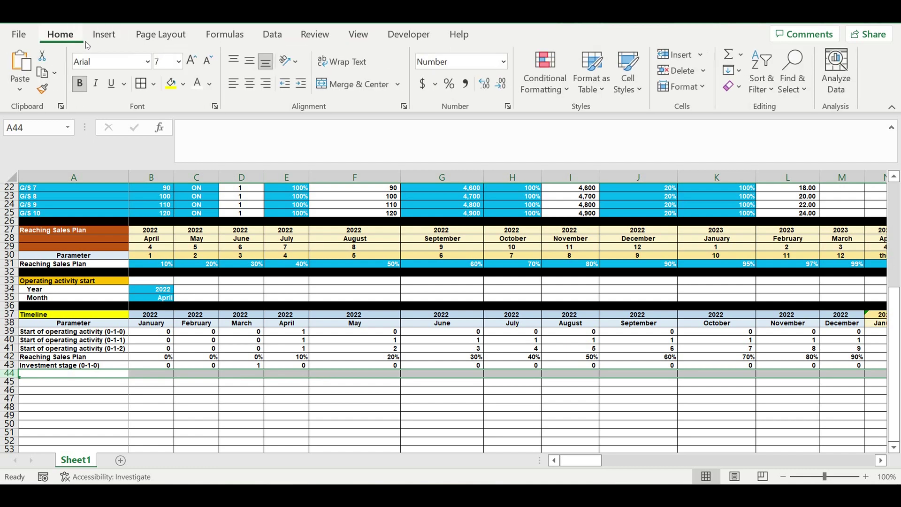
left_click(183, 83)
left_click(183, 120)
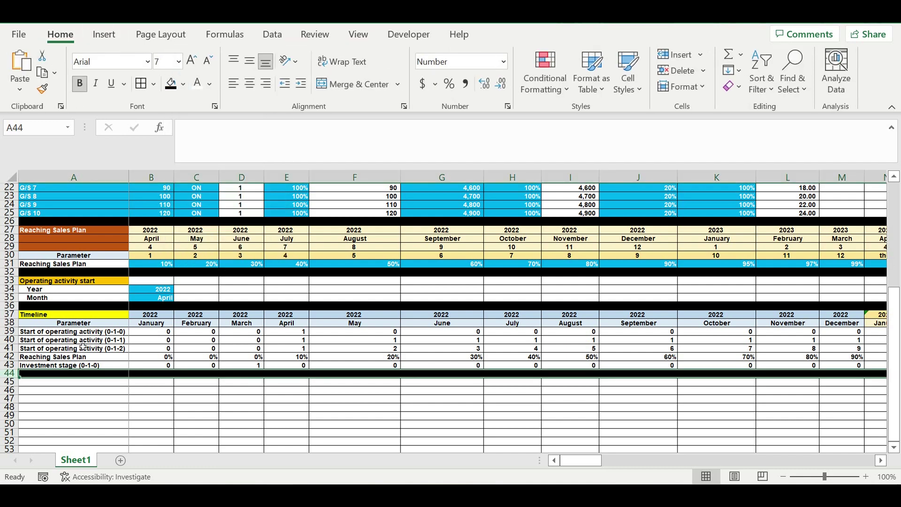
Indent the timeline labels in A39:A43 by one level and autofit the width of column A
left_click_drag(86, 333, 103, 366)
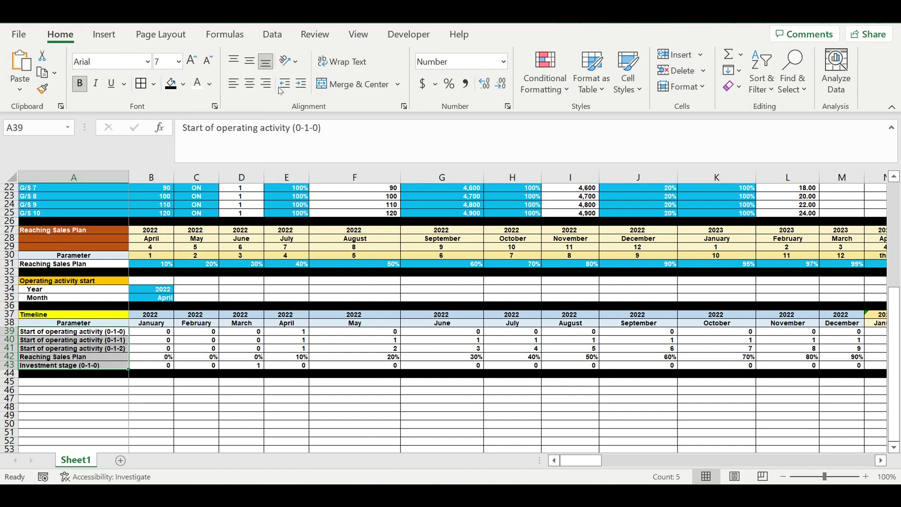
left_click(301, 84)
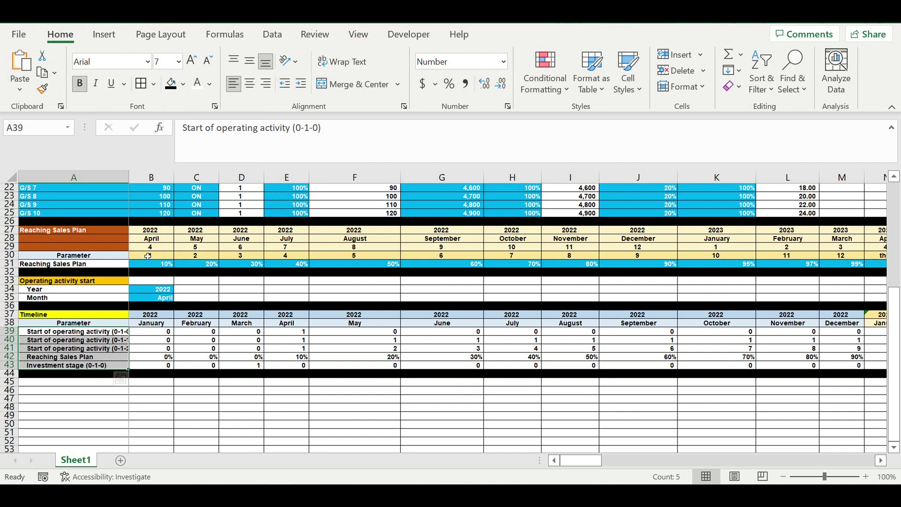
double_click(130, 182)
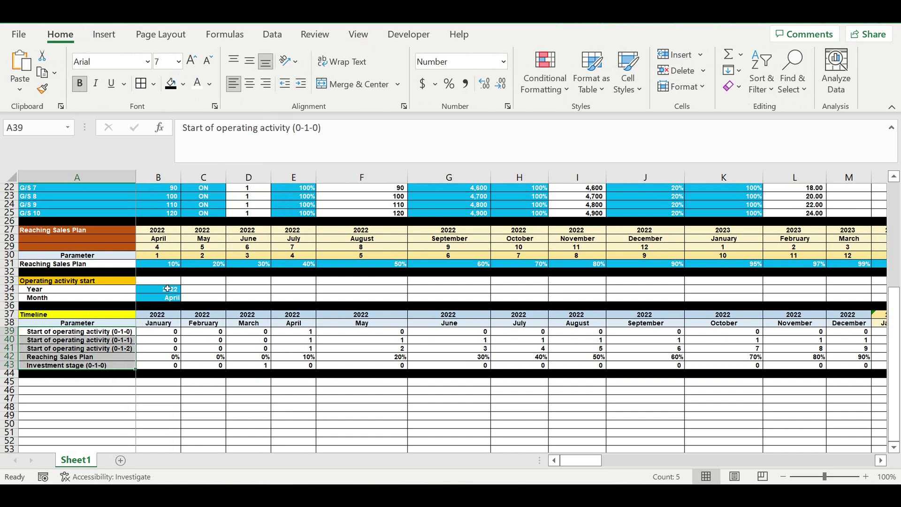
left_click(156, 425)
Copy the timeline header rows 37 and 38 to rows 45 and 46 below the black separator
left_click_drag(7, 314, 10, 324)
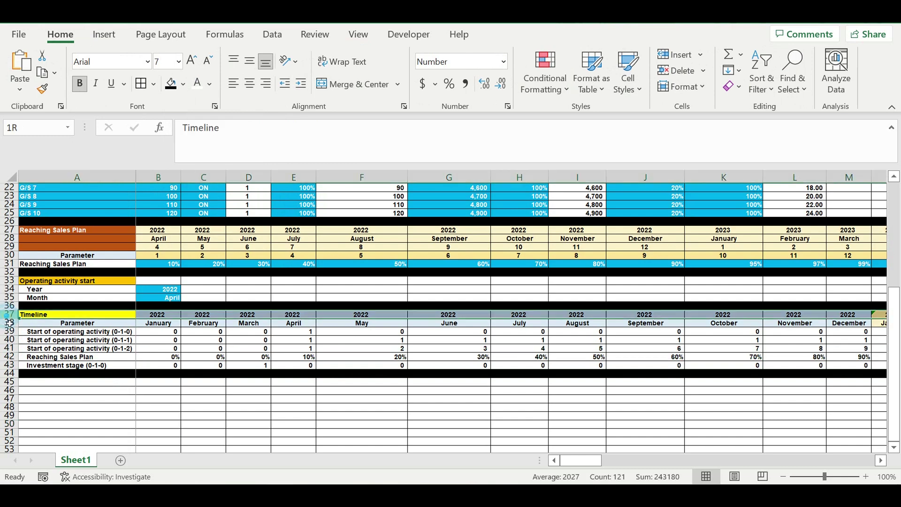
key("ctrl+c")
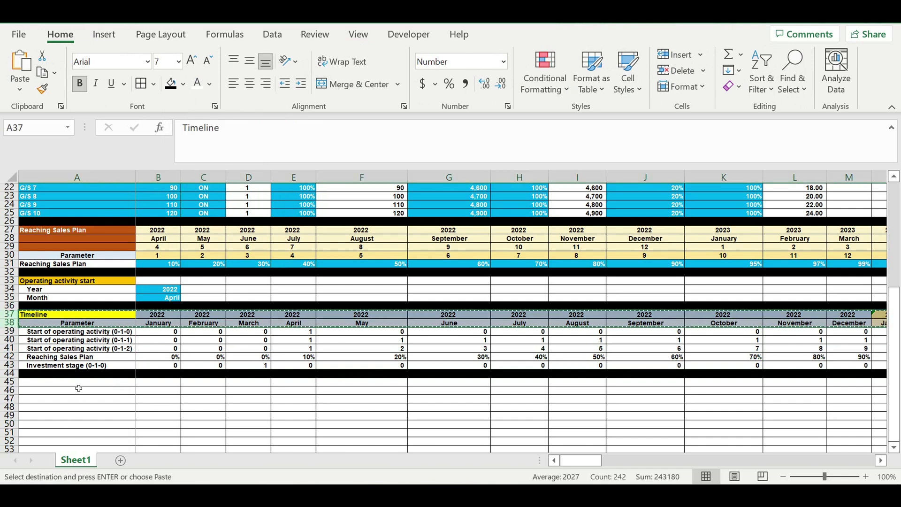
left_click(76, 382)
key("ctrl+v")
left_click(124, 422)
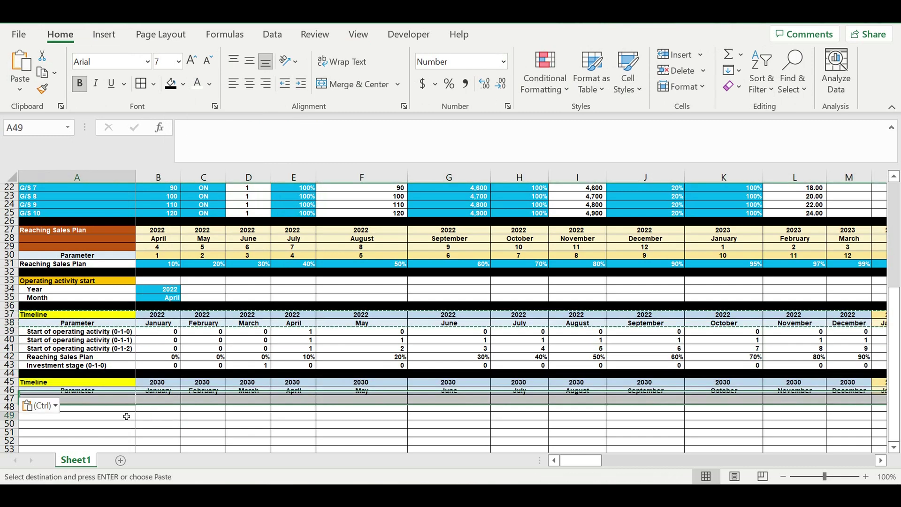
Correct the first year of the copied header by setting B45 to =B37
left_click(150, 384)
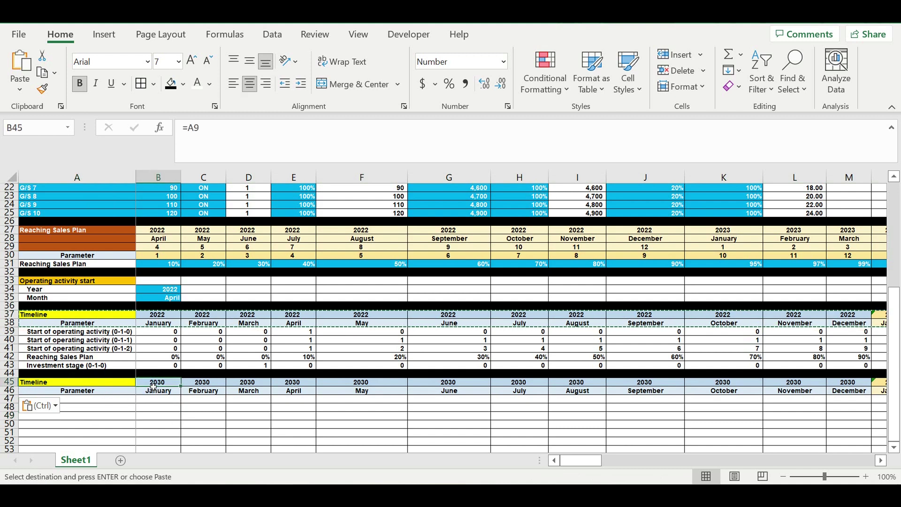
type("=")
left_click(155, 315)
key("Return")
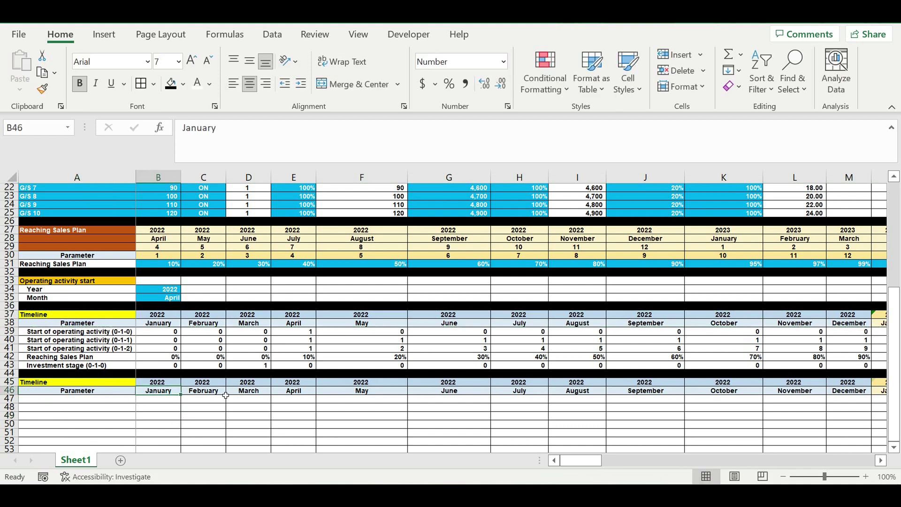
Rename the copied heading in A45 to "Revenues" and give it a green fill with white text
left_click(56, 382)
type("Revenues")
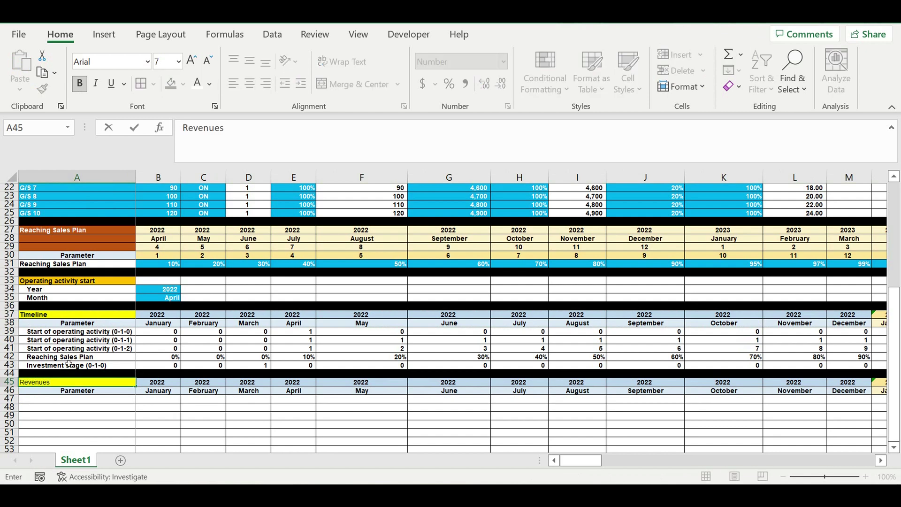
key("Return")
left_click(67, 381)
left_click(182, 84)
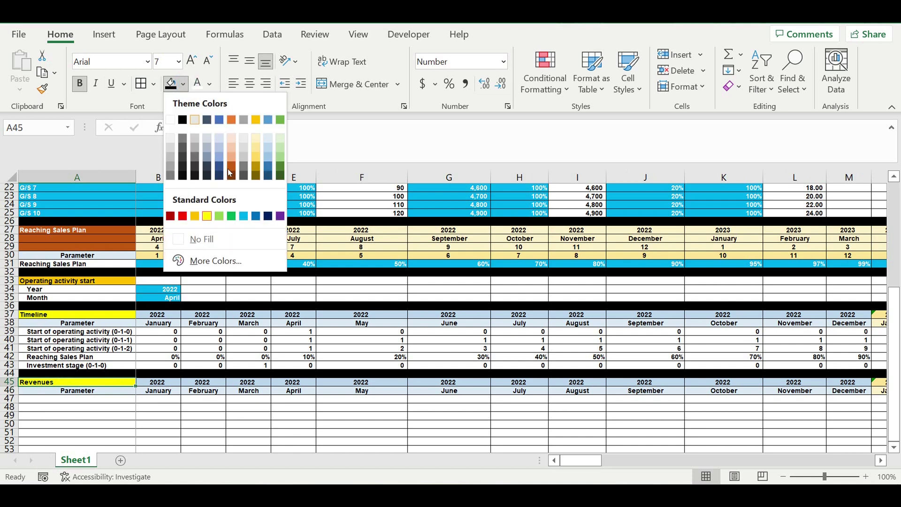
left_click(231, 216)
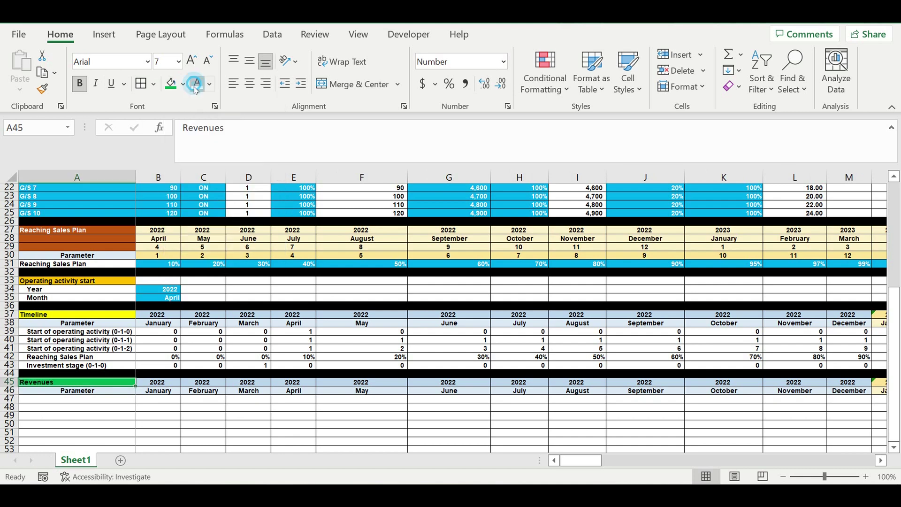
Link A47 to the first goods name with =A16 and fill the formula down through A57
left_click(100, 407)
left_click(101, 398)
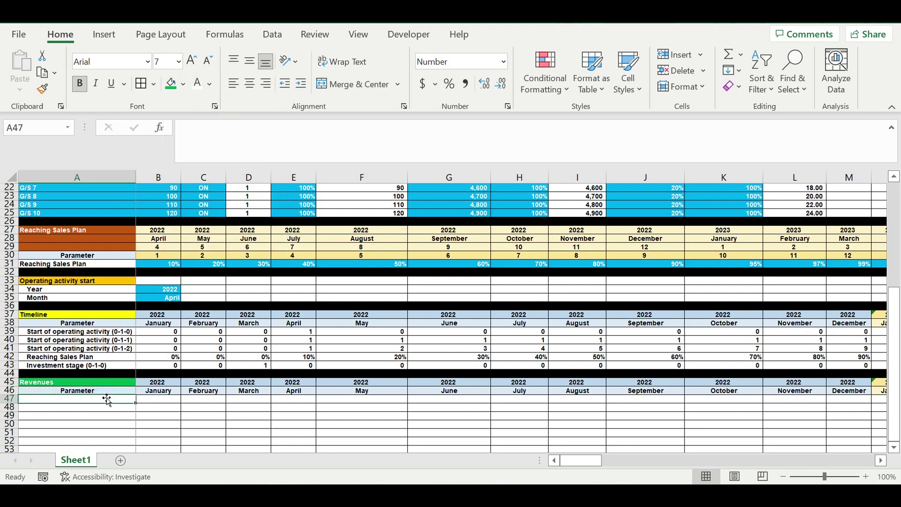
type("=")
scroll(99, 324, "up", 7)
left_click(38, 316)
key("Return")
scroll(51, 308, "down", 6)
left_click(52, 307)
left_click_drag(135, 311, 126, 399)
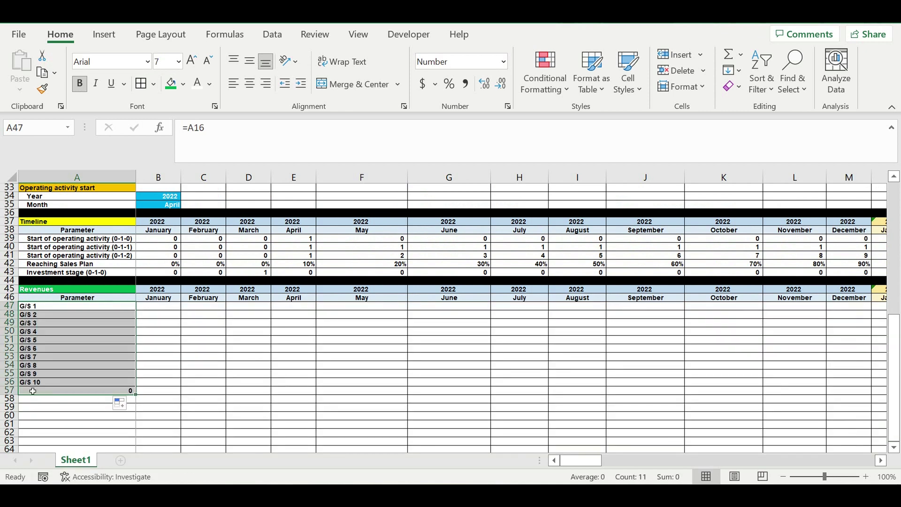
Clear the contents of row 57 and fill the whole row with black as a separator
left_click(10, 392)
key("Delete")
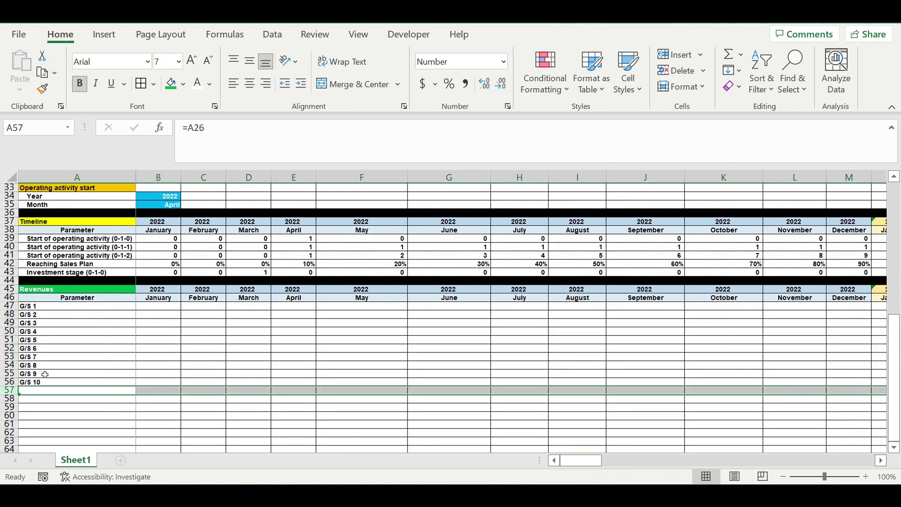
left_click(183, 84)
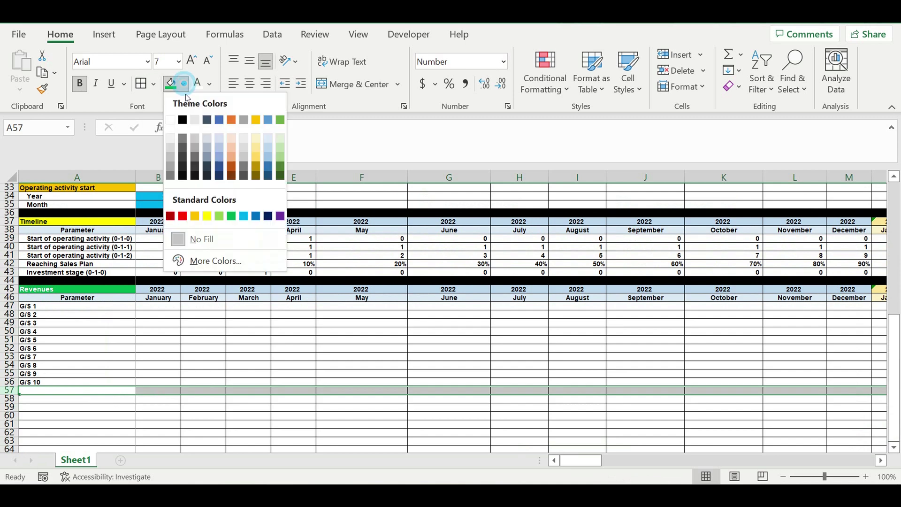
left_click(185, 119)
Indent the goods and services labels in A47:A56 by one level
left_click_drag(56, 308, 49, 381)
left_click(300, 84)
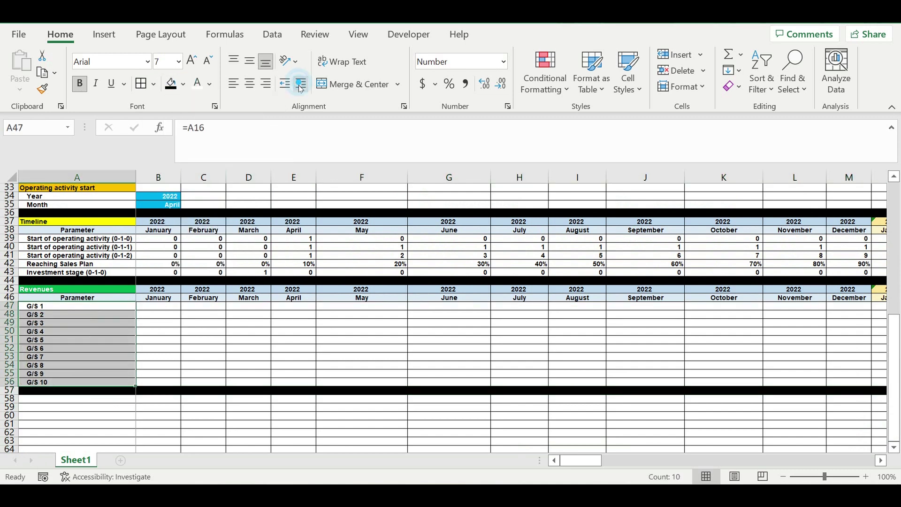
left_click(216, 323)
Start the January revenue formula for G/S 1 in B47 by multiplying the final price $F16 by the final sales plan $I16
left_click(170, 308)
type("=")
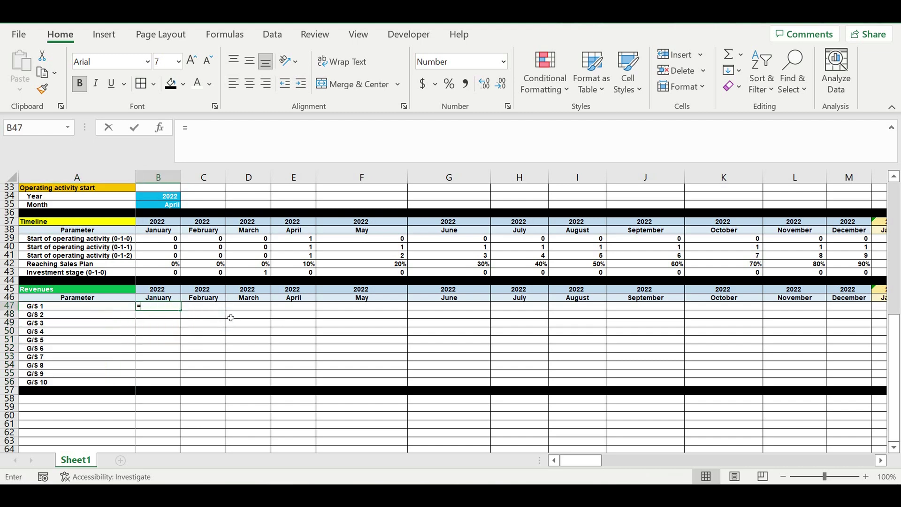
scroll(241, 312, "up", 9)
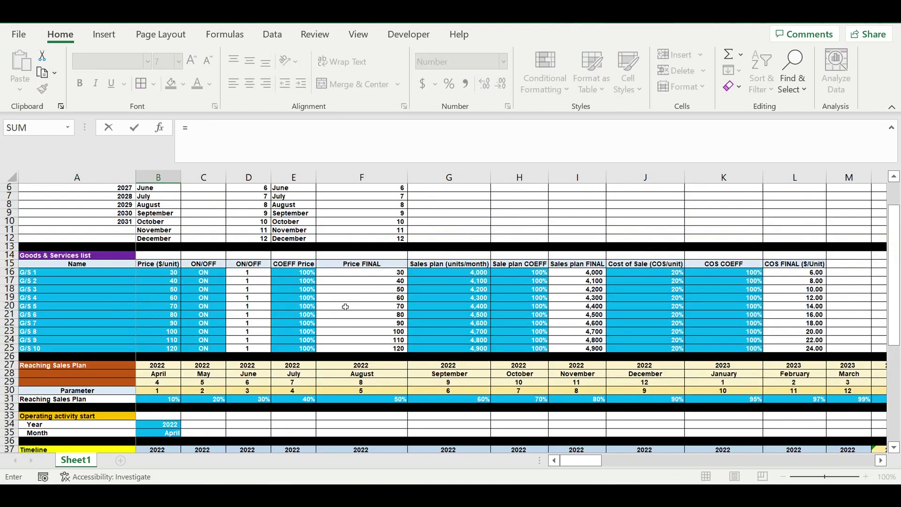
left_click(388, 274)
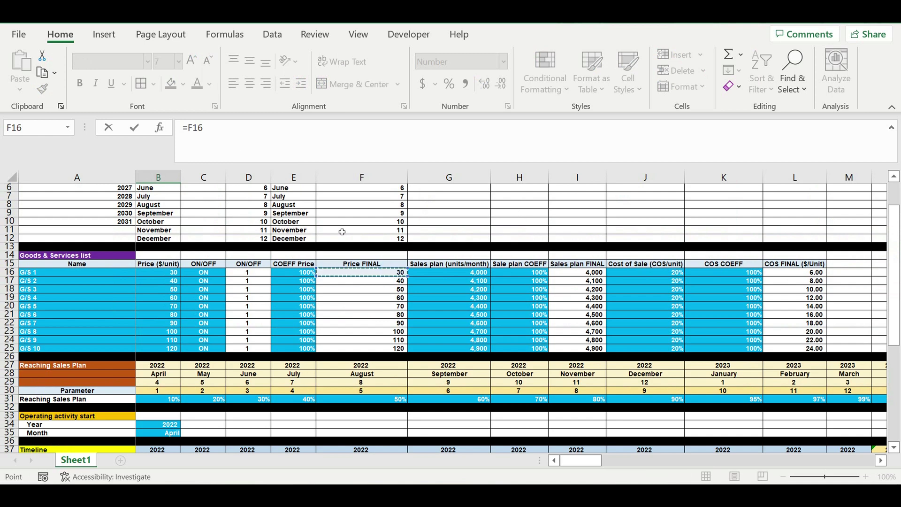
left_click(187, 127)
type("$")
left_click(222, 126)
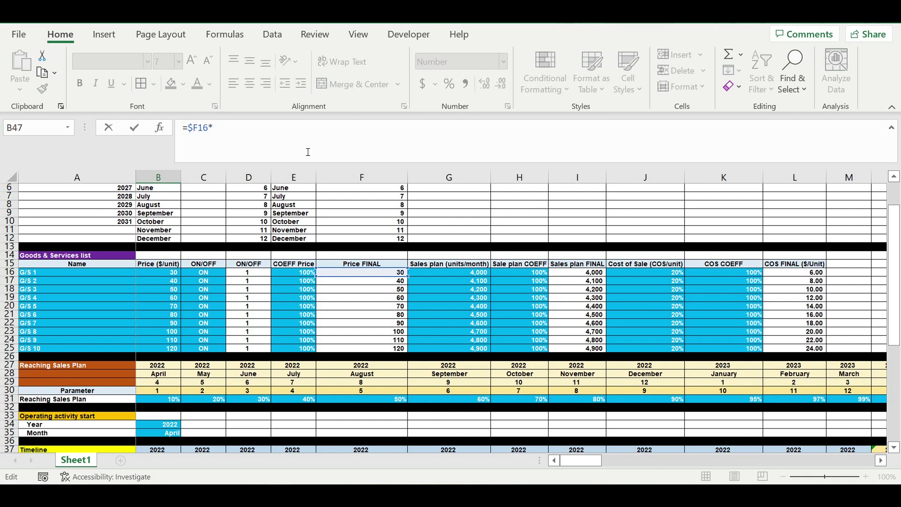
left_click(587, 275)
left_click(212, 127)
type("$I16")
left_click(240, 131)
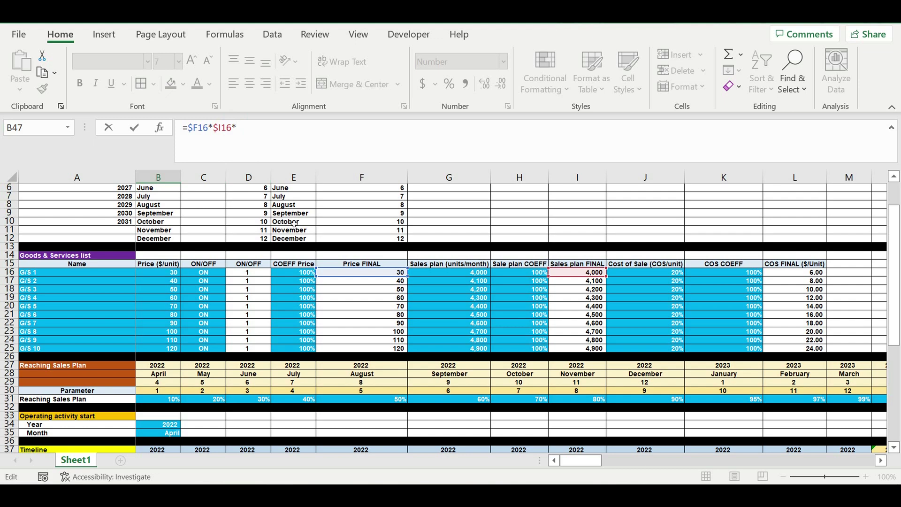
Complete the B47 formula with the Reaching Sales Plan percentage as =$F16*$I16*B$42
scroll(350, 319, "down", 5)
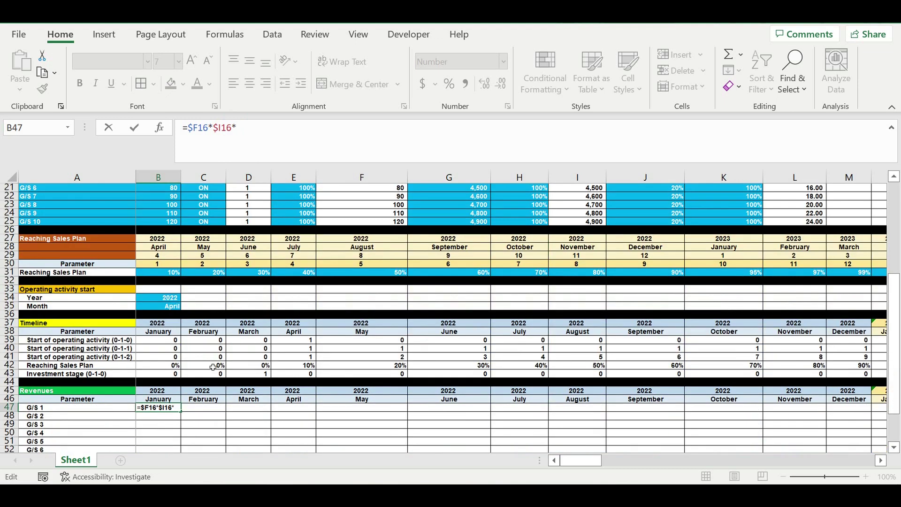
left_click(168, 367)
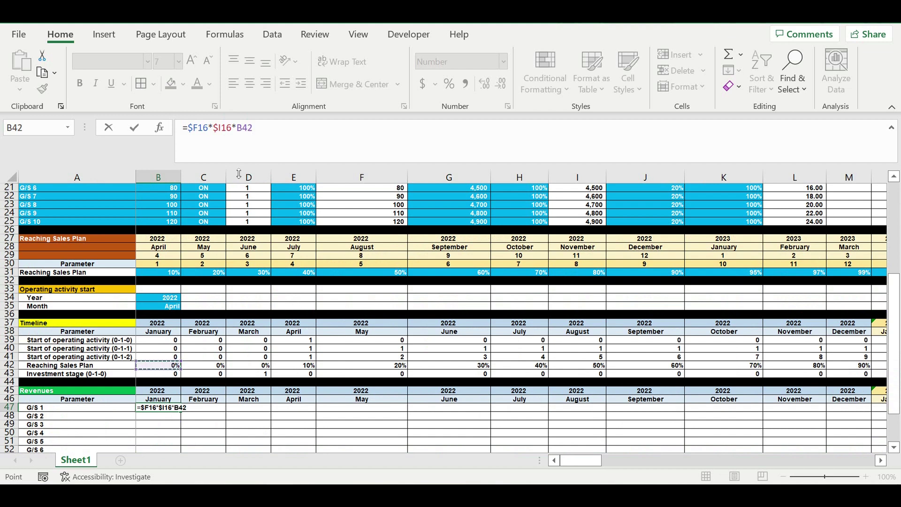
left_click(242, 128)
type("$")
key("Return")
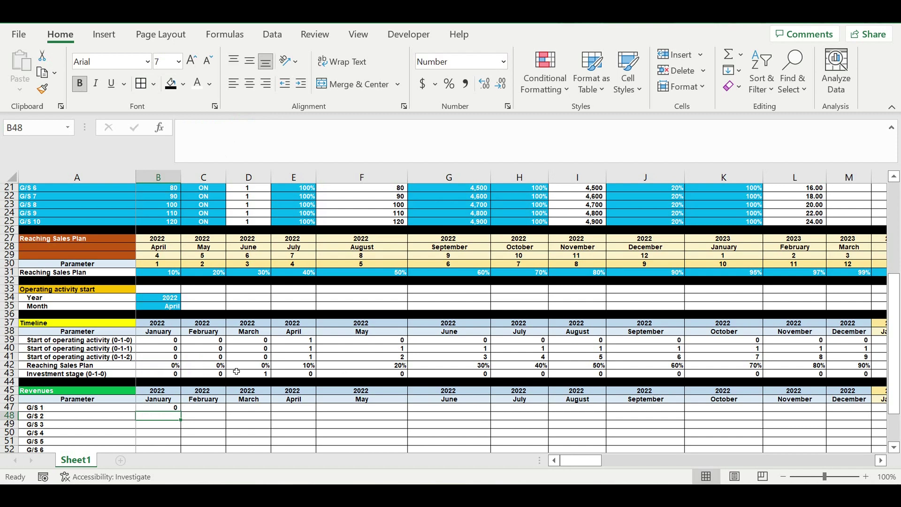
Fill the B47 revenue formula down through row 56 and across all months to December 2031 in column DQ
scroll(235, 371, "down", 3)
left_click(164, 332)
left_click_drag(181, 334, 849, 407)
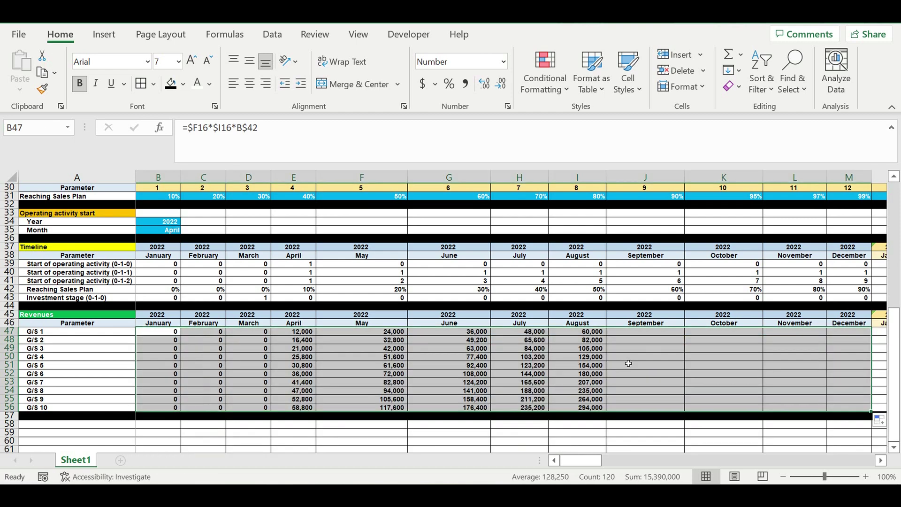
left_click(464, 373)
left_click_drag(375, 331, 769, 369)
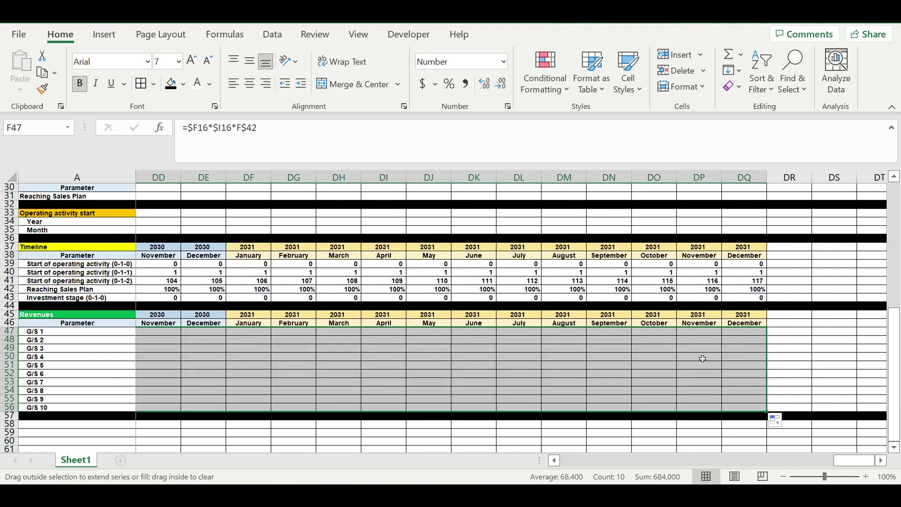
left_click(655, 358)
Give rows 47 to 56 a bright green custom fill and shrink the formula bar to one line
left_click_drag(847, 464, 17, 407)
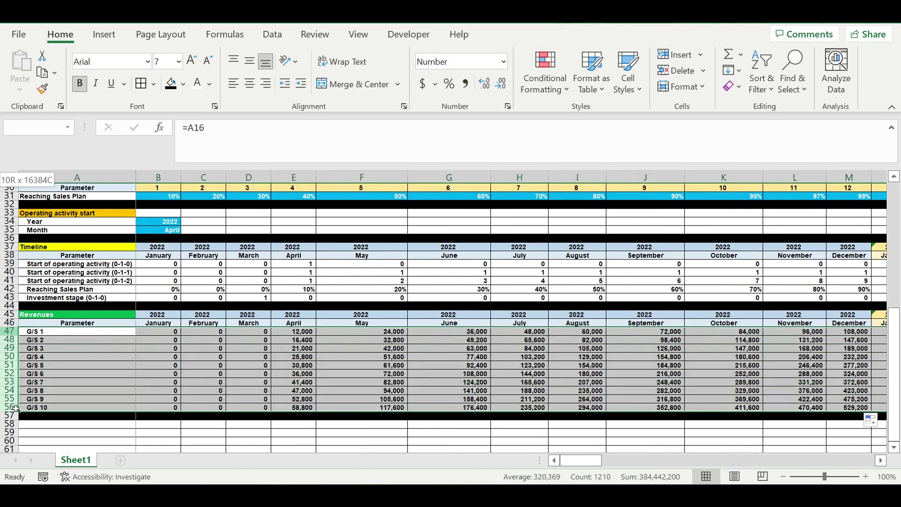
left_click(183, 84)
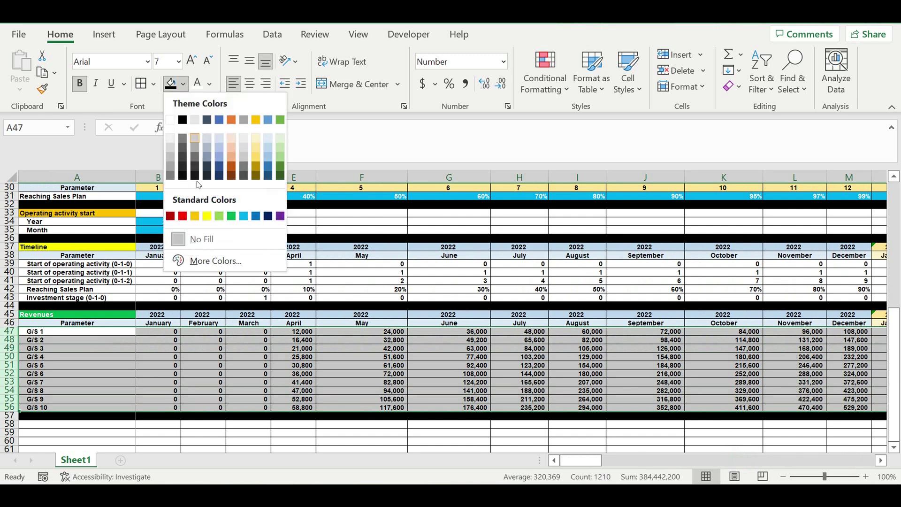
left_click(196, 263)
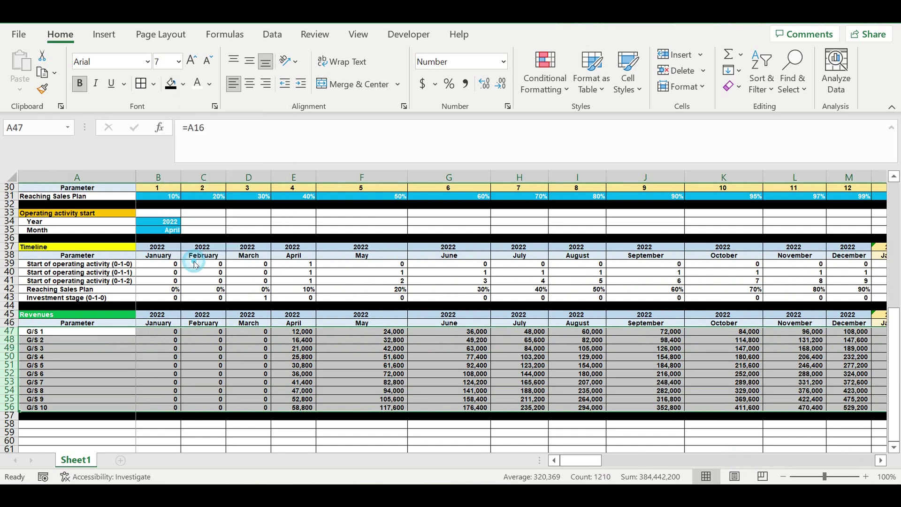
left_click(624, 102)
left_click(609, 99)
left_click(756, 39)
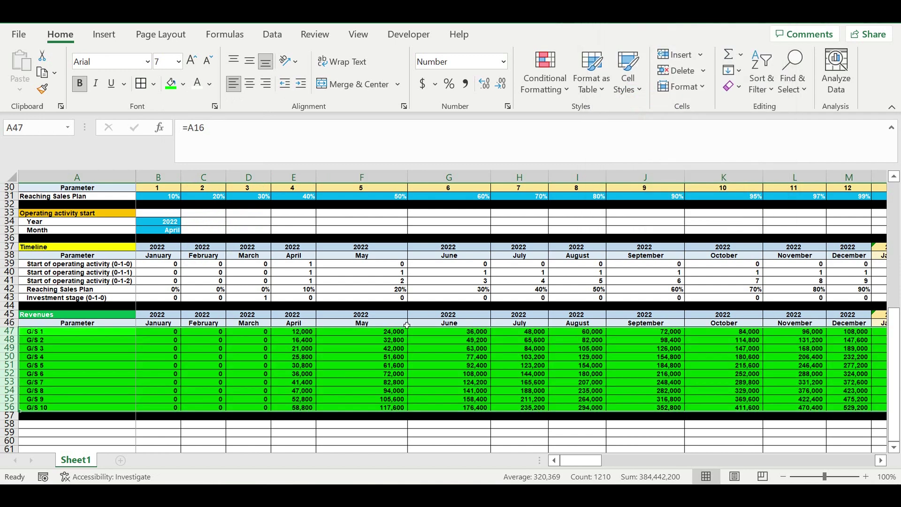
left_click(366, 357)
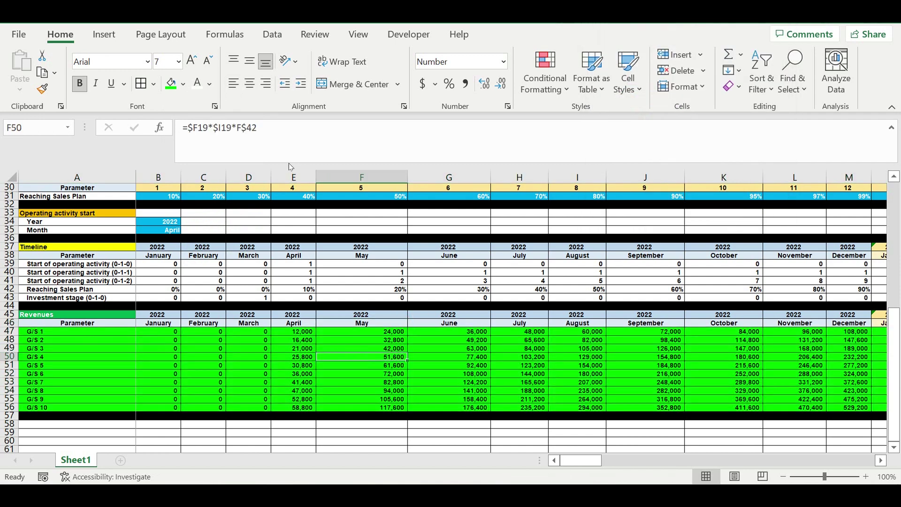
left_click_drag(289, 164, 286, 106)
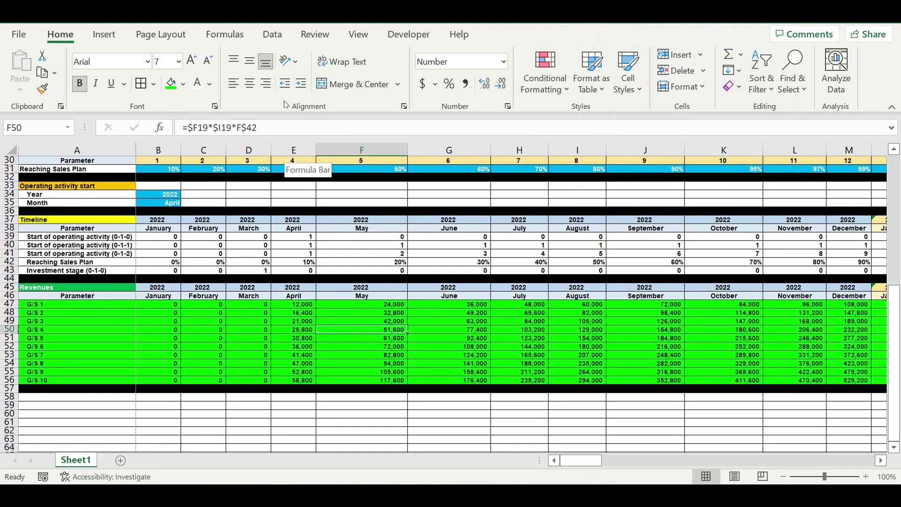
Set the operating activity start month in B35 to August and check the August to October revenues
left_click(246, 321)
scroll(276, 284, "up", 2)
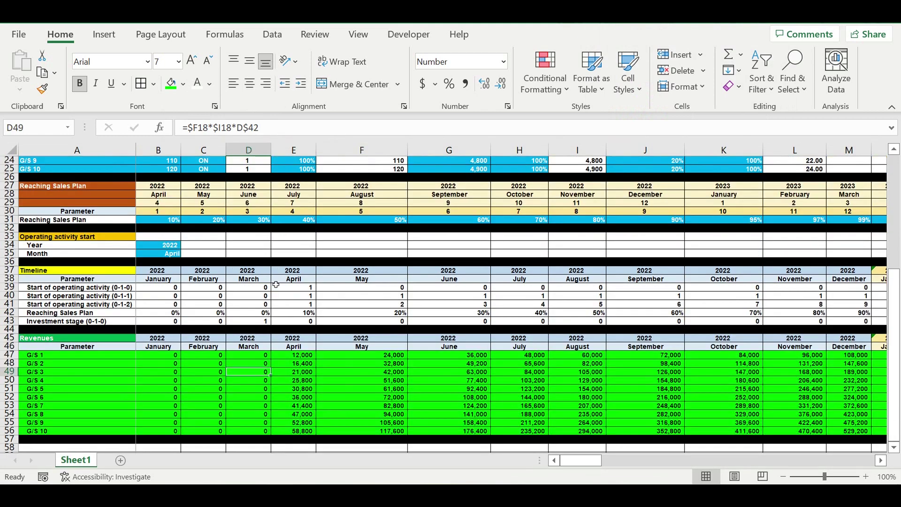
left_click(161, 253)
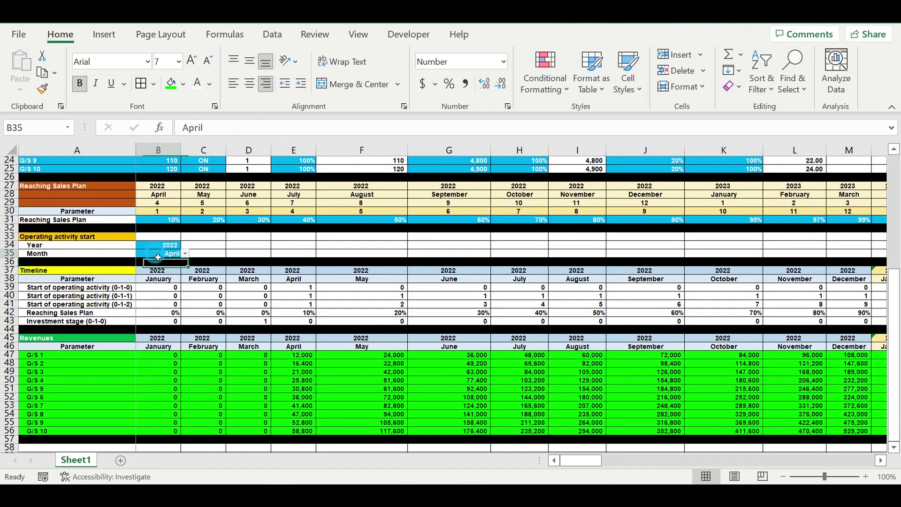
left_click(185, 254)
left_click(163, 305)
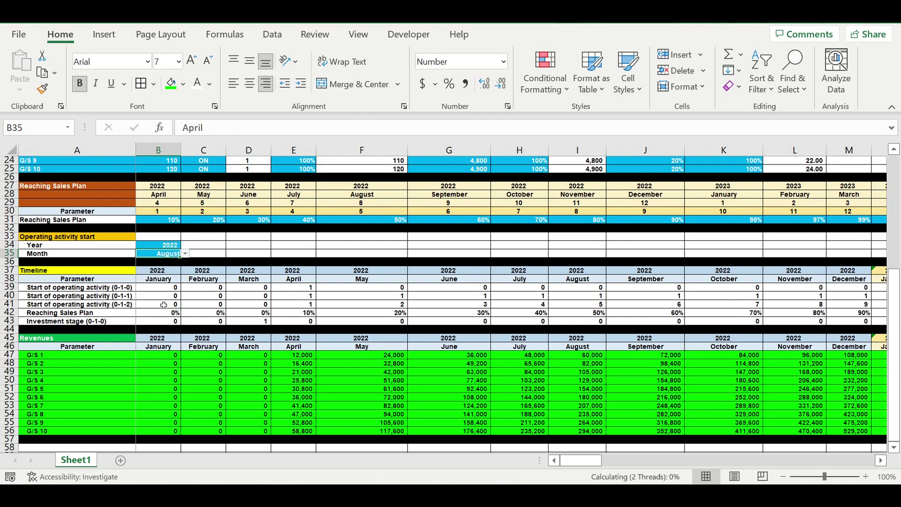
left_click(531, 366)
left_click_drag(575, 356, 723, 434)
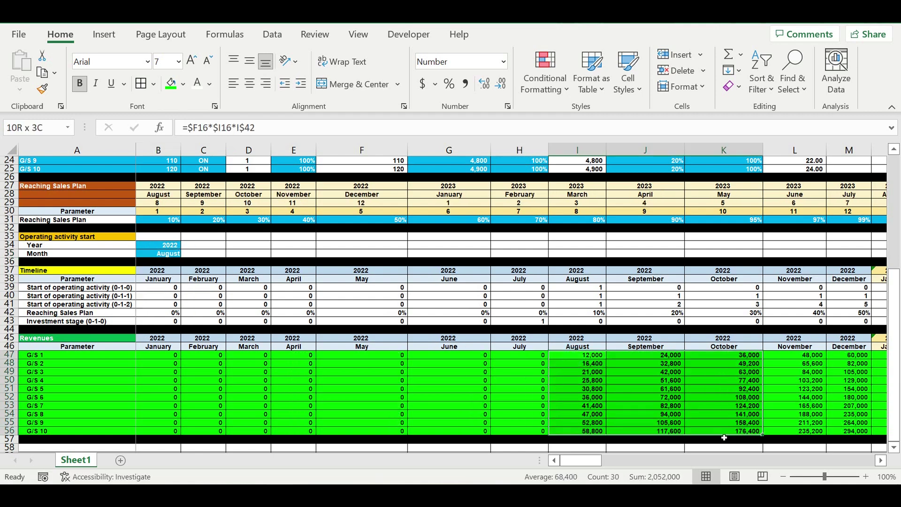
left_click(328, 337)
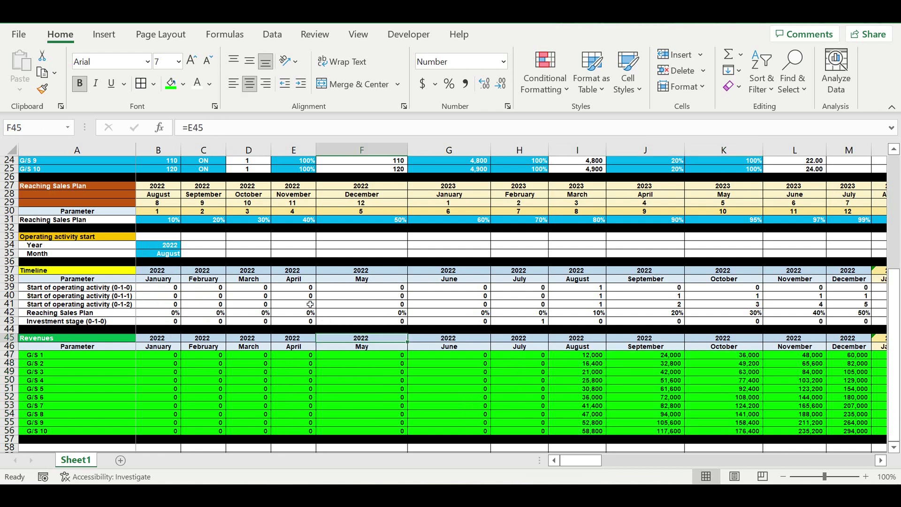
Set the Reaching Sales Plan percentages in row 31 to 30% for month 1 and 60% for month 2
left_click(169, 222)
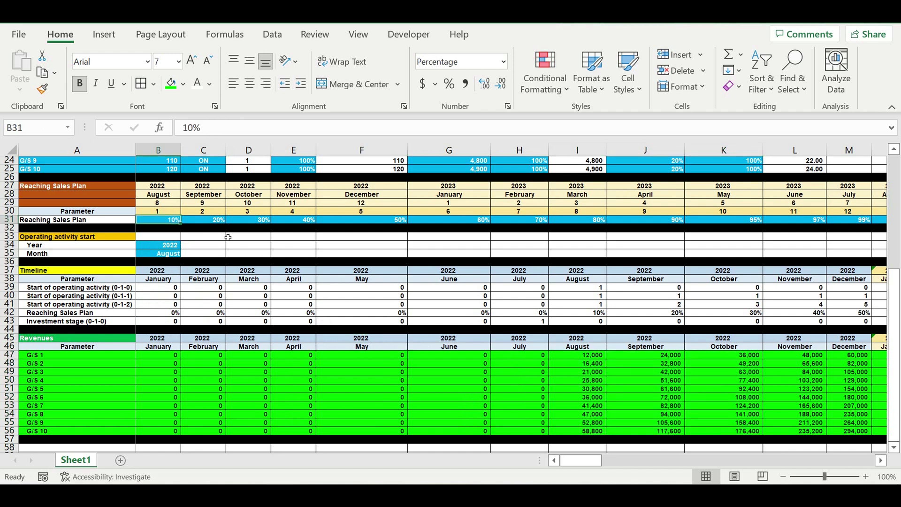
type("30")
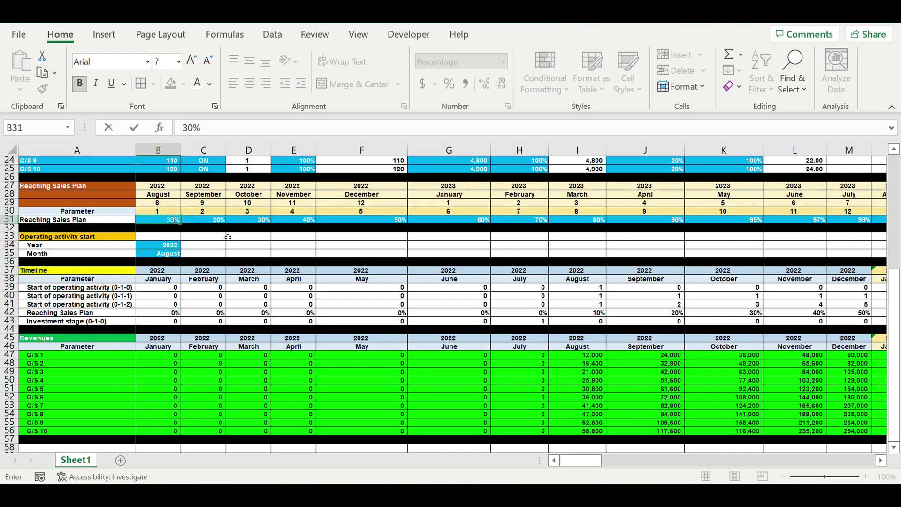
key("Return")
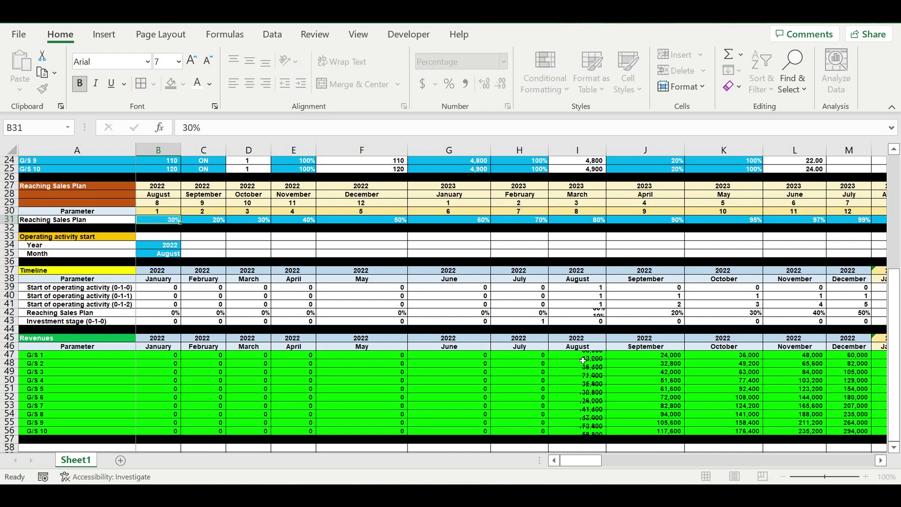
left_click(581, 359)
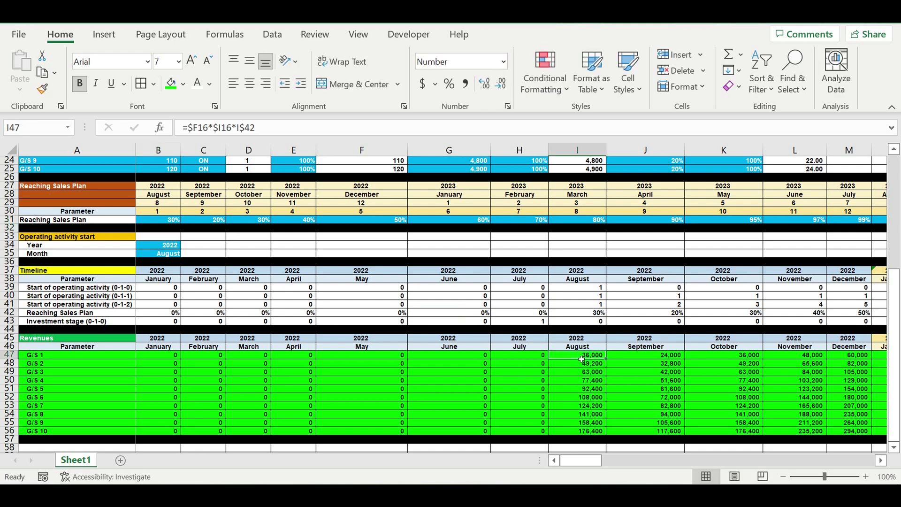
left_click(218, 221)
type("60")
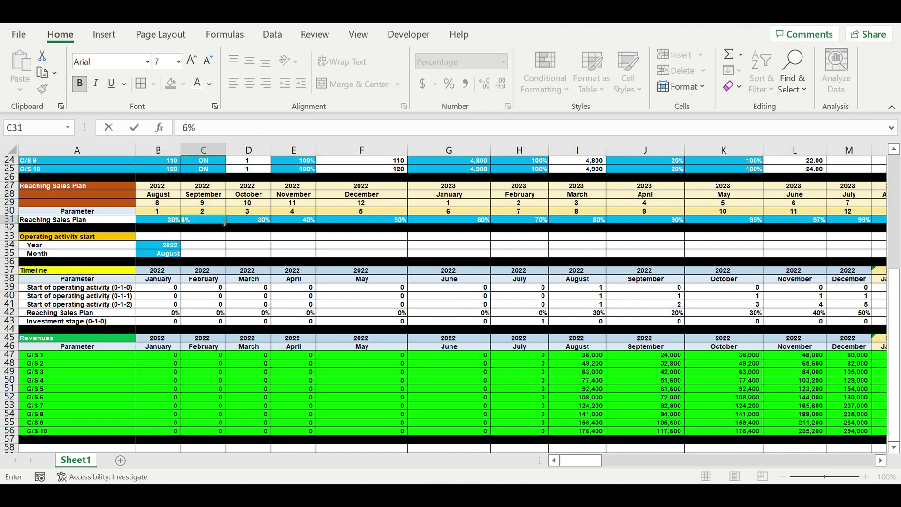
left_click(287, 236)
Set the month 3 Reaching Sales Plan percentage in D31 to 90%
left_click(258, 221)
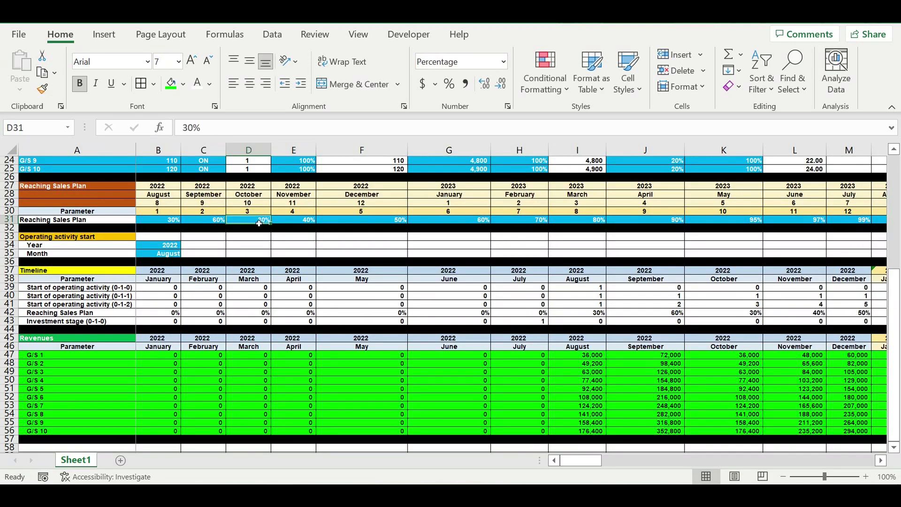
type("9")
left_click(288, 236)
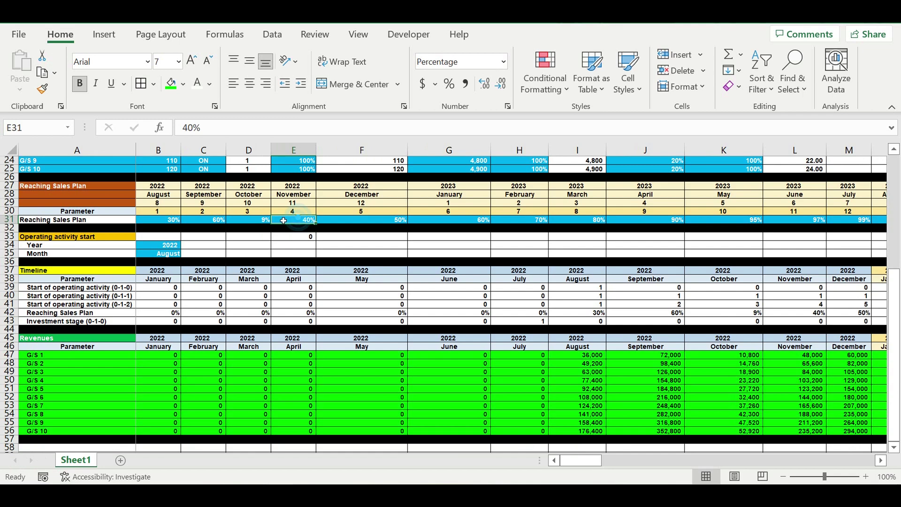
left_click(257, 220)
double_click(256, 220)
type("0")
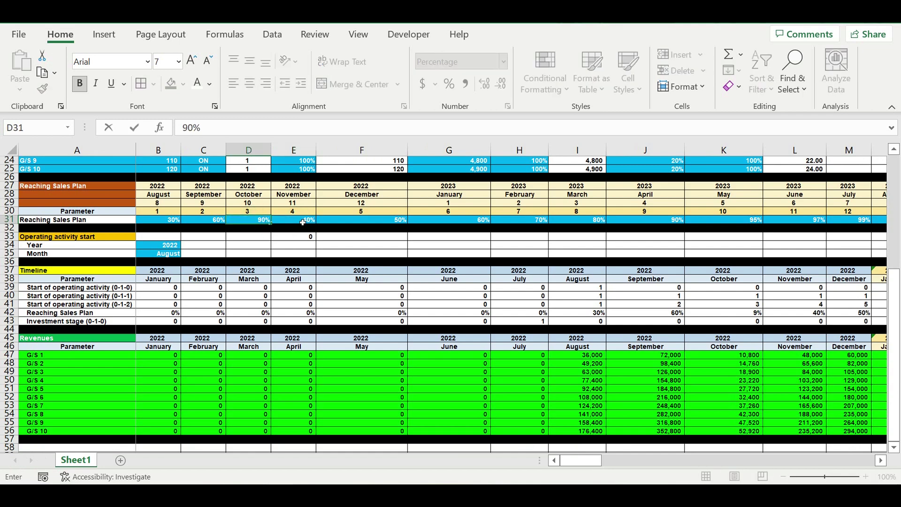
Set the month 4 Reaching Sales Plan percentage in E31 to 100% and check the November revenues
left_click(303, 221)
key("Down")
type("1")
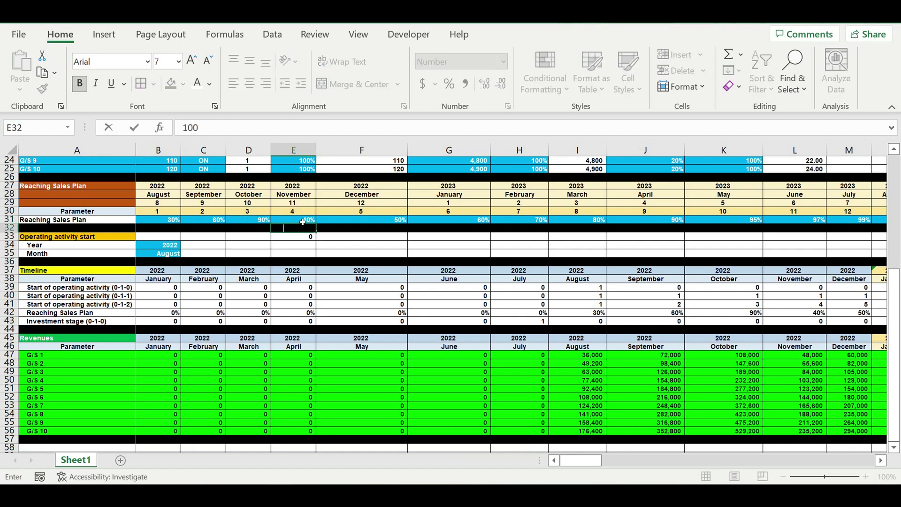
left_click(310, 231)
left_click(302, 222)
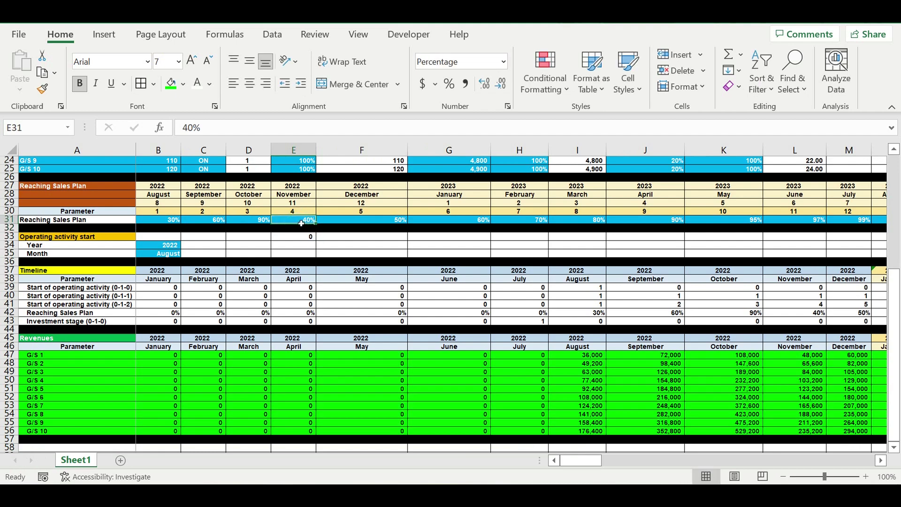
type("100")
key("Return")
left_click_drag(811, 357, 811, 431)
Copy the 100% from E31 across the remaining Reaching Sales Plan months through N31 and check the timeline percentages and revenues
left_click(311, 212)
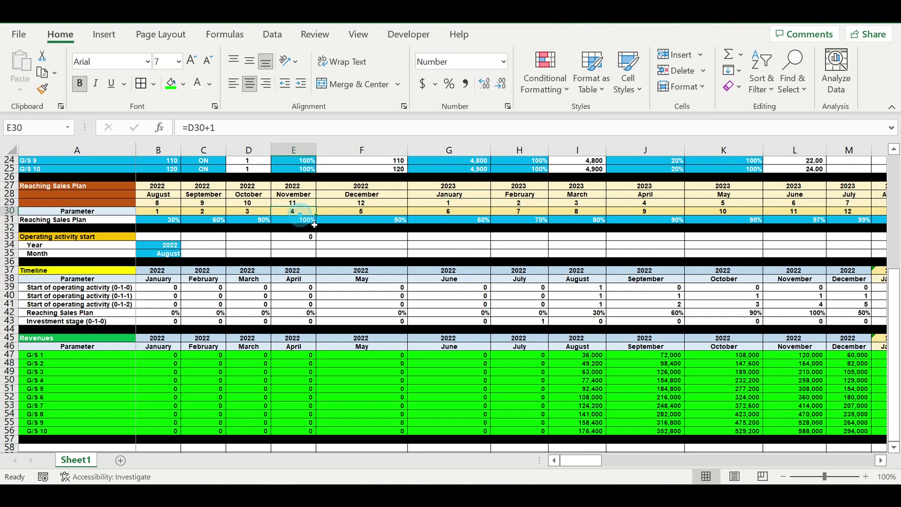
left_click(880, 460)
left_click(881, 460)
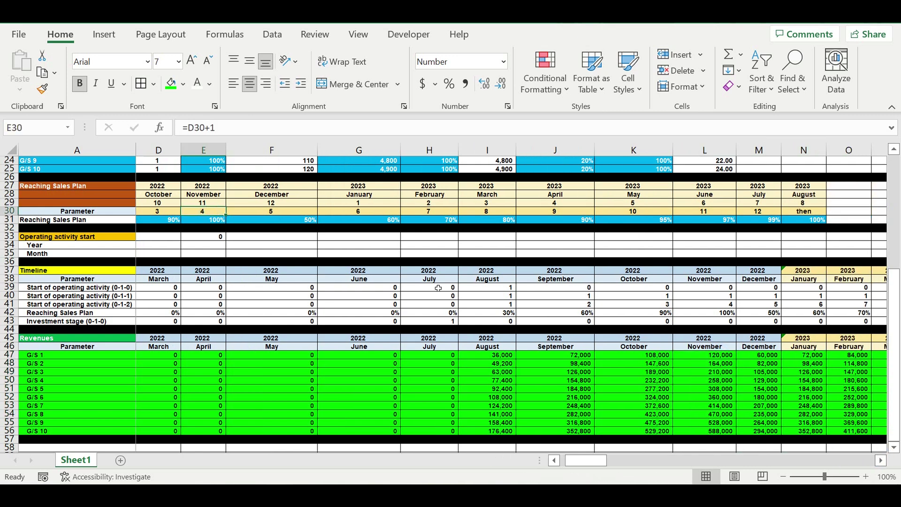
left_click(214, 222)
left_click_drag(221, 224, 820, 236)
left_click(760, 355)
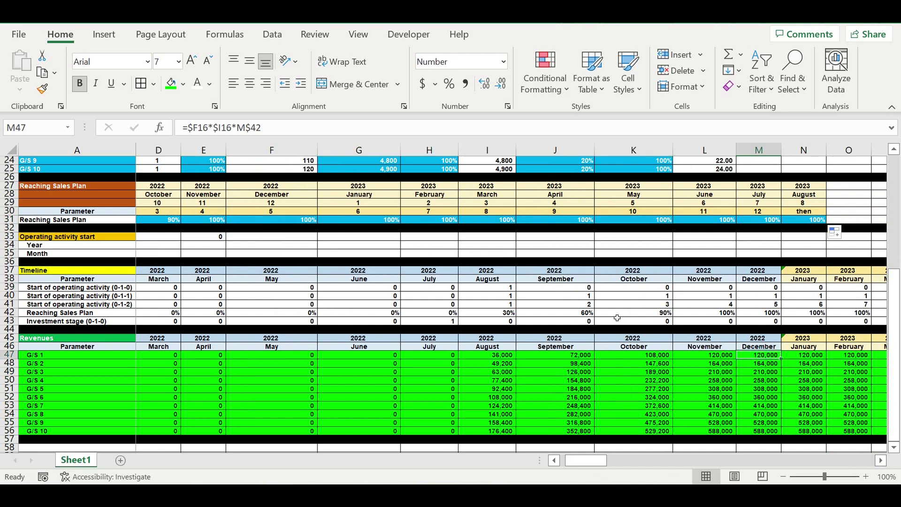
left_click_drag(488, 315, 783, 314)
left_click(640, 373)
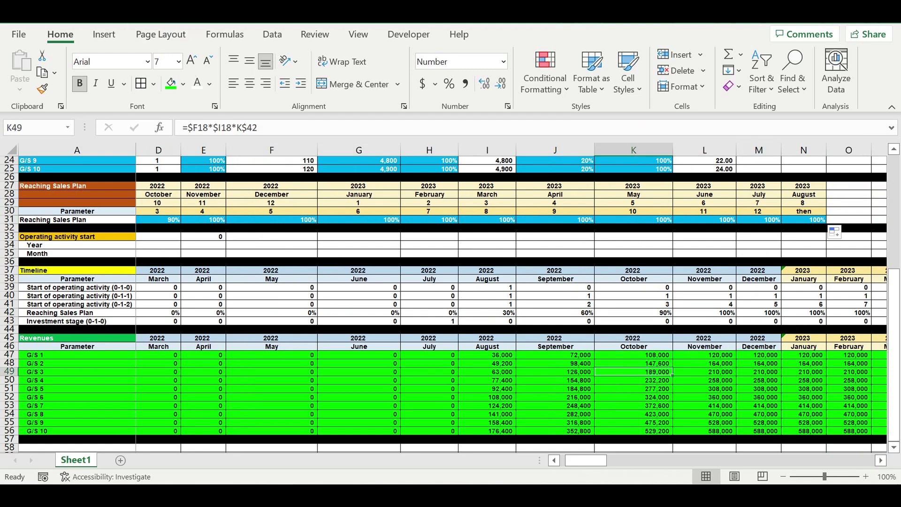
Undo all trial edits to the Reaching Sales Plan percentages in row 31, from the copied 100% values back to the month 1 entry
key("ctrl+z")
key("ctrl+z")
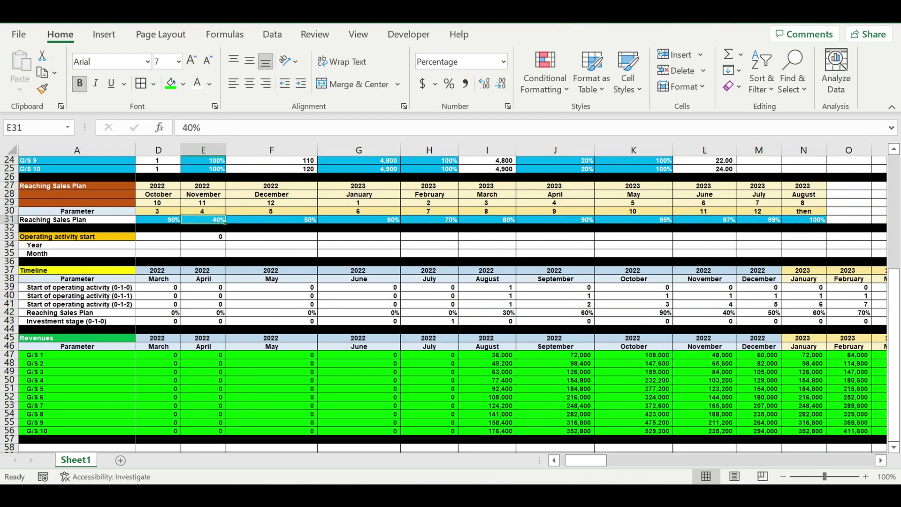
key("Return")
key("ctrl+z")
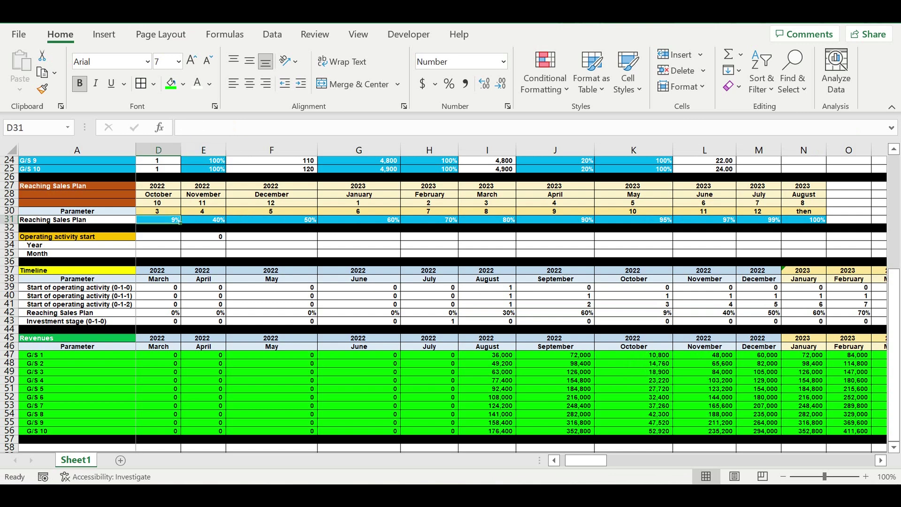
key("ctrl+z")
key("ctrl+z")
key("ctrl+z")
key("ctrl+z")
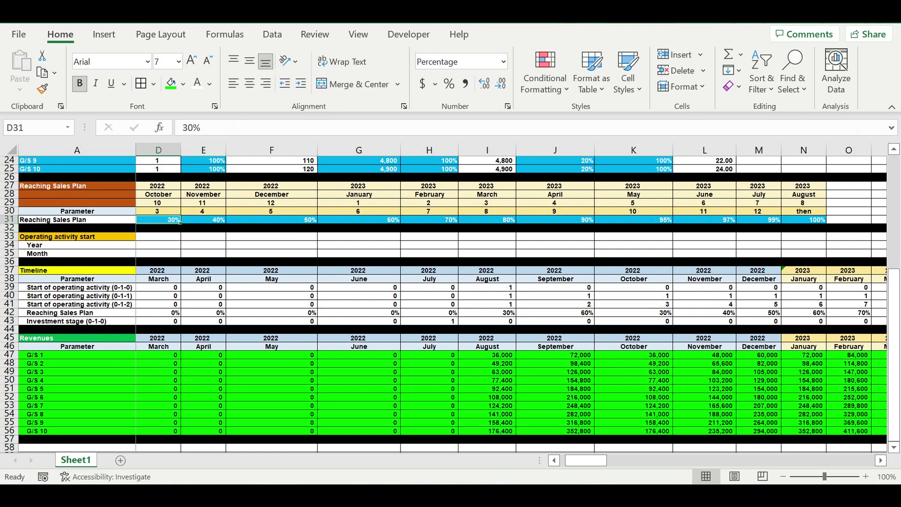
key("ctrl+z")
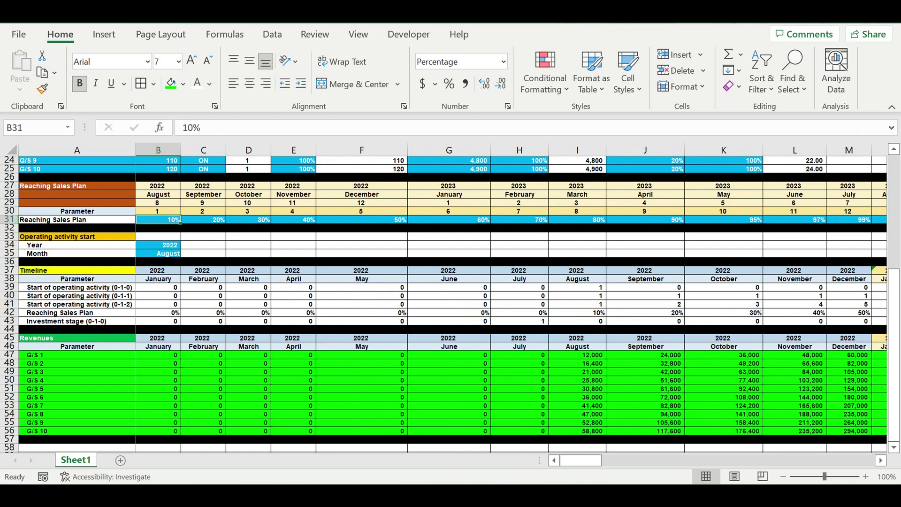
left_click(610, 406)
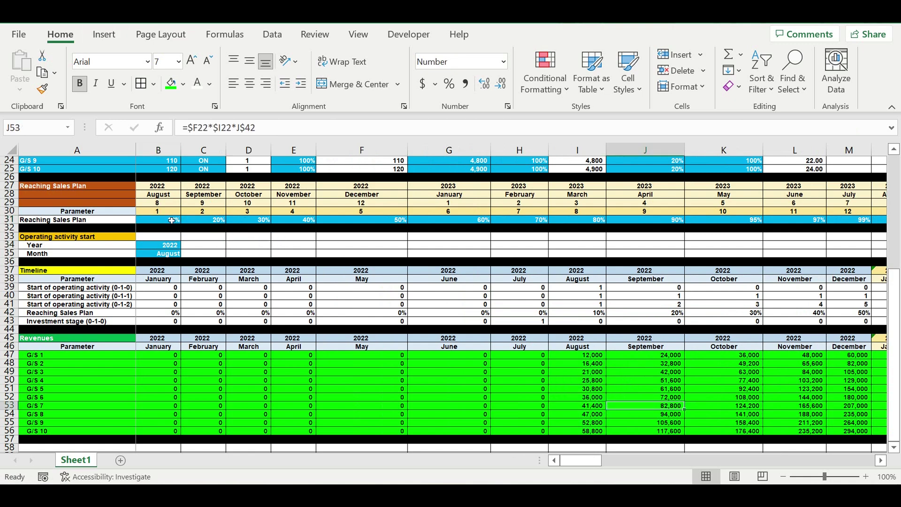
Review the Reaching Sales Plan percentages in row 31 from month 1 onward and the G/S 1 revenue formula for April 2022
left_click_drag(170, 220, 603, 223)
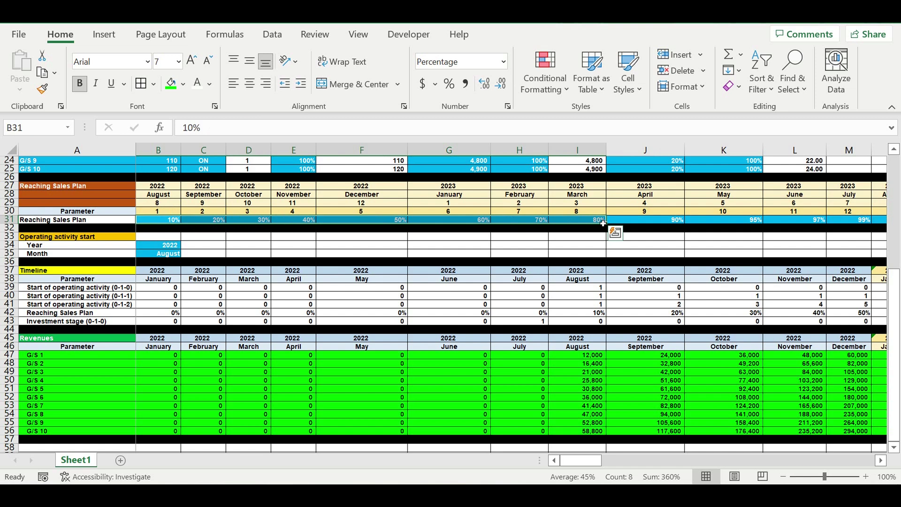
left_click(287, 253)
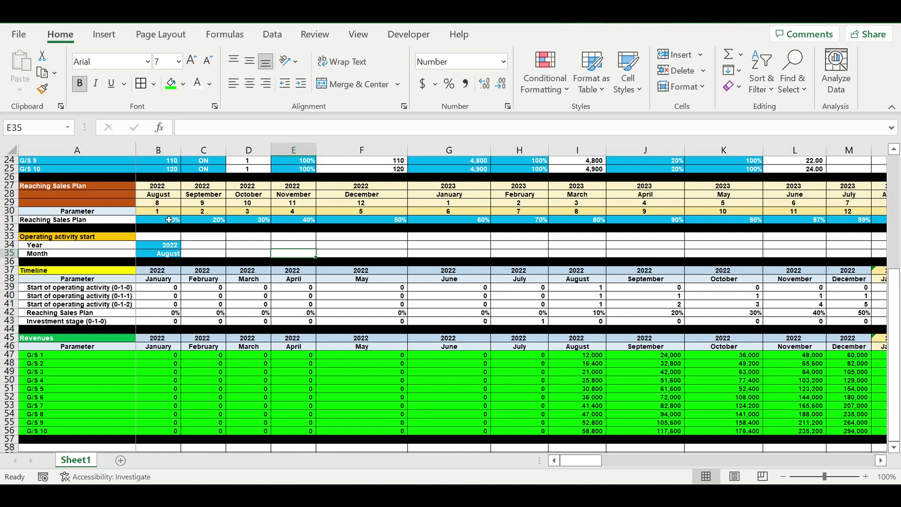
left_click_drag(168, 220, 738, 224)
left_click(286, 358)
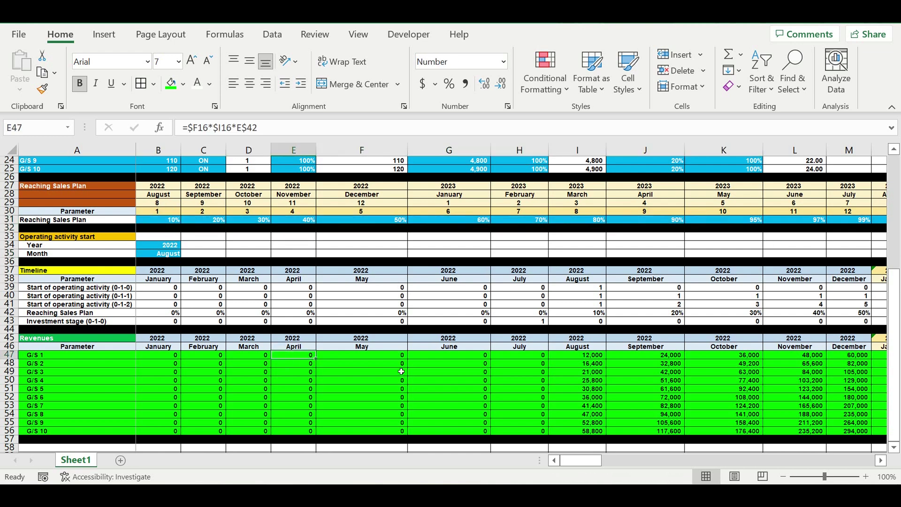